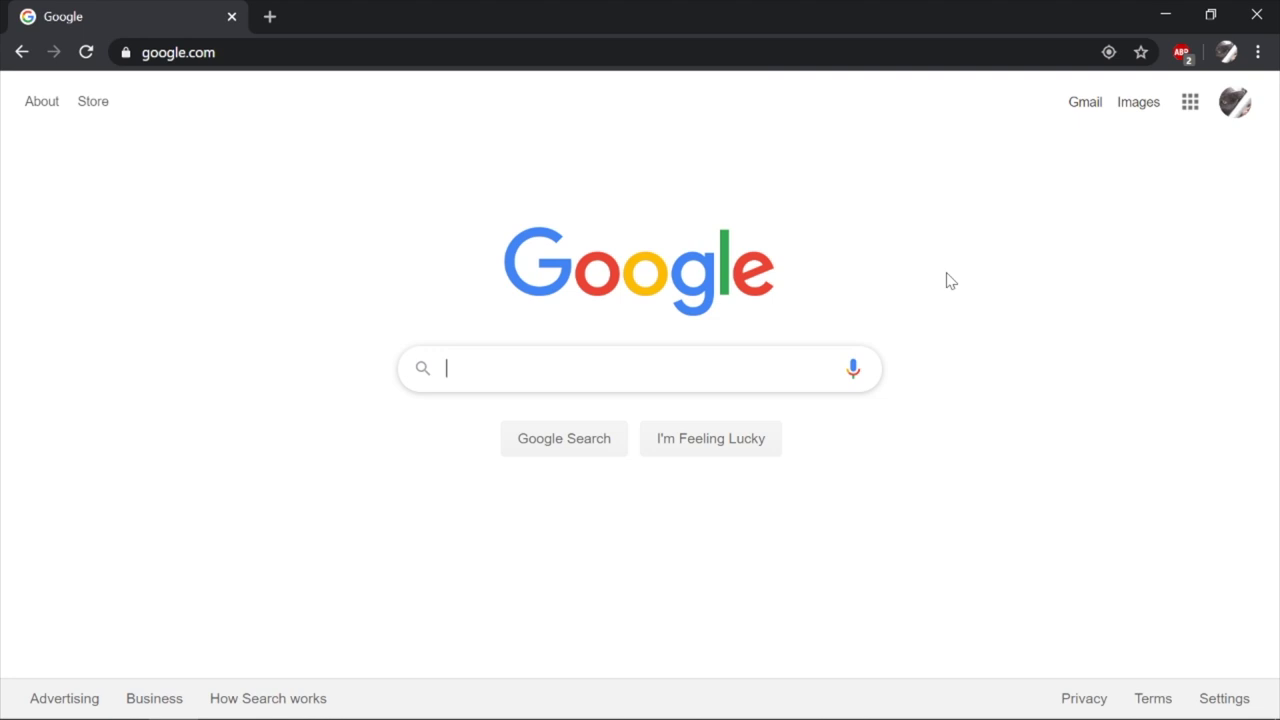
Search Google for 'ascom platform' and open the ASCOM Platform website
text(ascom)
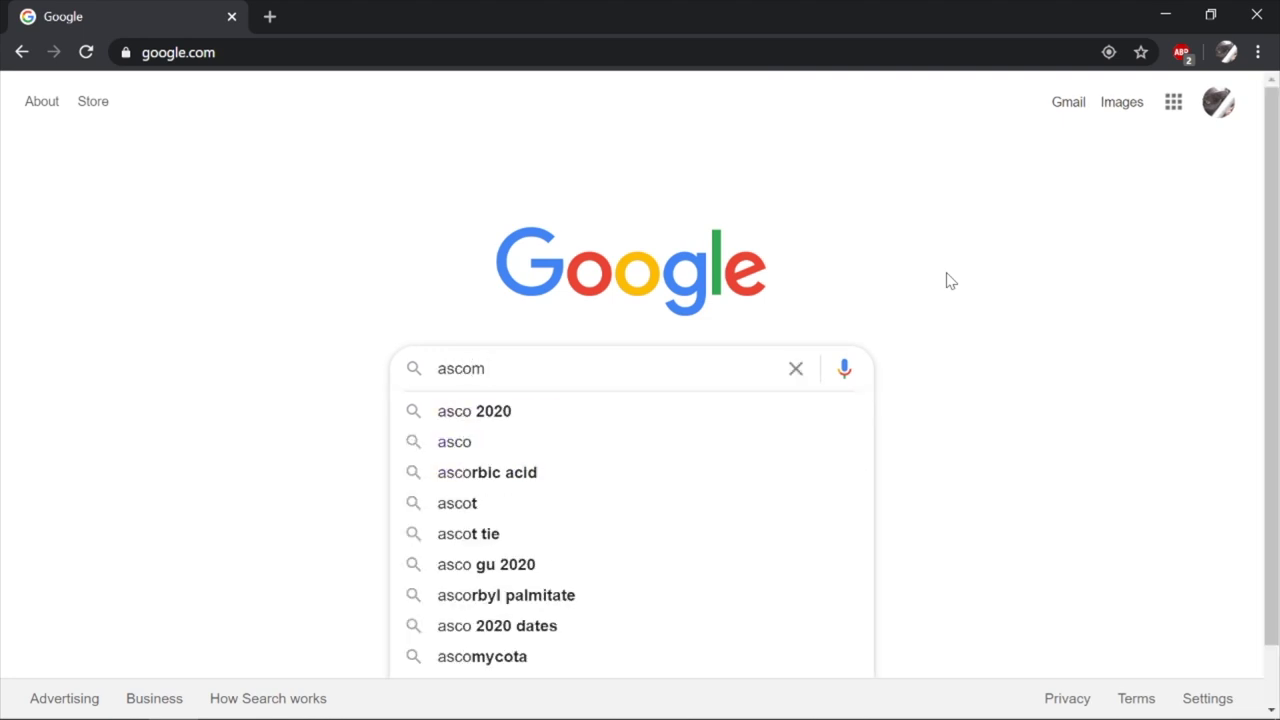
text( plat)
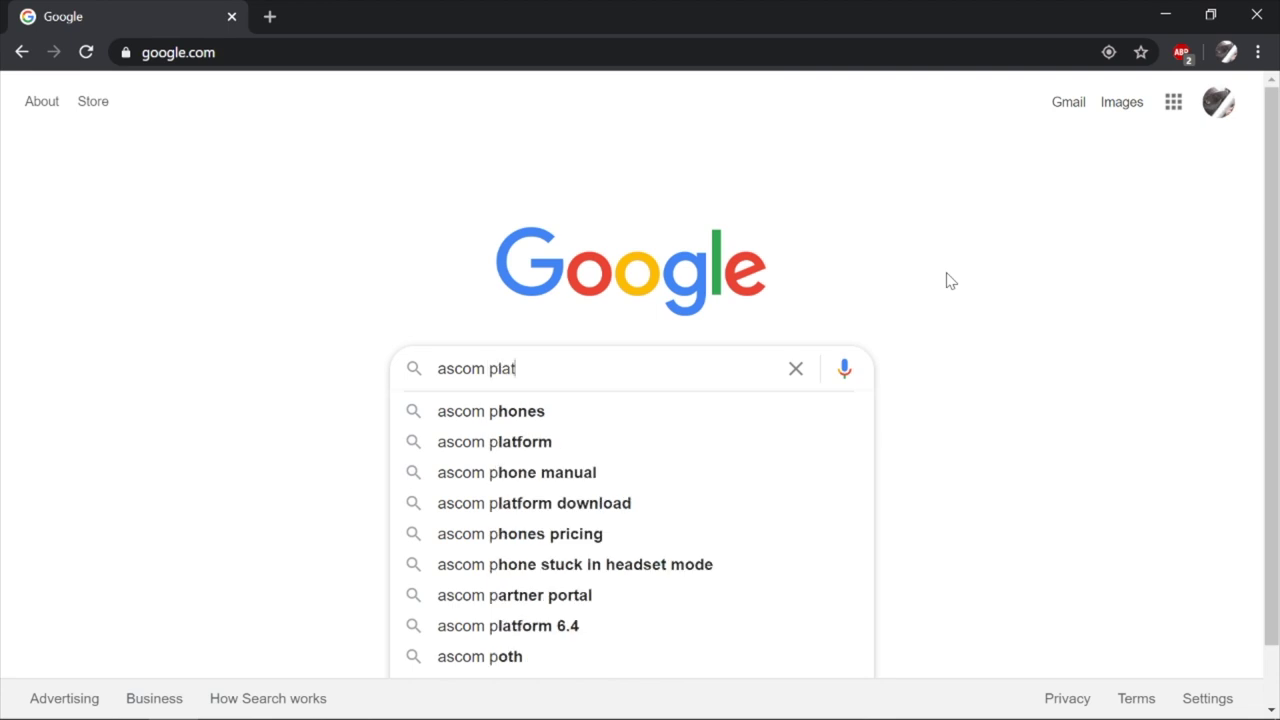
text(form)
key(Return)
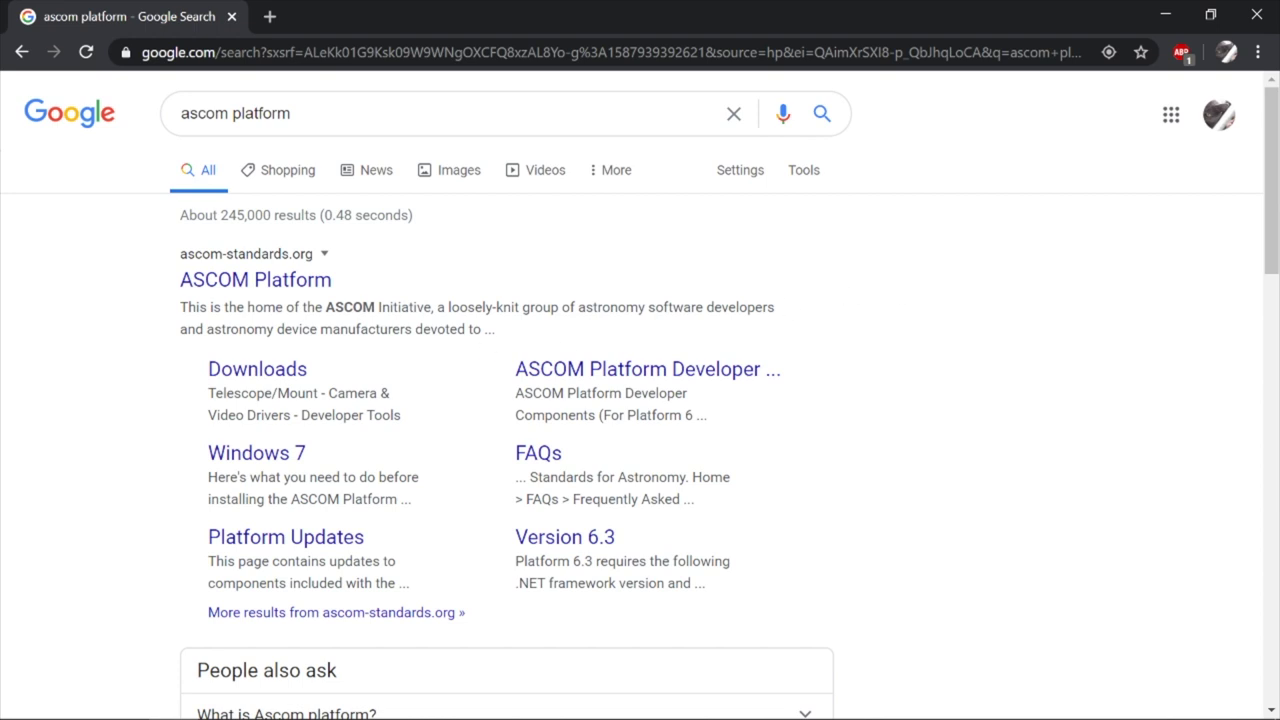
click(268, 290)
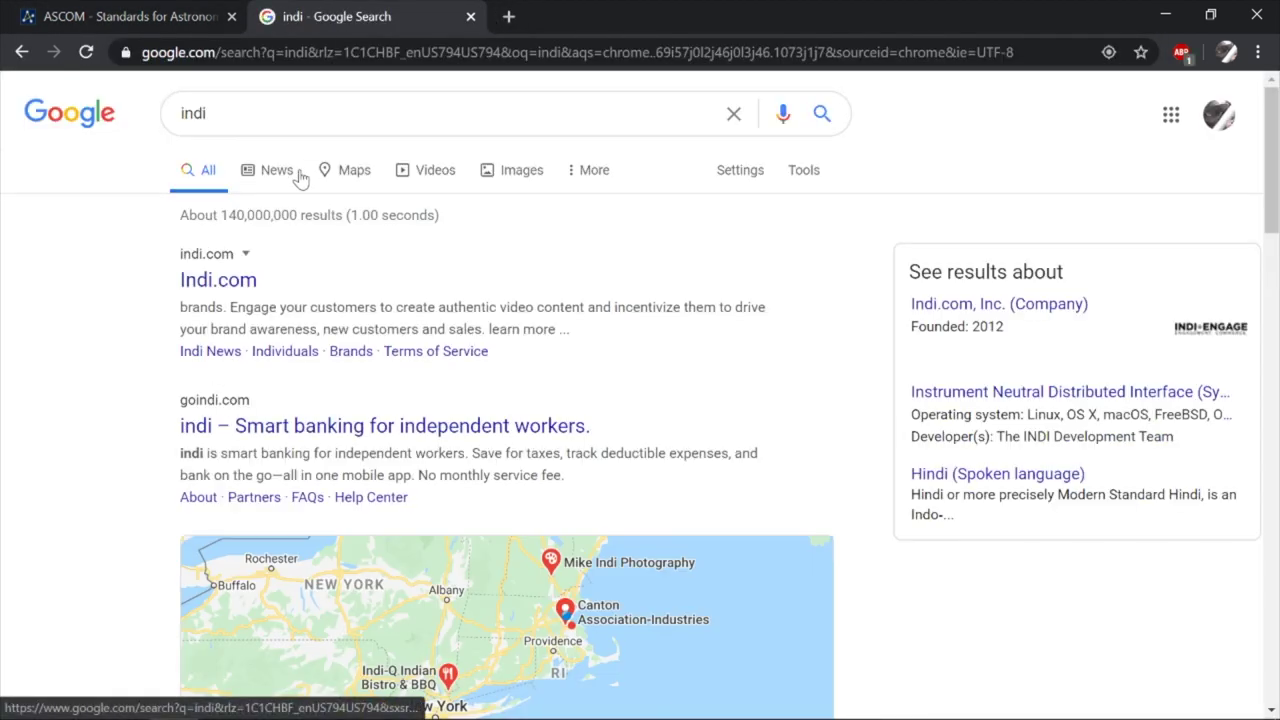
Search for 'indi astronomy' and open the INDI Library home page
click(305, 113)
text(ast)
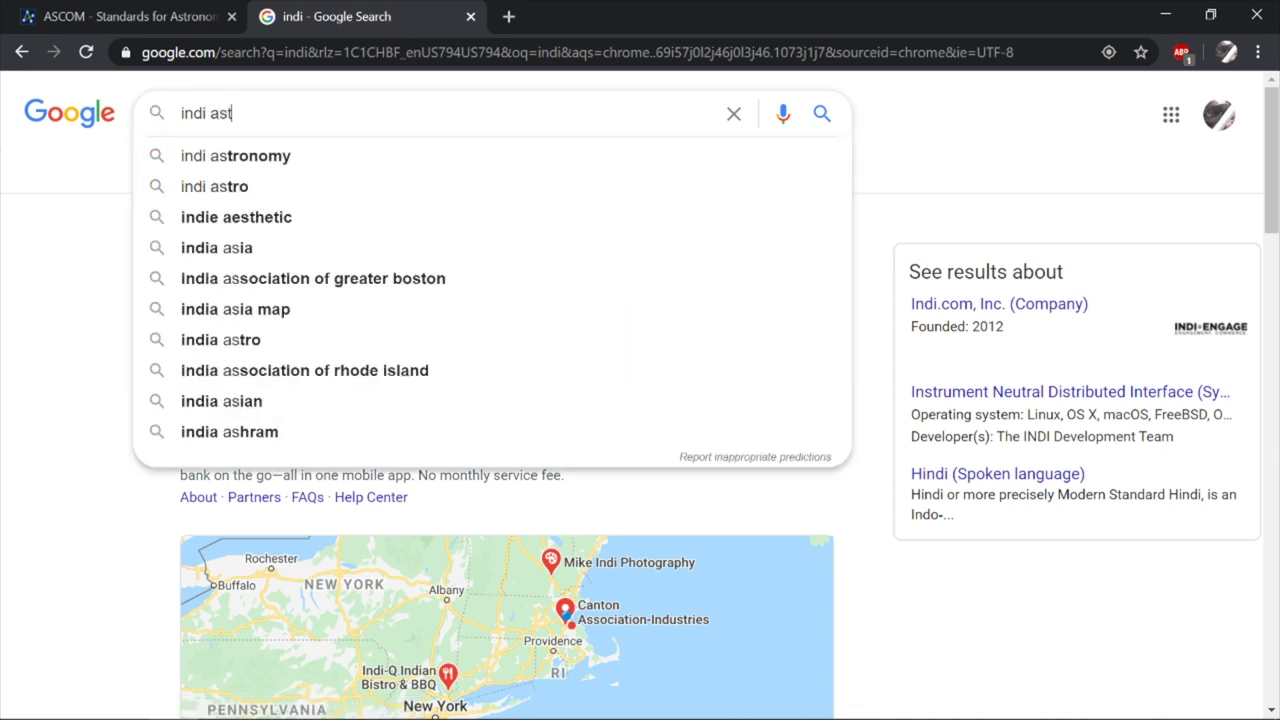
text(ronomy)
key(Return)
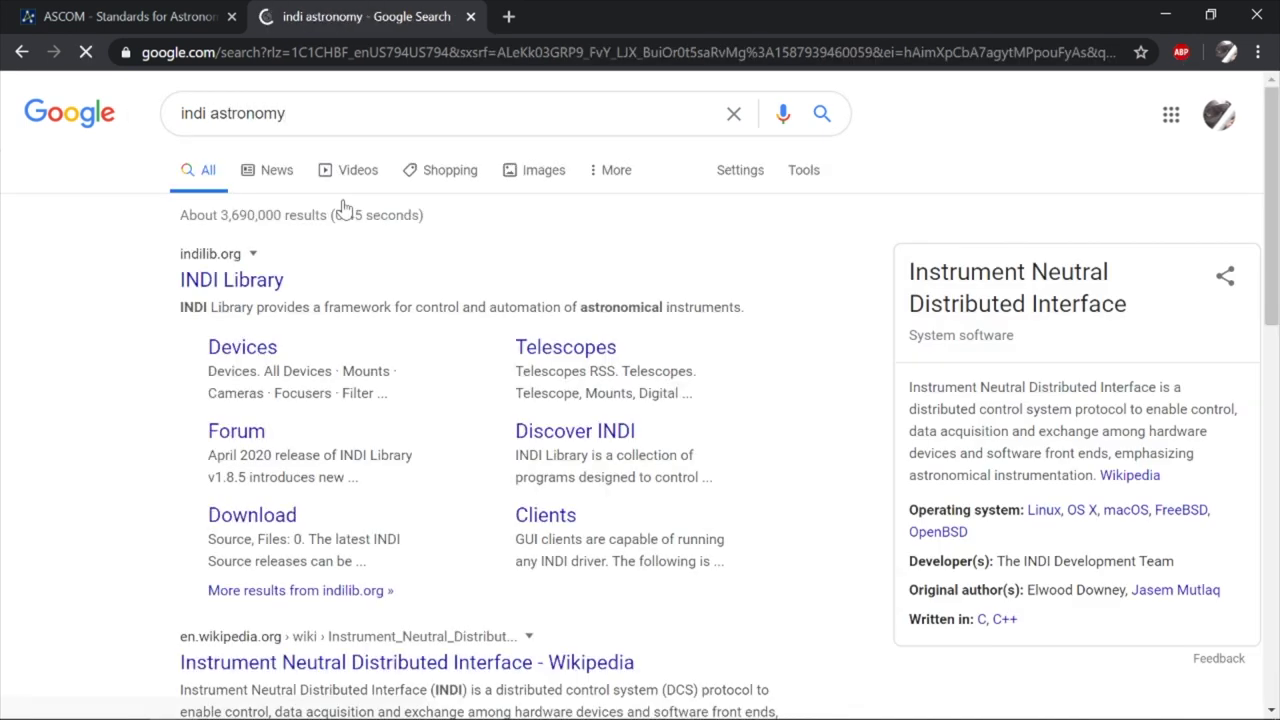
click(248, 292)
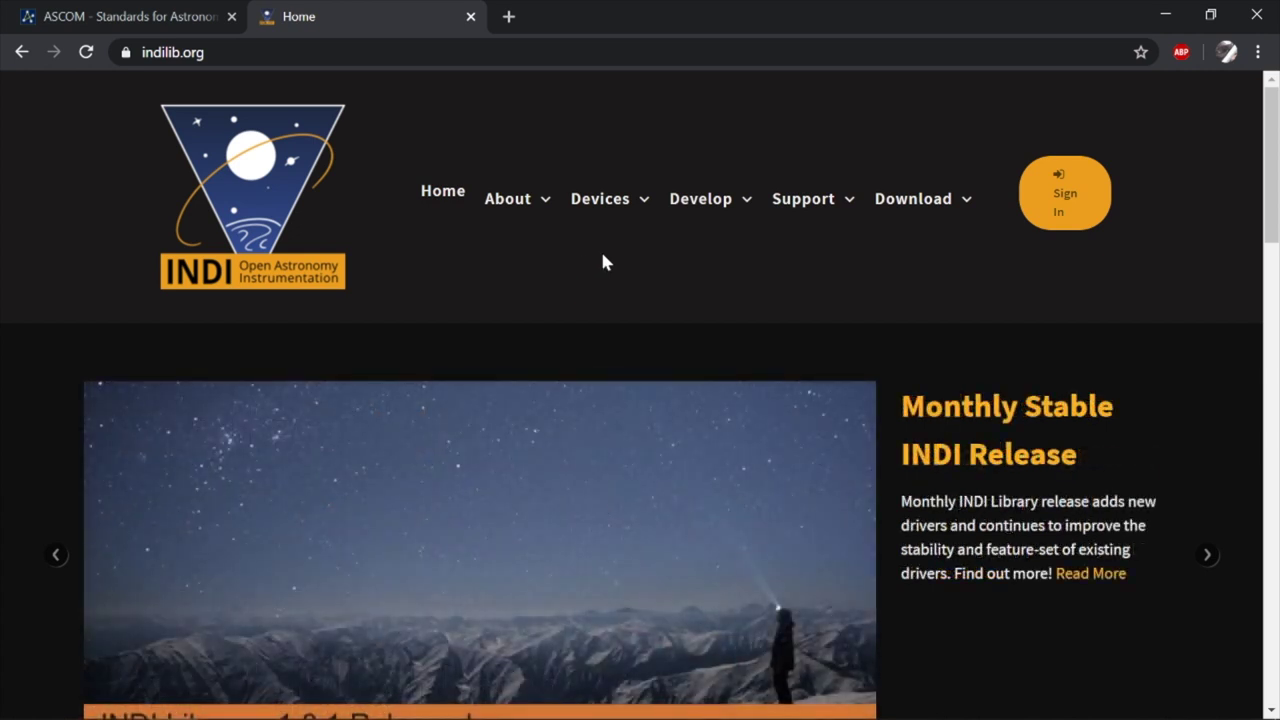
Download the ASCOM Platform 6.4SP1 installer, then search Google for 'qhy 168c driver'
click(470, 17)
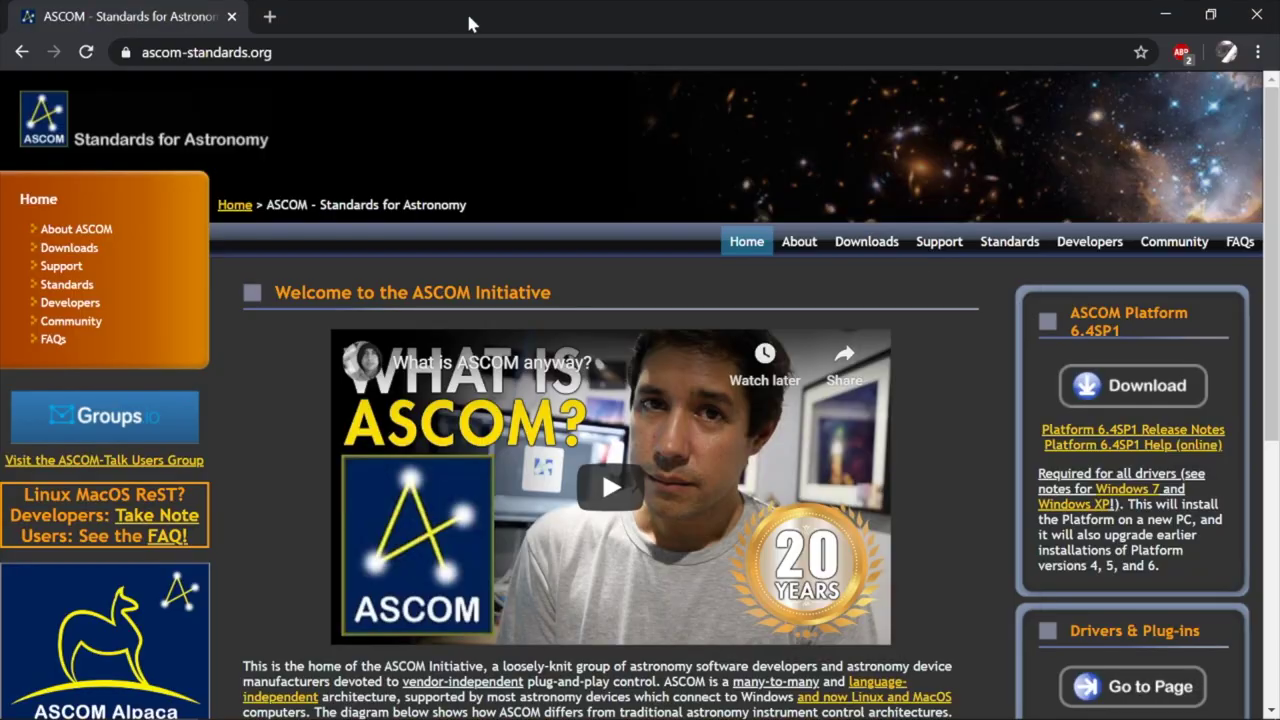
click(1160, 390)
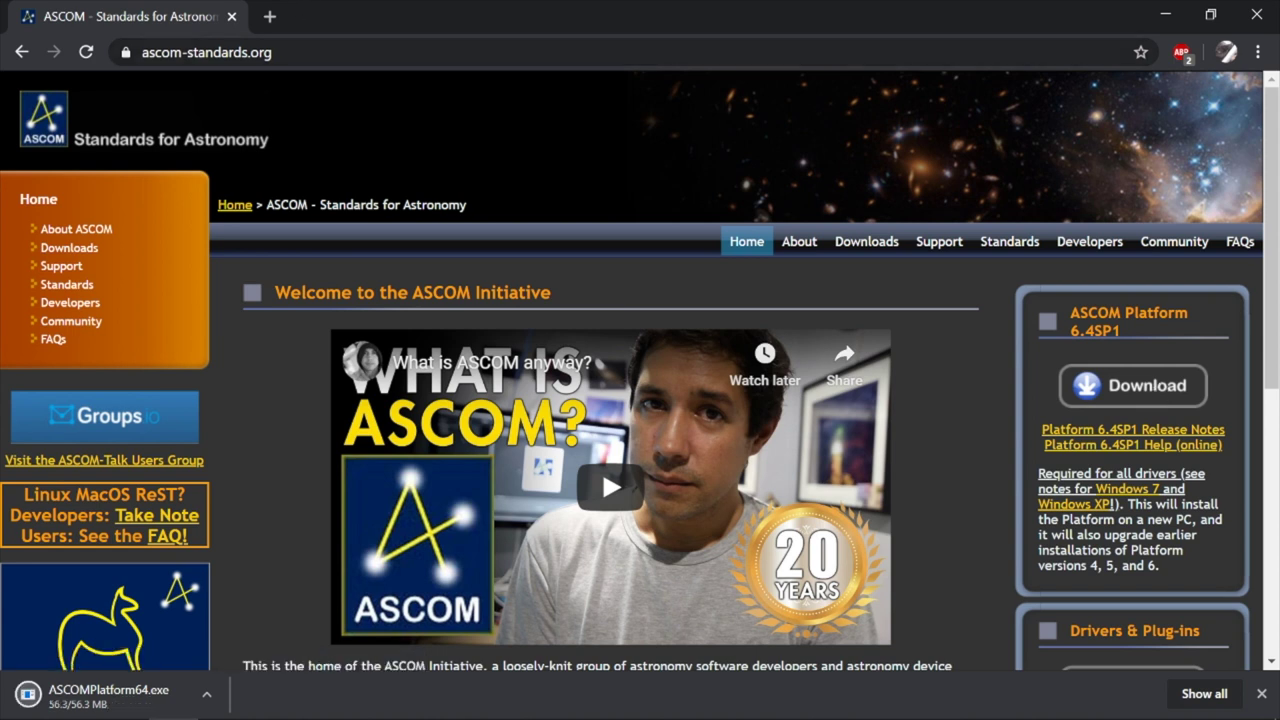
key(ctrl+l)
text(why)
key(BackSpace)
key(BackSpace)
key(BackSpace)
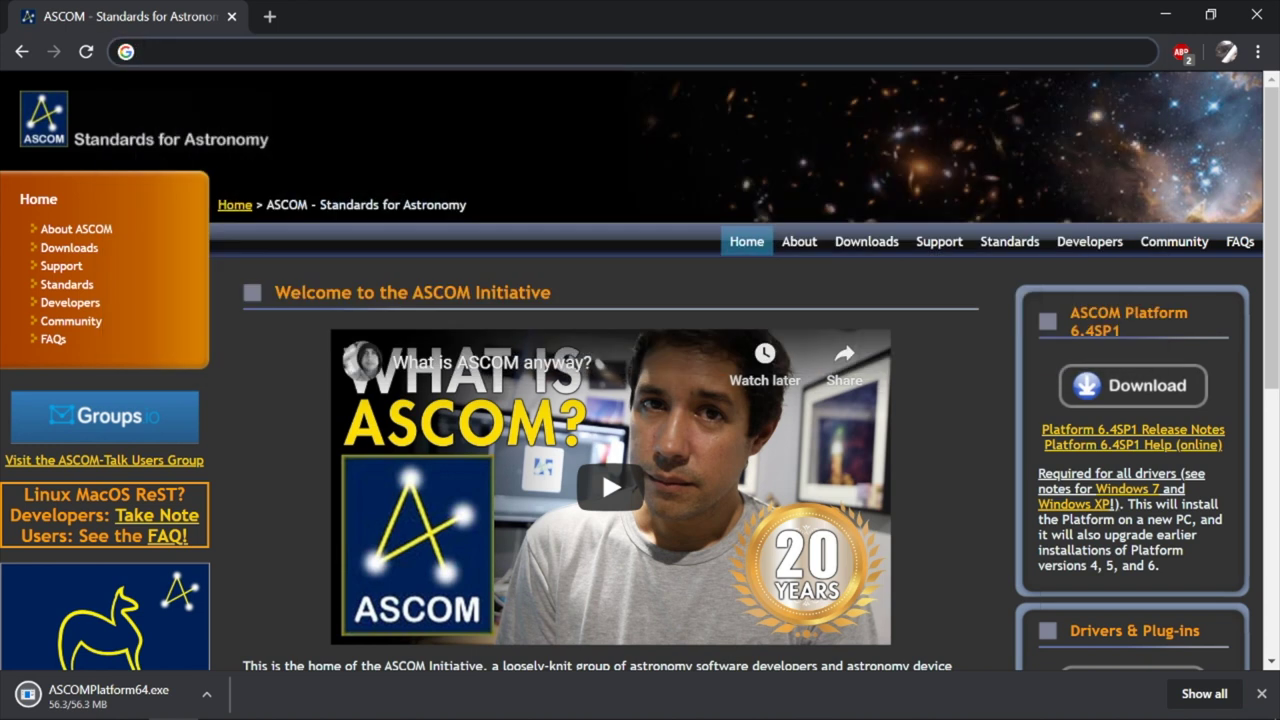
text(qhy 168c)
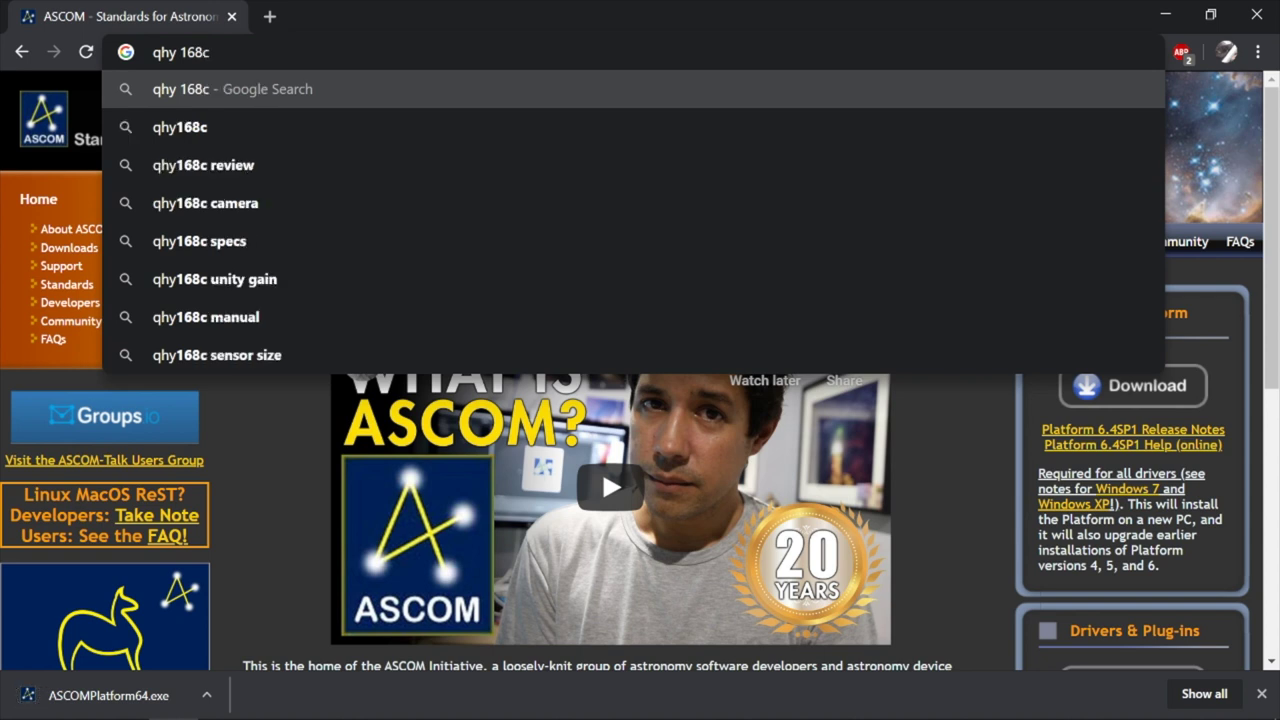
text( dri)
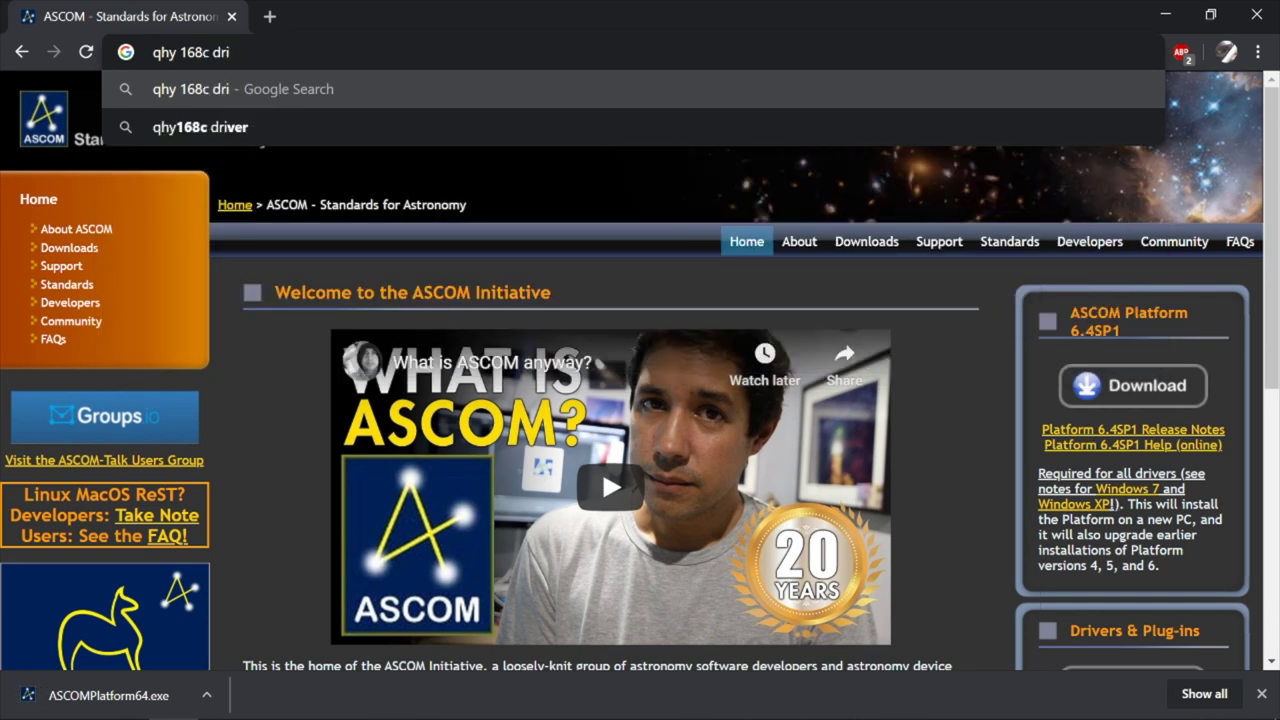
text(ver)
key(Return)
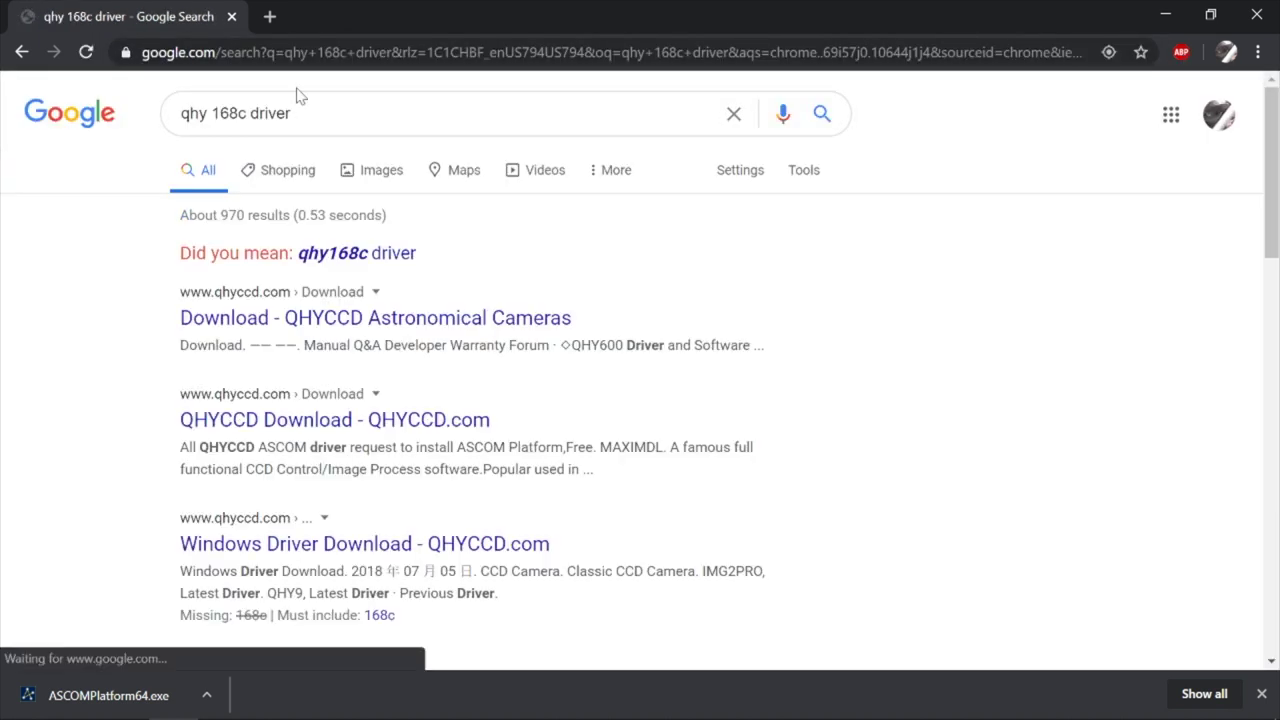
On QHYCCD's QHY168C download page, download the system driver and ASCOM driver stable versions
click(330, 318)
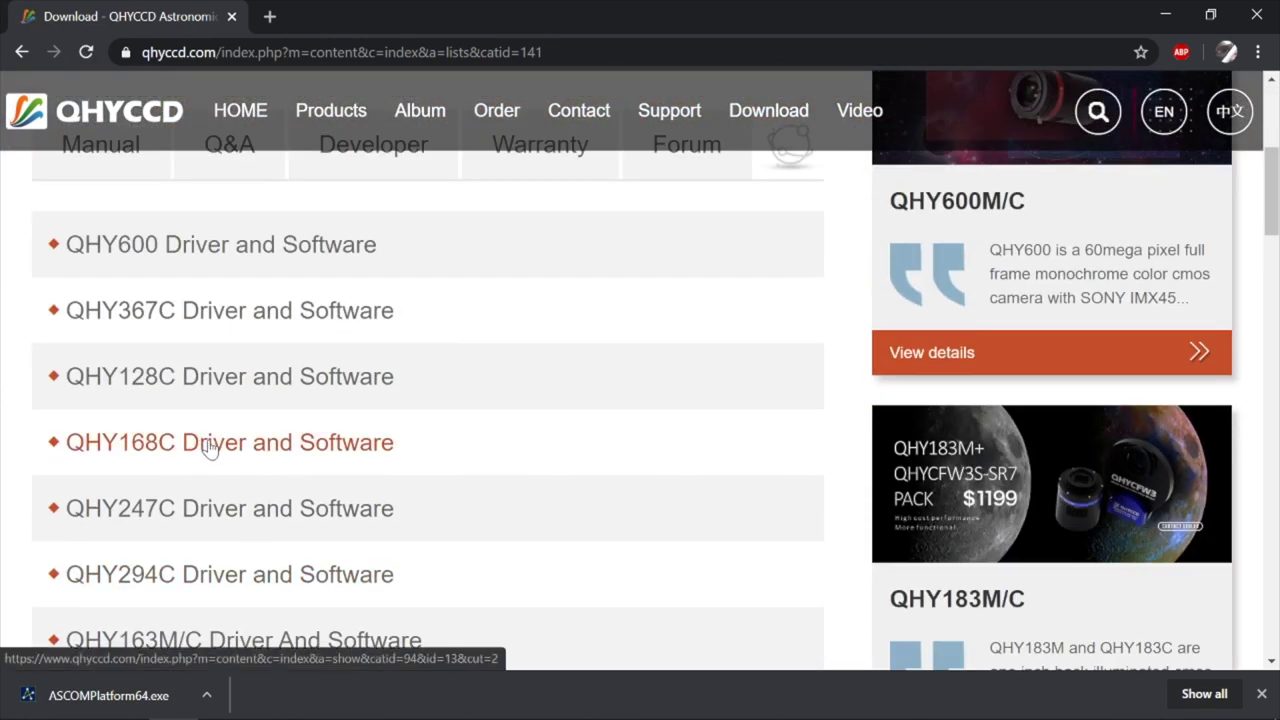
click(210, 448)
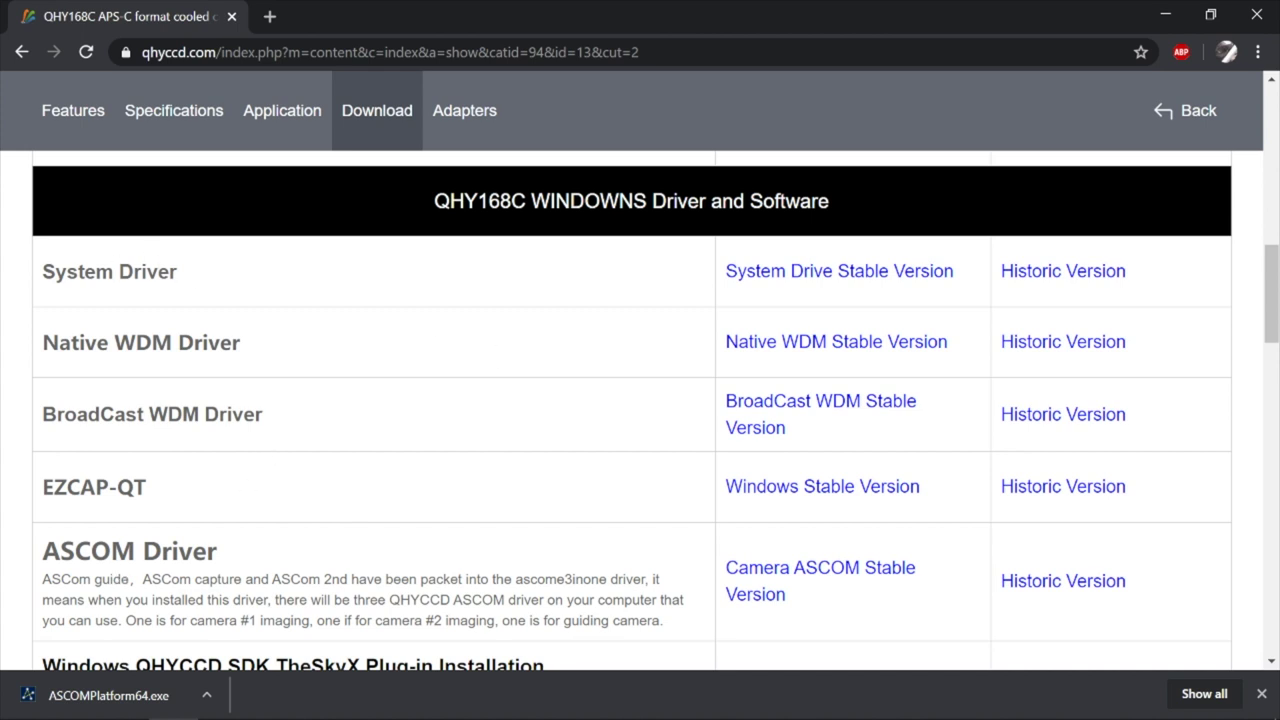
click(873, 273)
click(760, 569)
Scroll through the QHY168C download page to review its other files
scroll(509, 534, up, 1)
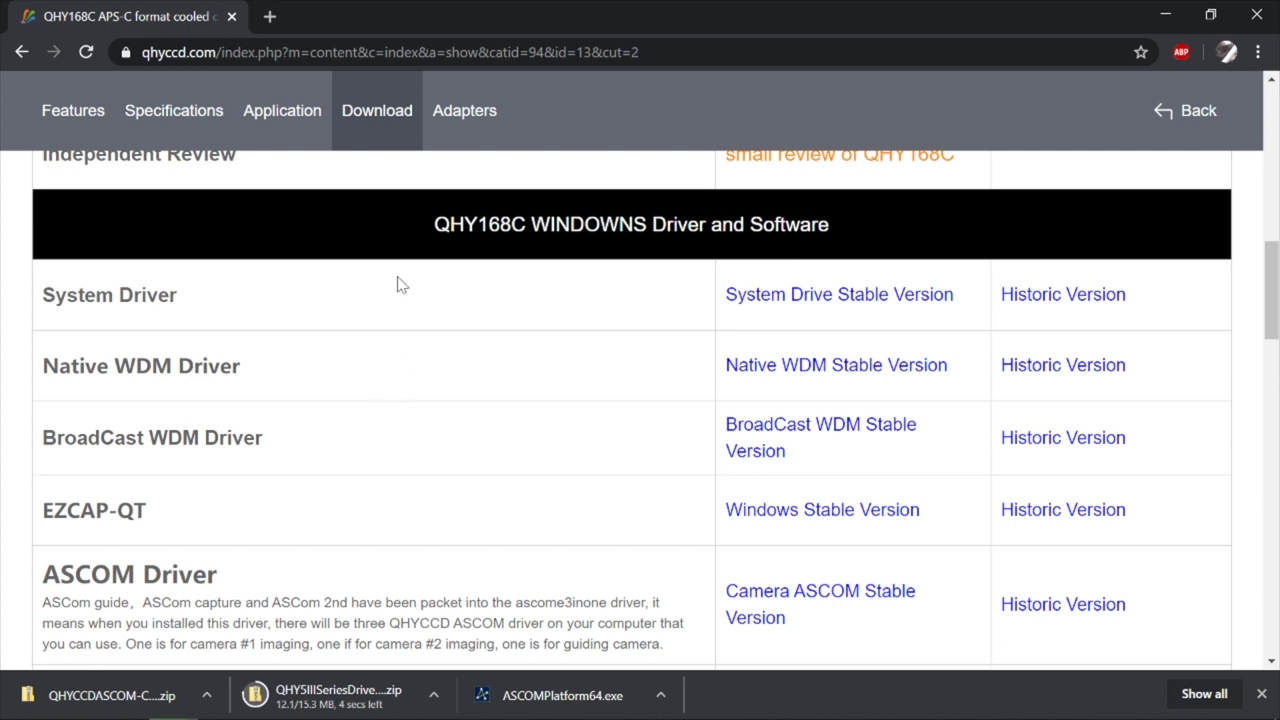
scroll(371, 517, down, 1)
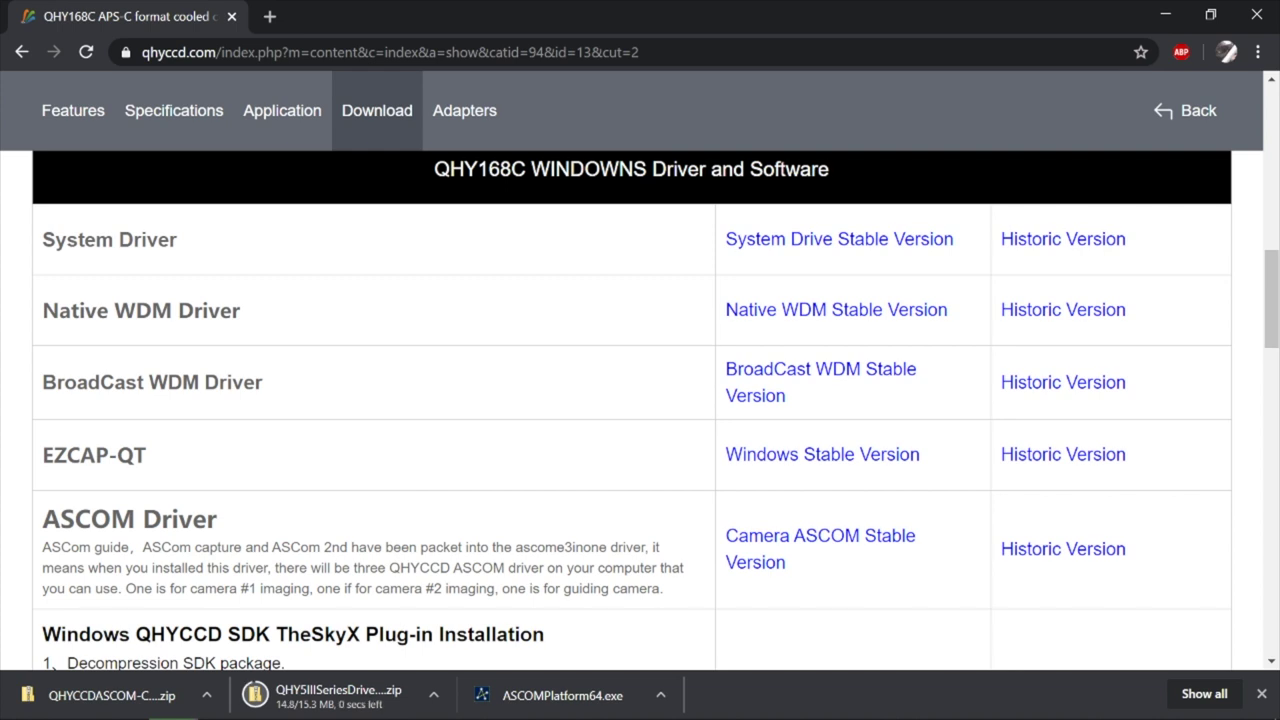
scroll(336, 626, down, 1)
scroll(636, 466, down, 8)
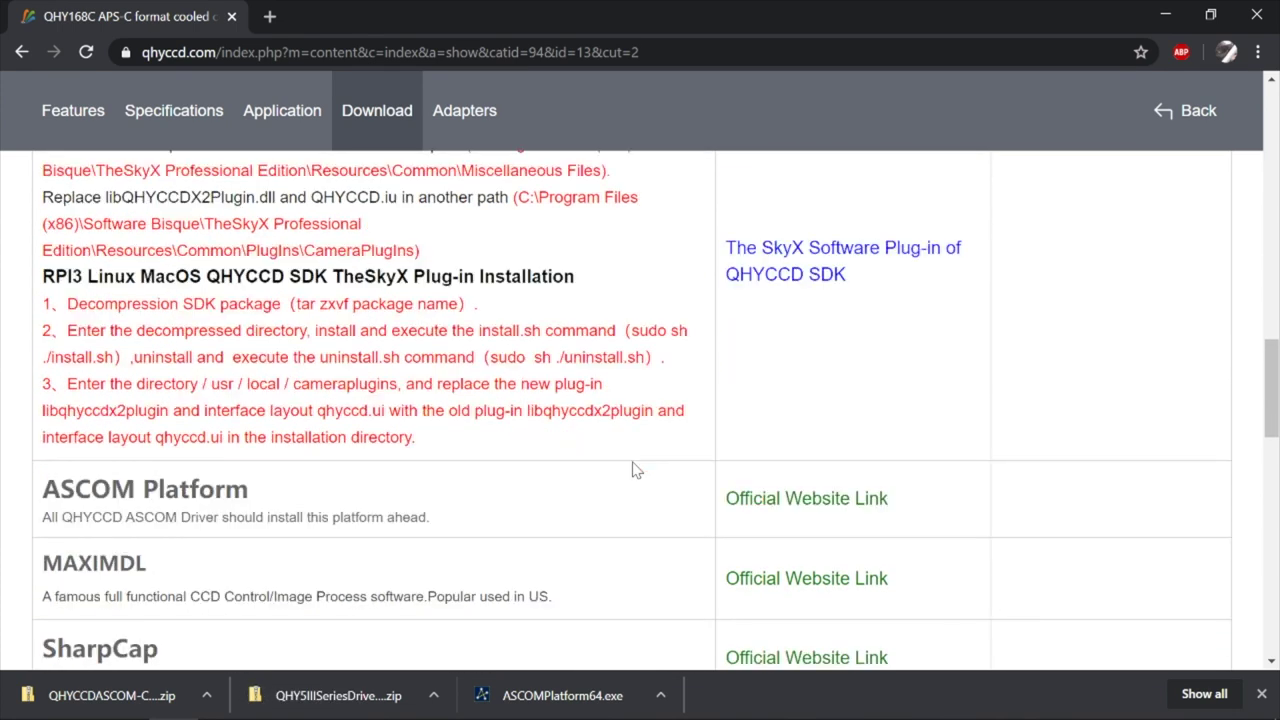
scroll(636, 470, down, 2)
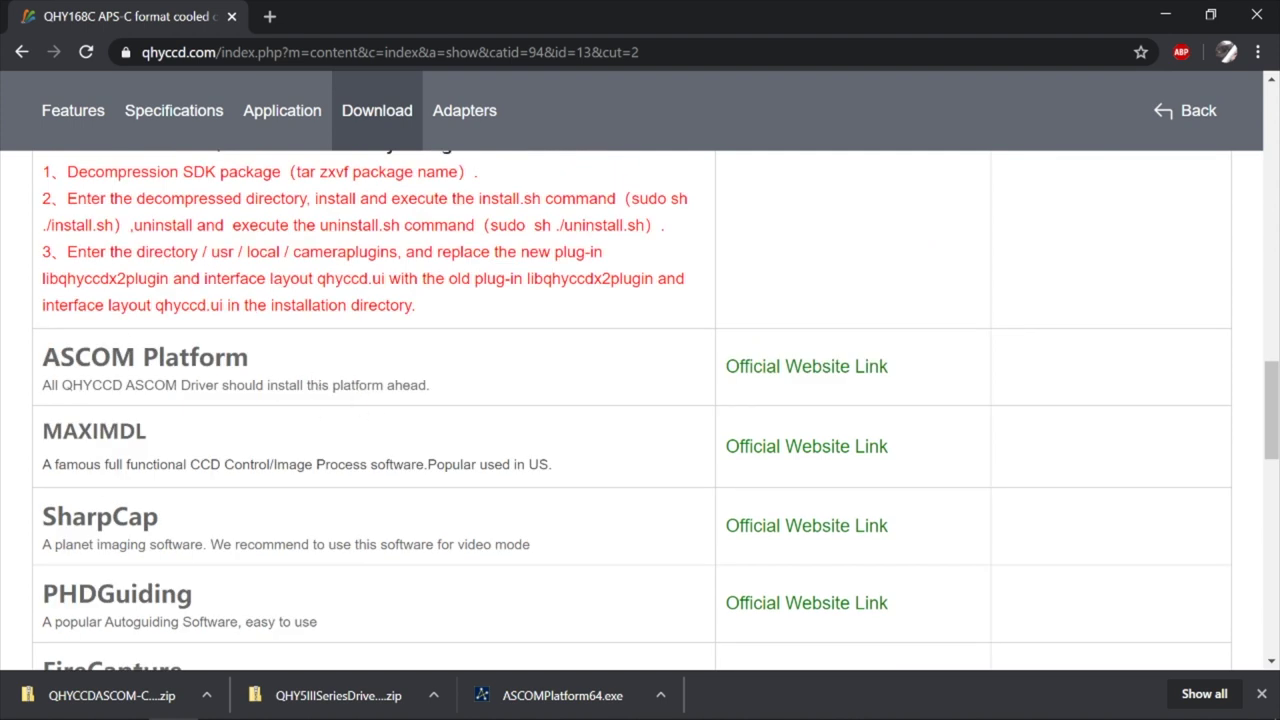
scroll(376, 494, down, 2)
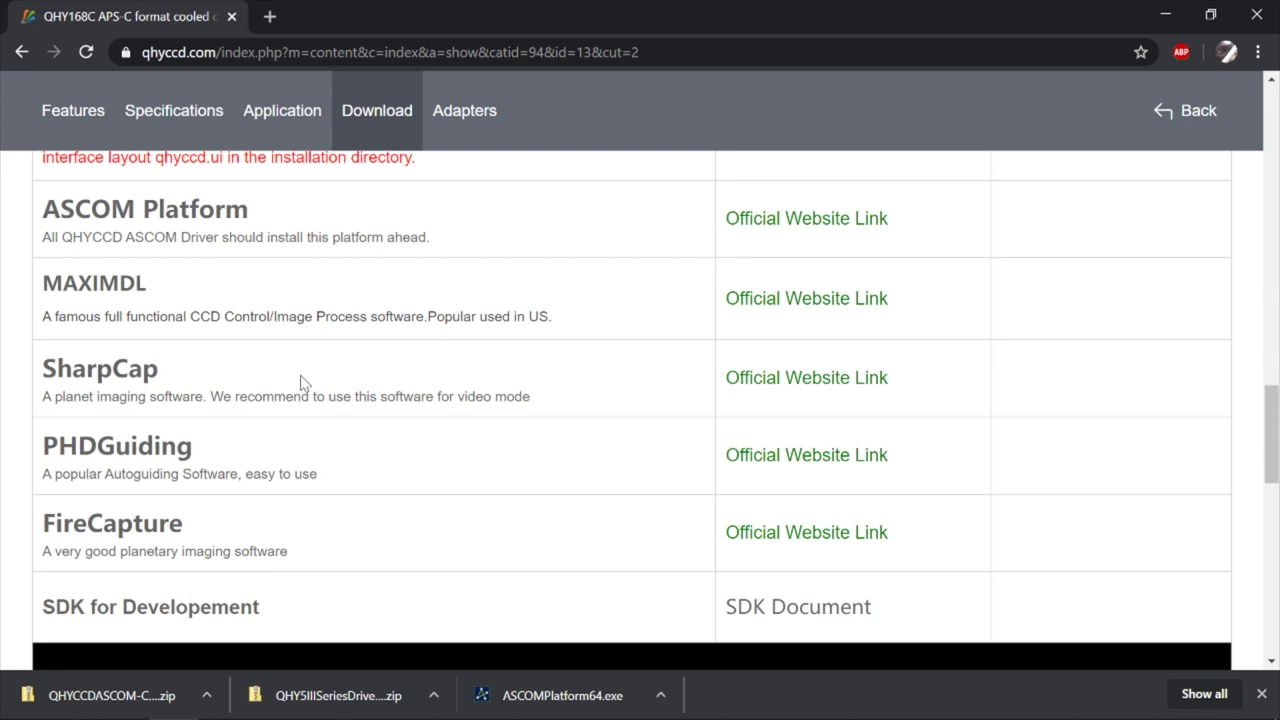
scroll(343, 486, up, 6)
scroll(343, 486, up, 6)
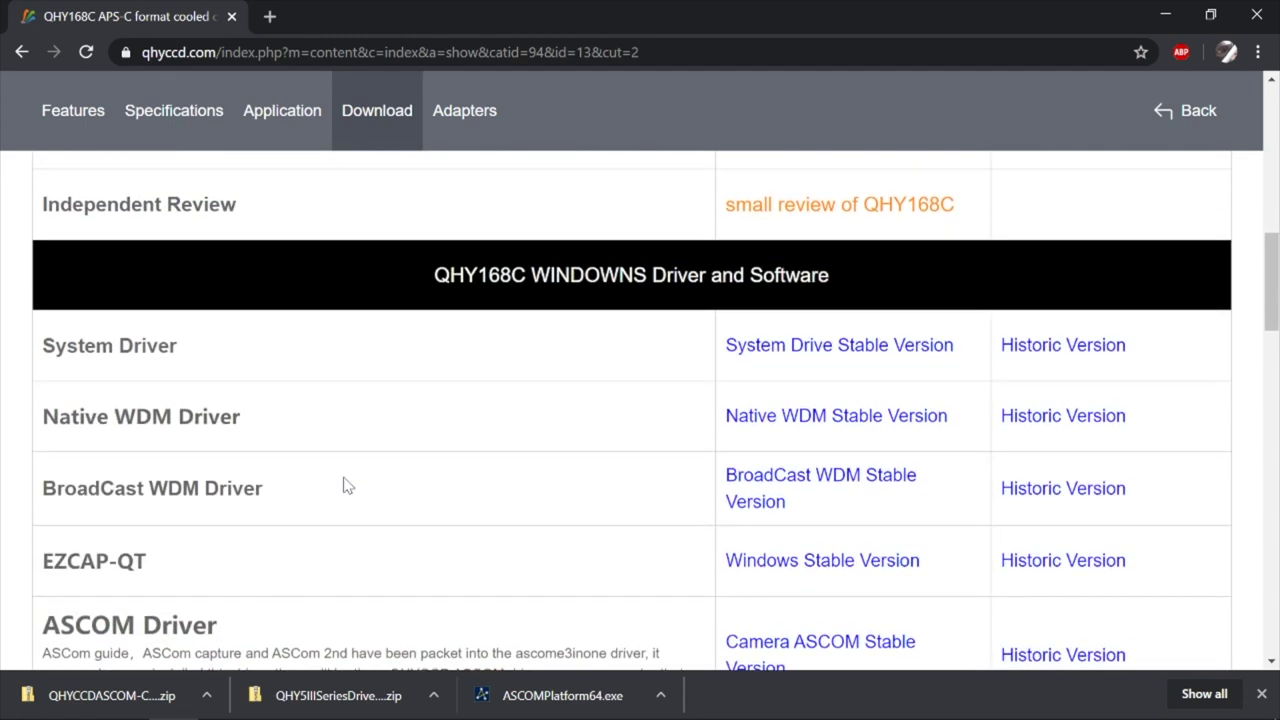
scroll(343, 486, up, 3)
scroll(346, 469, down, 3)
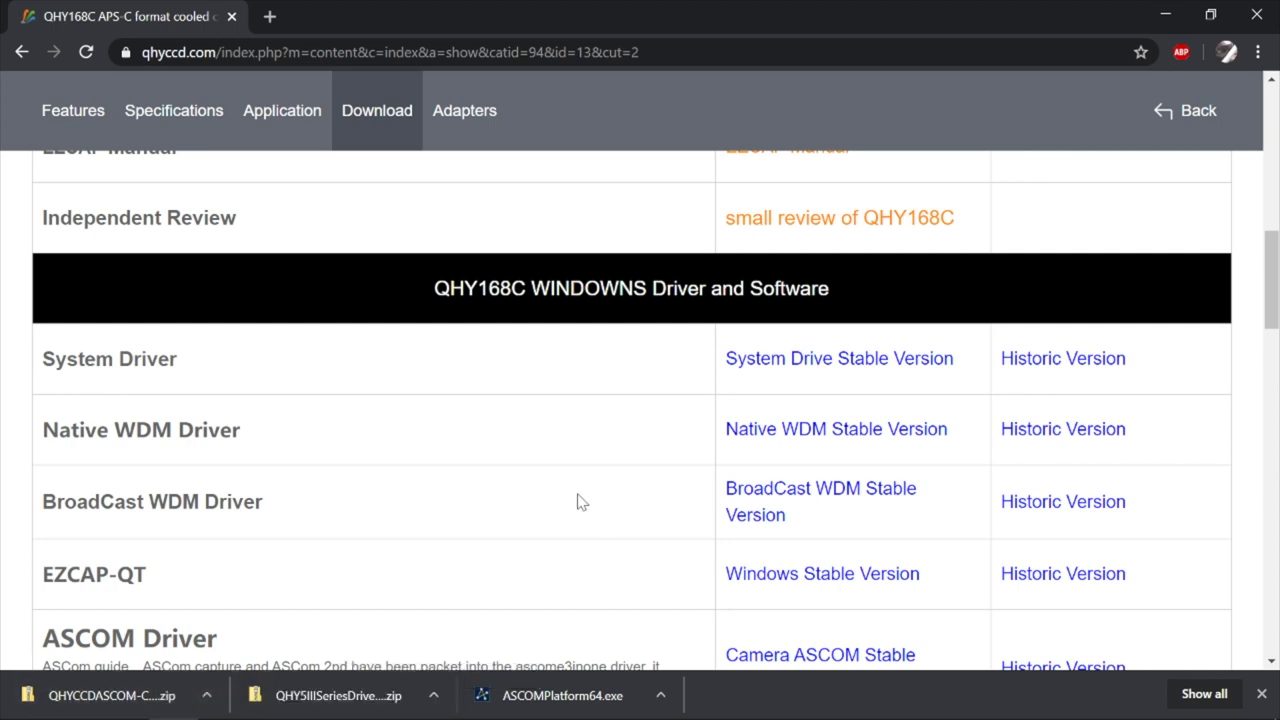
scroll(578, 500, down, 1)
scroll(578, 500, up, 2)
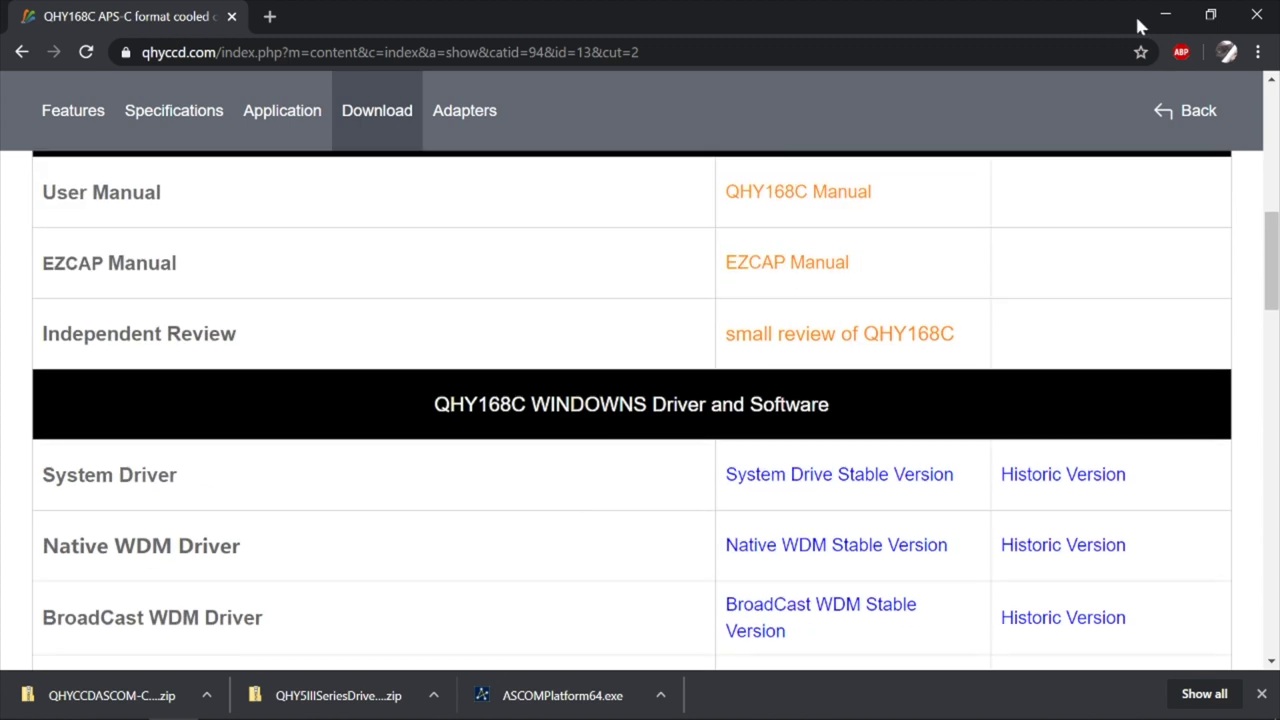
Launch Sequence Generator Pro and close the 66-pane-Cyg-Ha sequence and the 66 and 77 mosaic images
click(1165, 14)
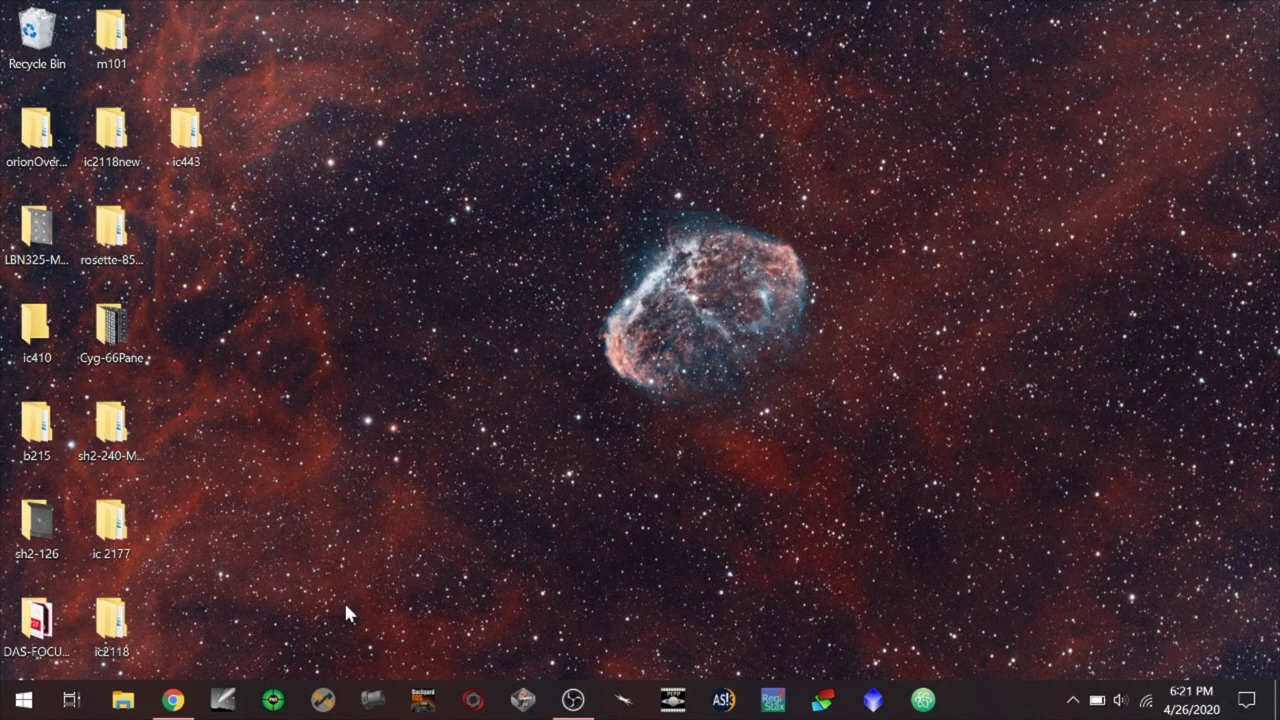
click(326, 707)
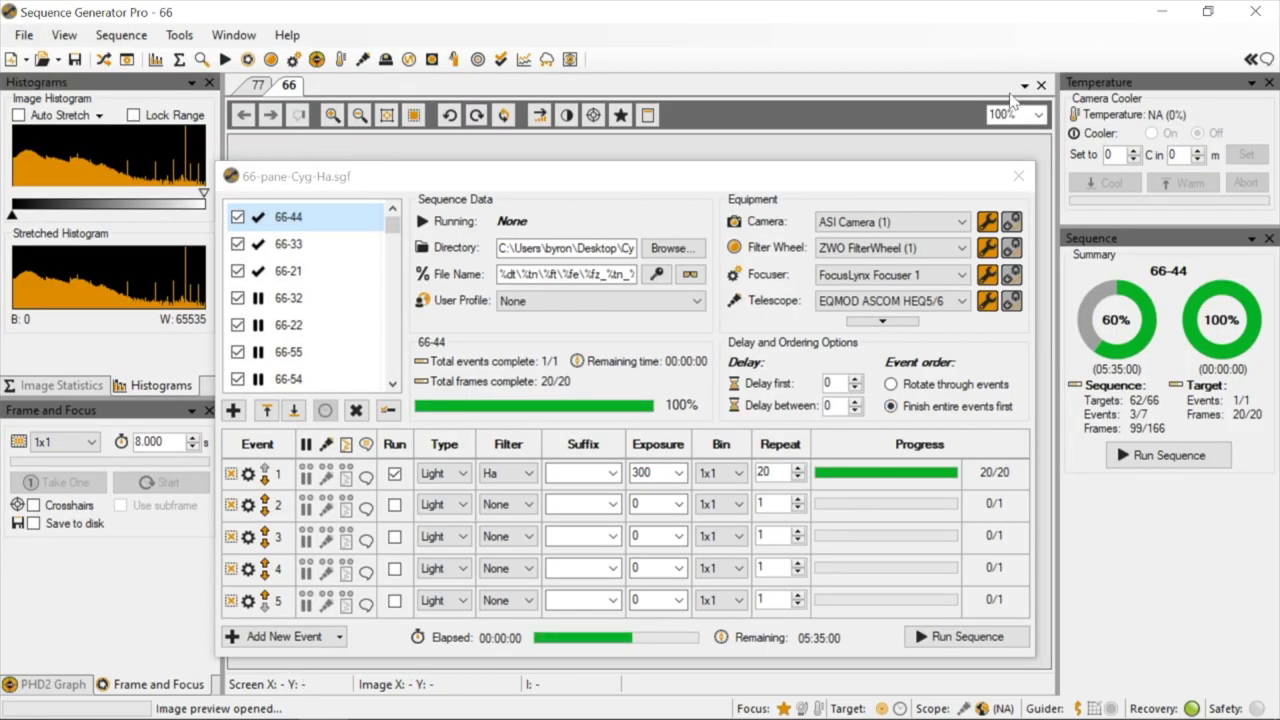
click(1019, 176)
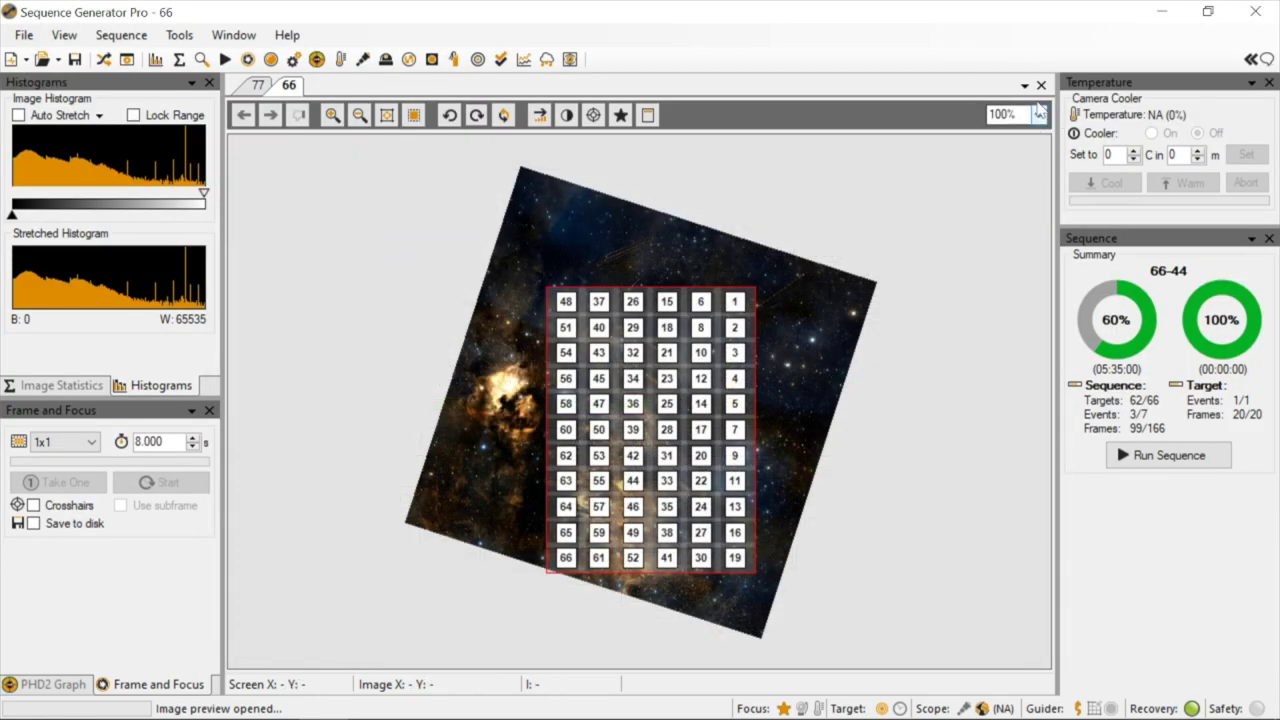
click(1041, 86)
click(1041, 86)
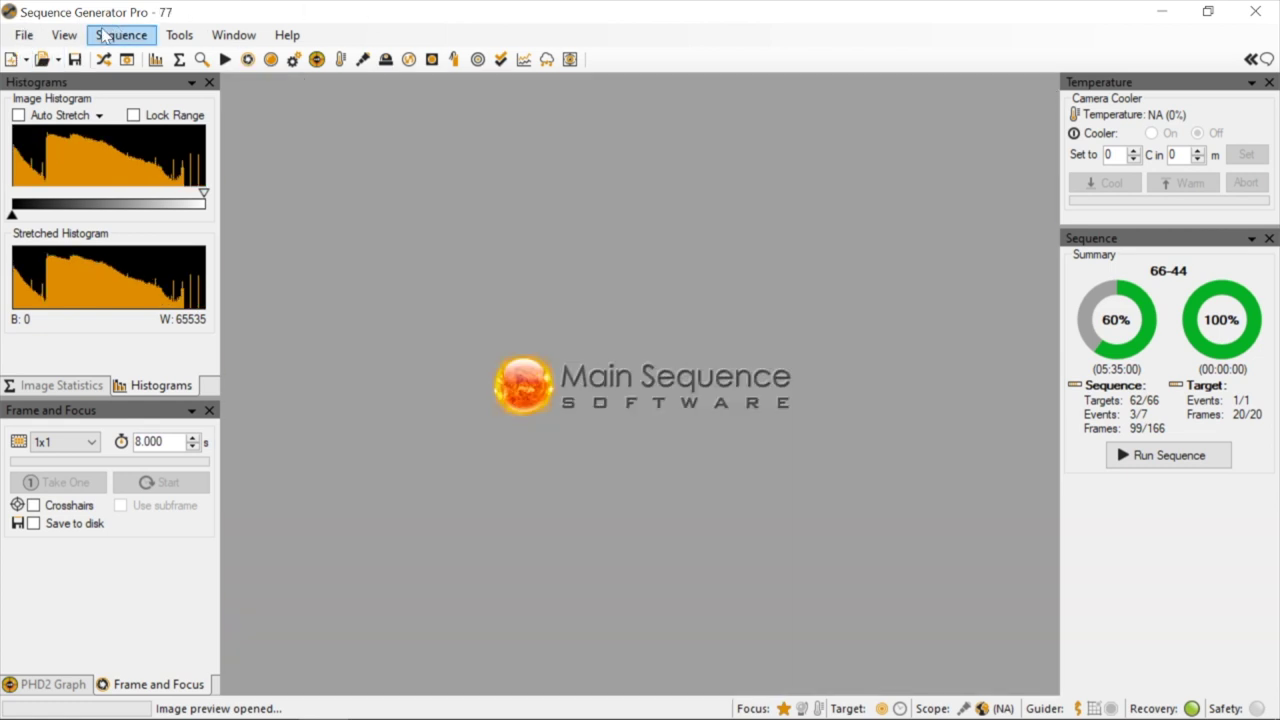
Start a new equipment profile named '168c -10c 464mm' in the Equipment Profile Manager
click(179, 36)
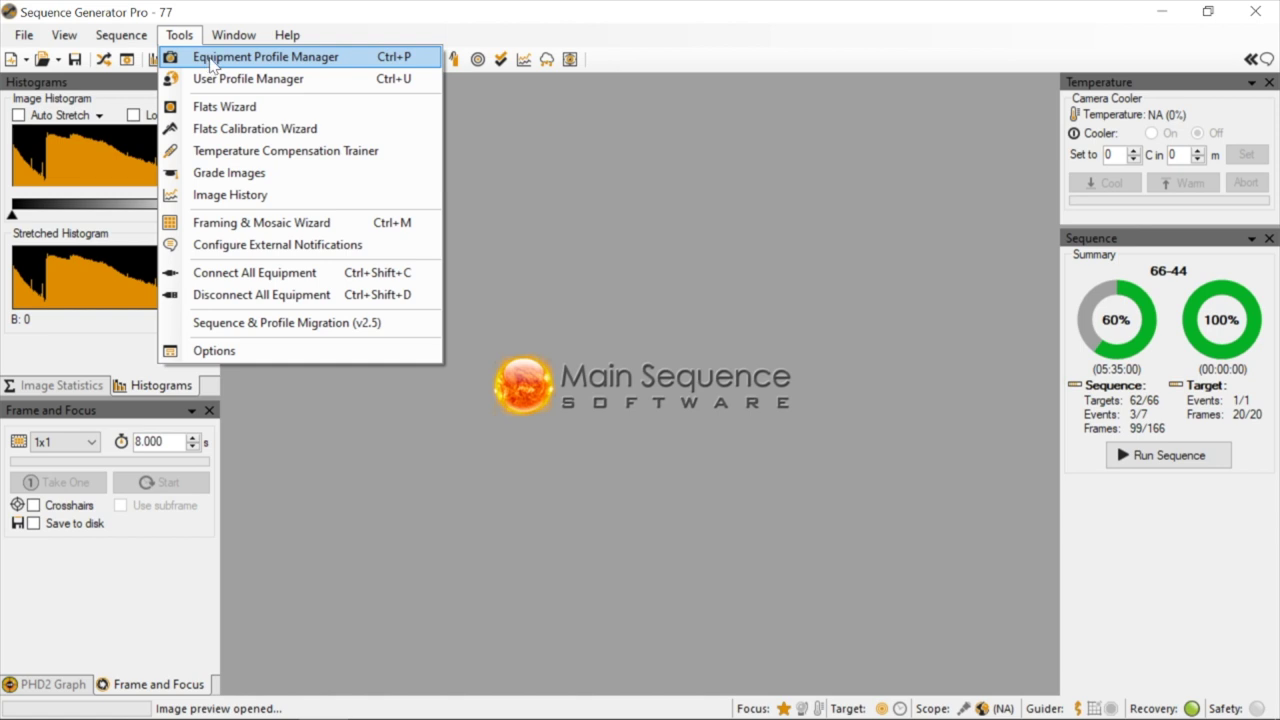
click(212, 62)
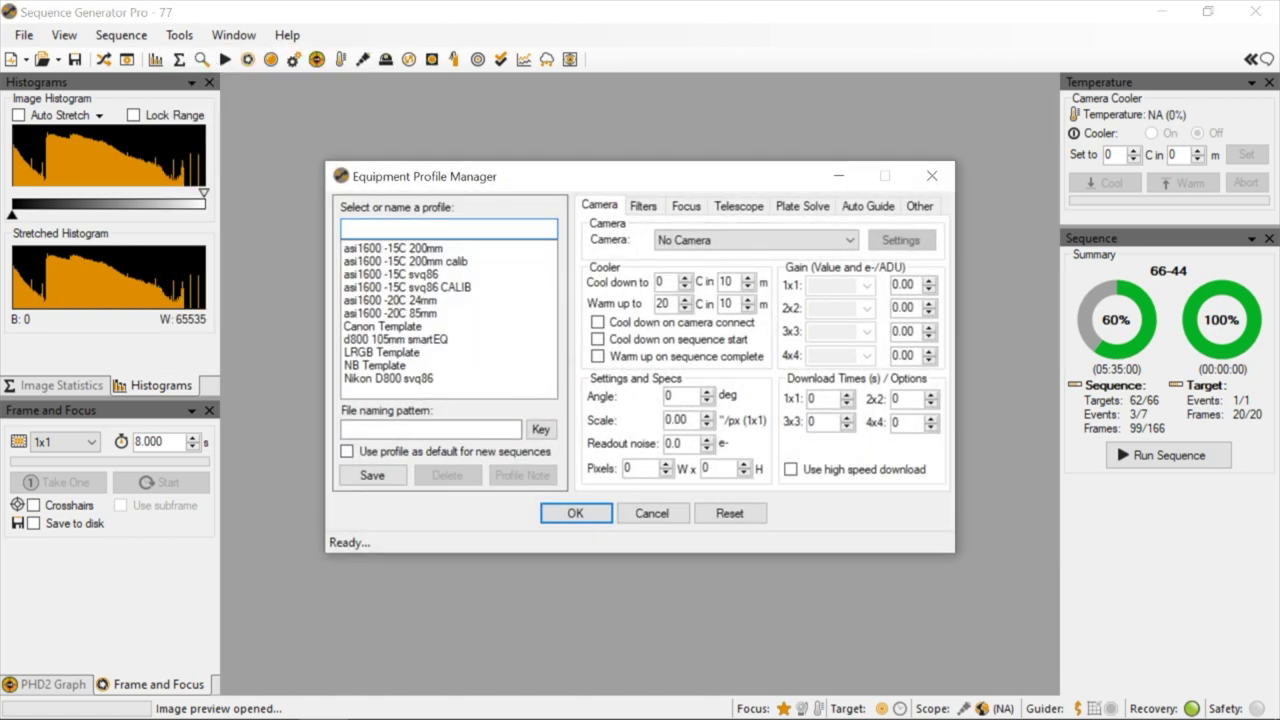
mouse_move(385, 217)
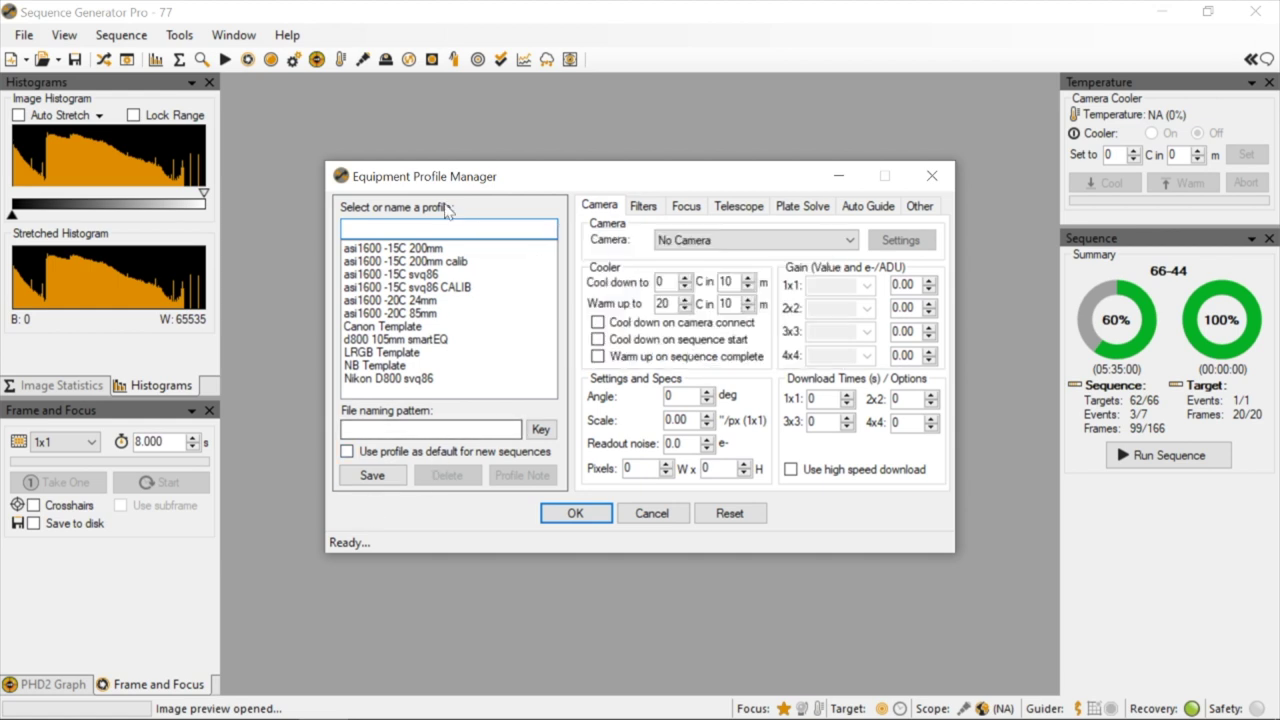
mouse_move(440, 228)
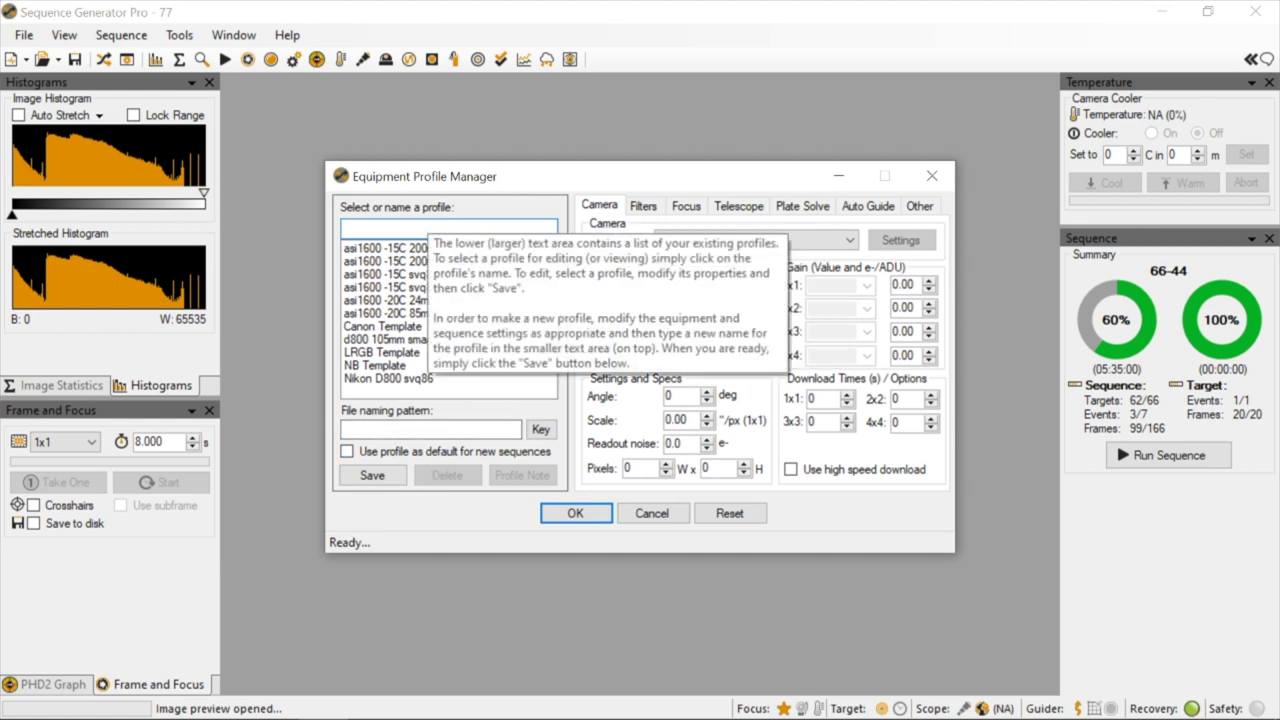
text(168c -10c)
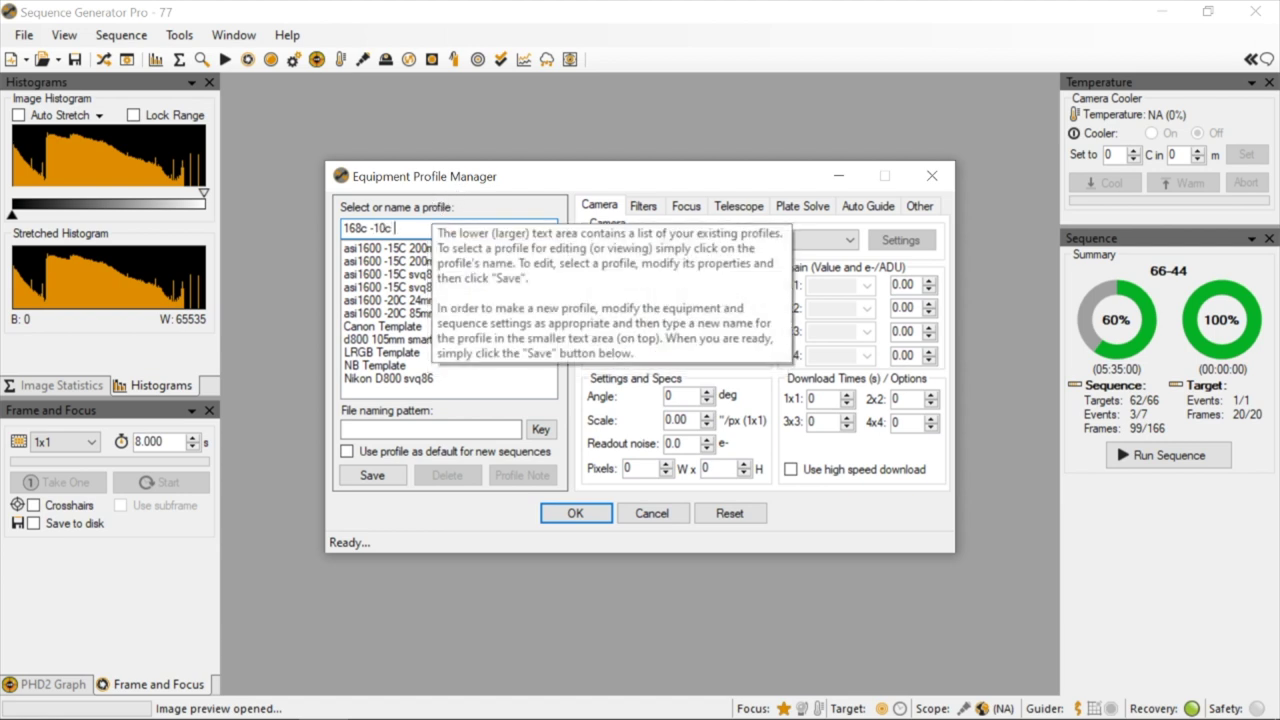
text( 464mm)
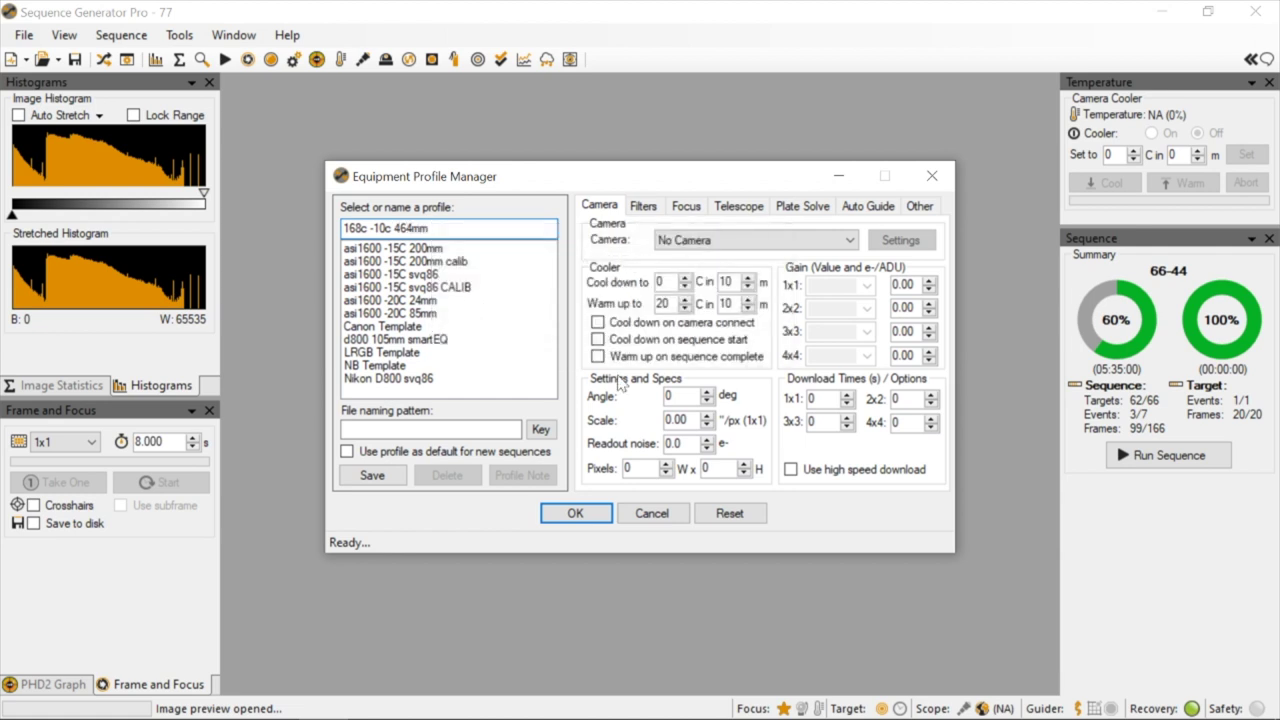
Choose the QHYCCD-Cameras-Capture camera and set its cool-down temperature to -10 C
click(700, 241)
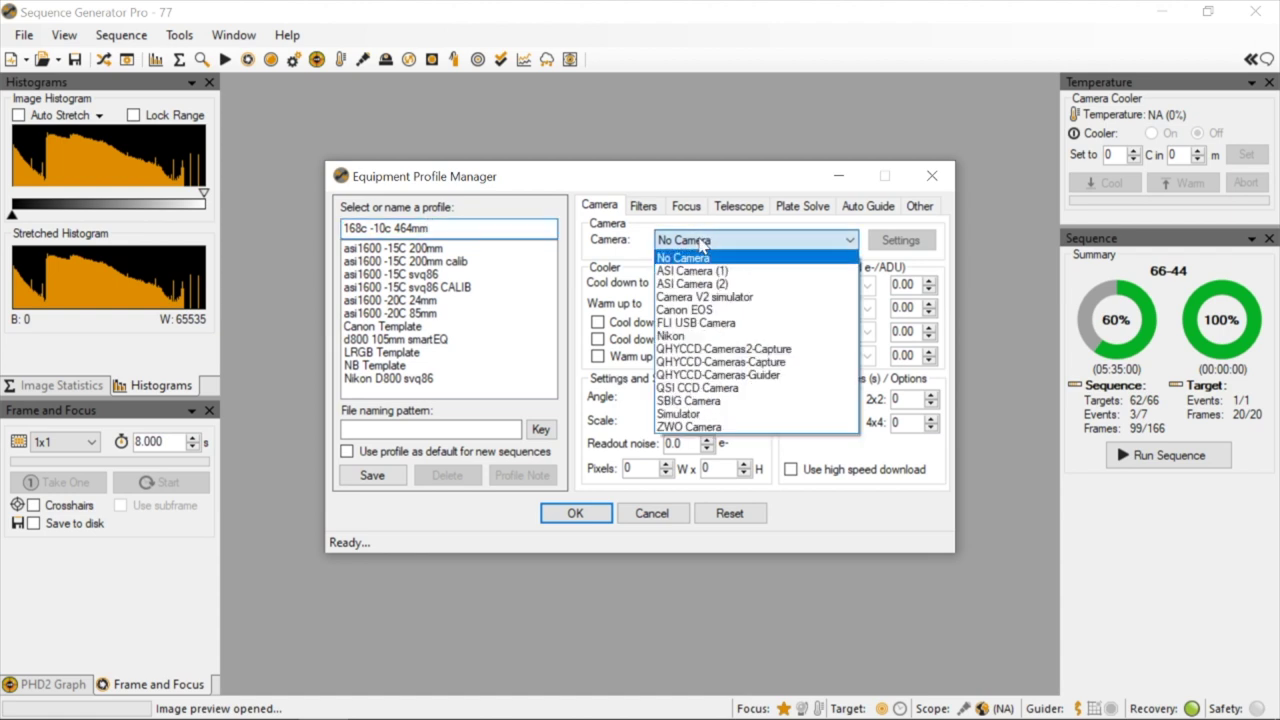
click(718, 362)
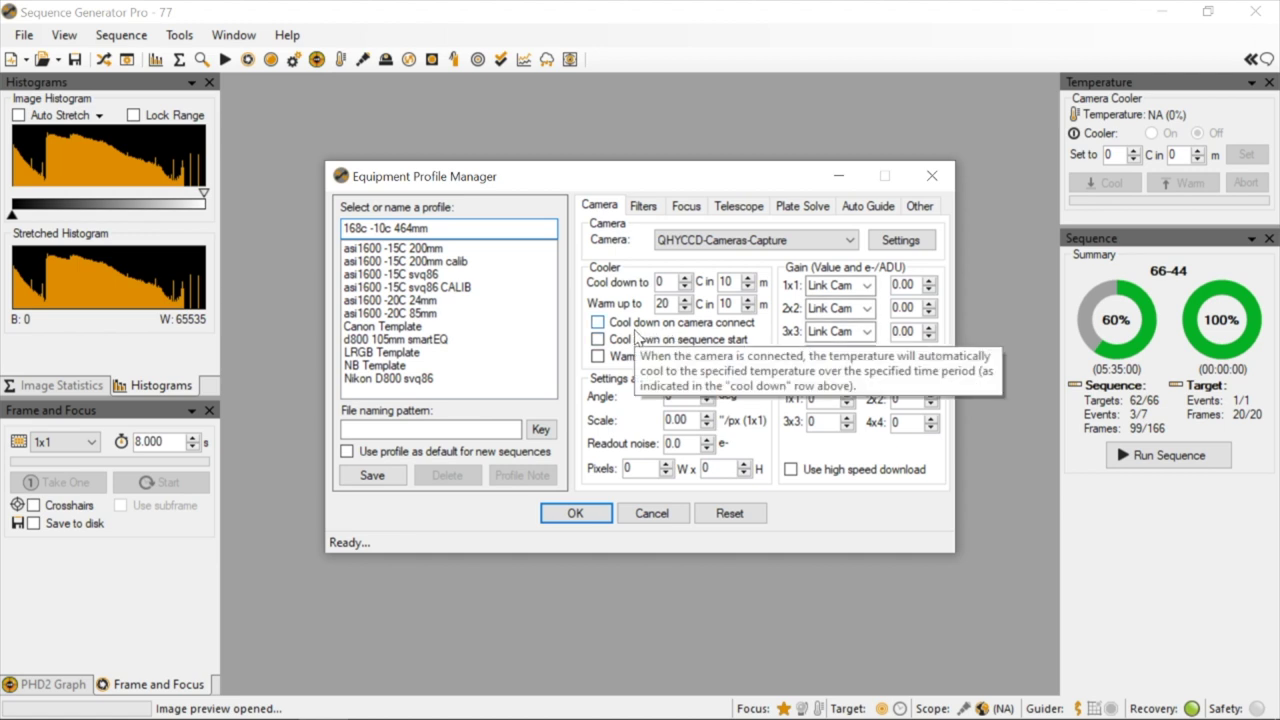
double_click(660, 282)
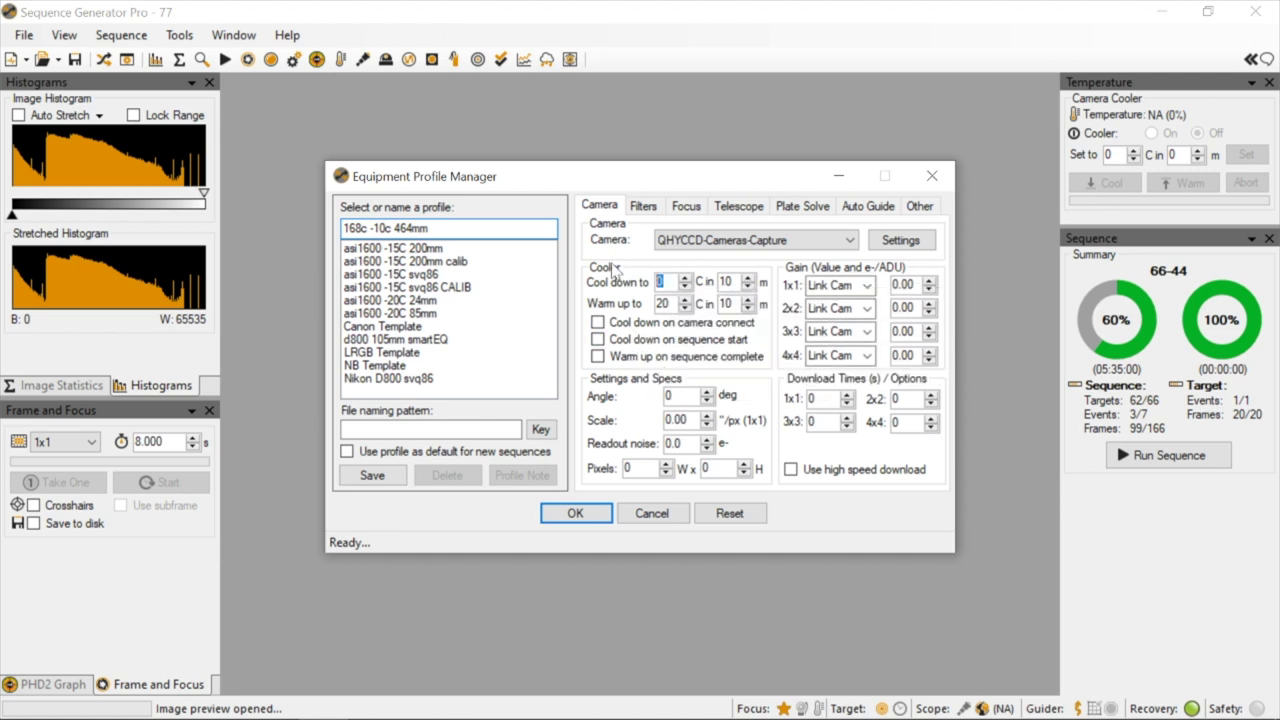
text(-1)
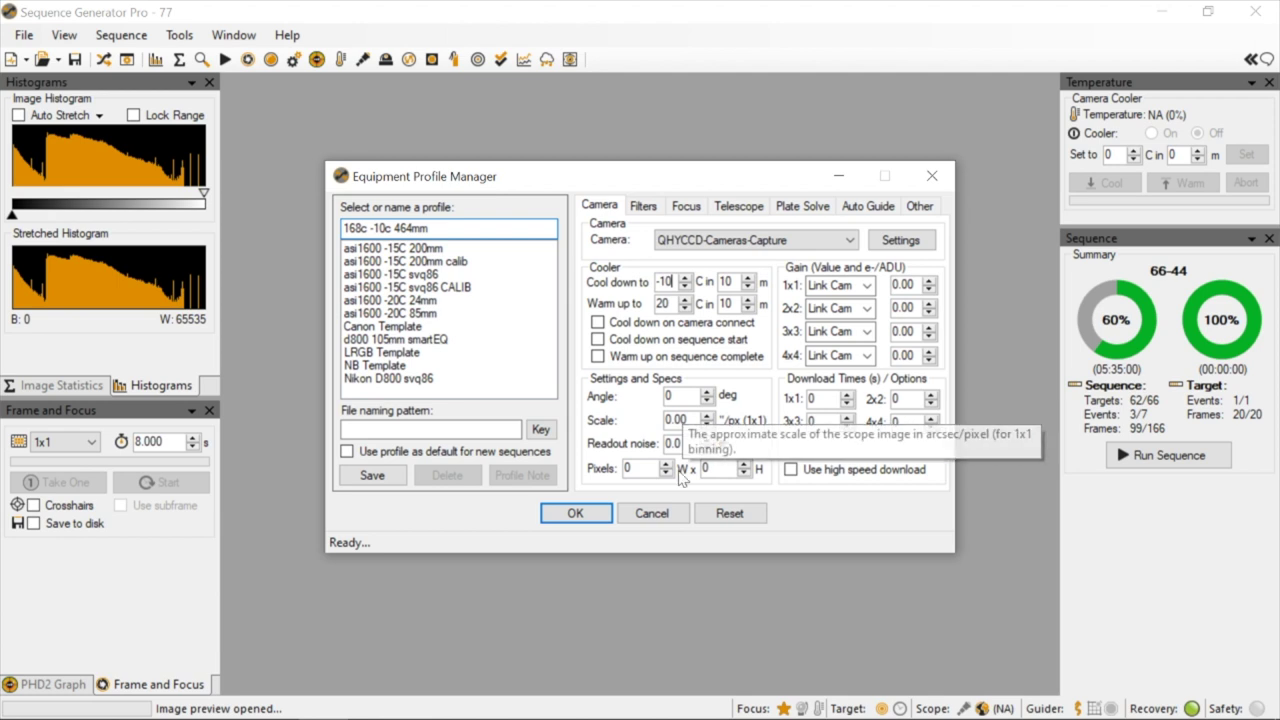
mouse_move(650, 712)
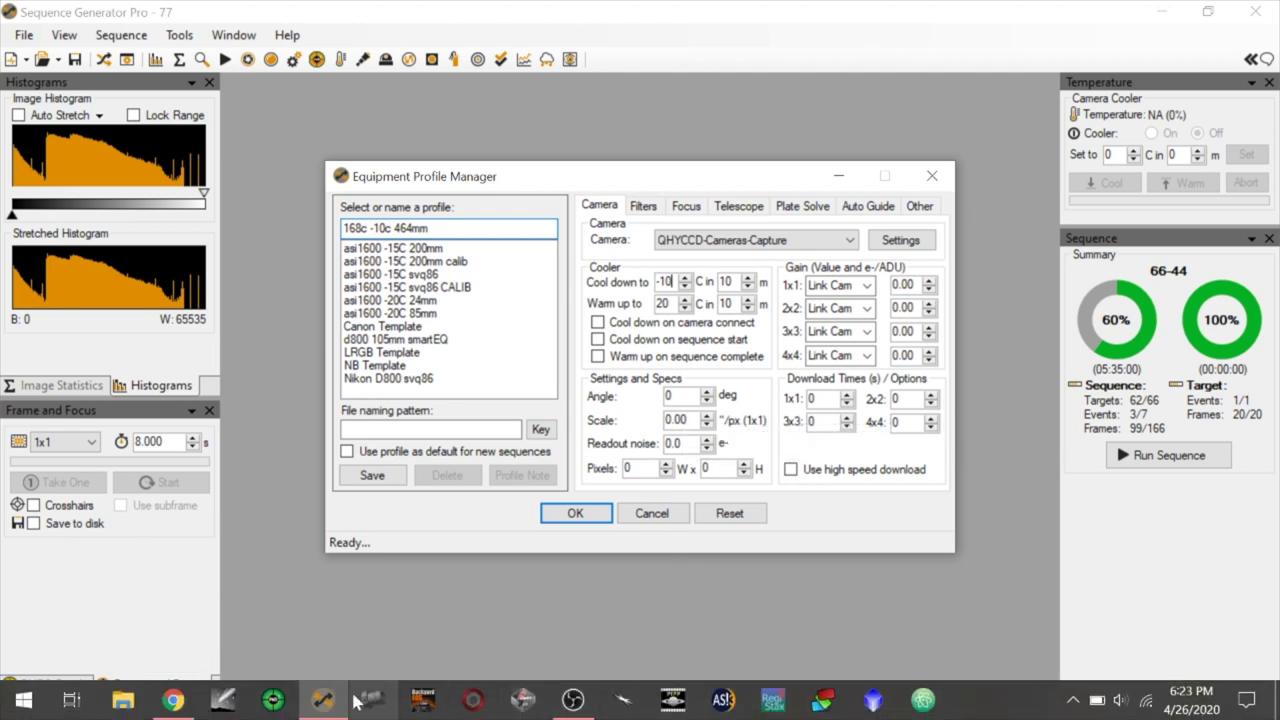
Show the QHY168C Specifications section down to the readout noise versus gain chart
click(194, 704)
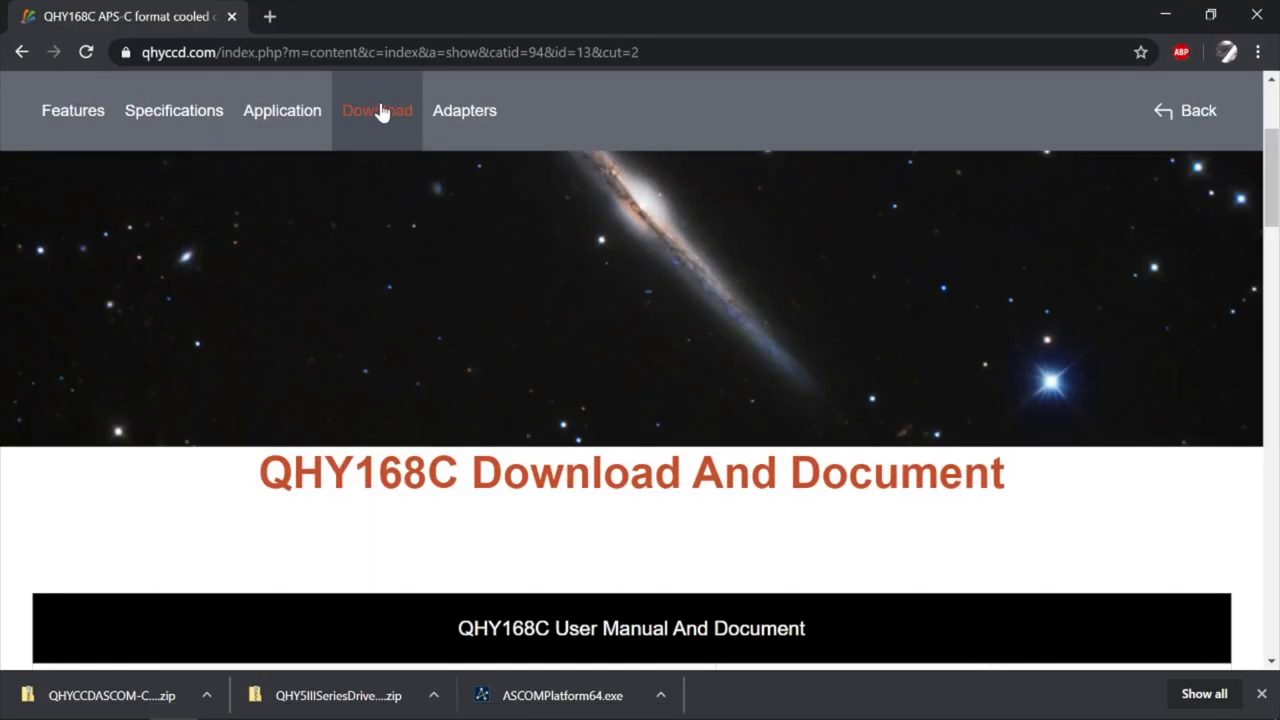
click(155, 136)
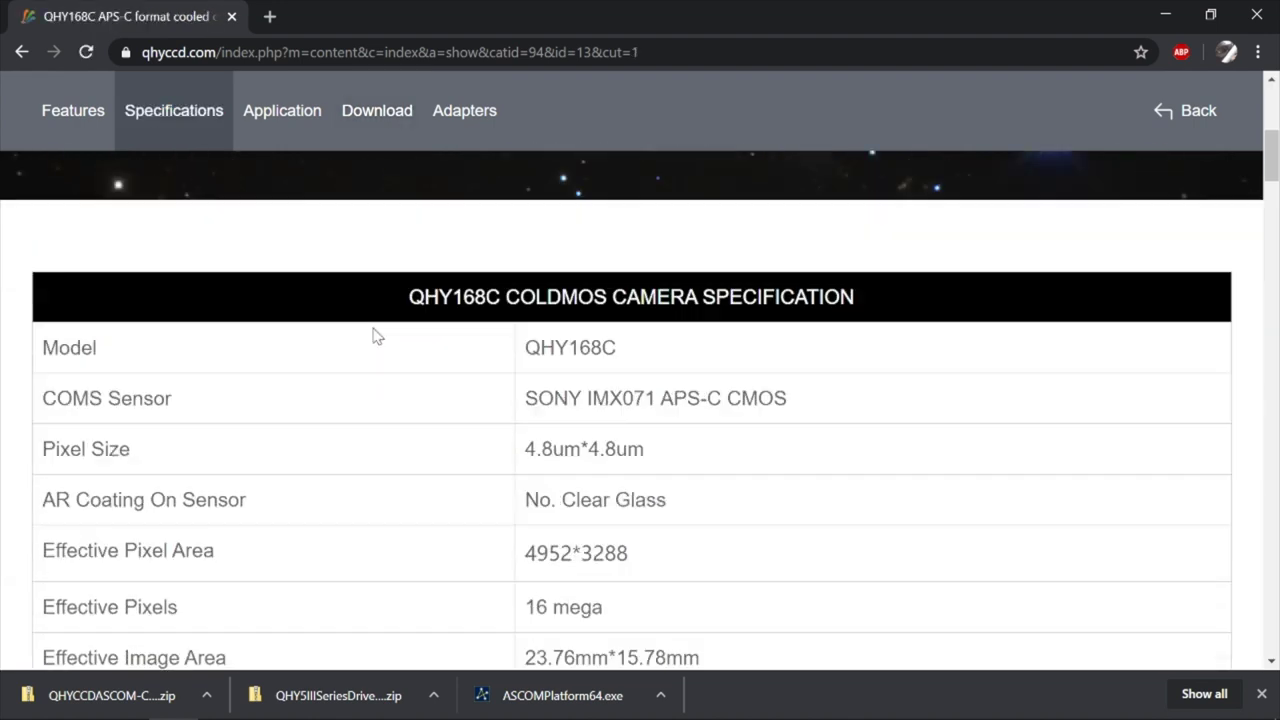
scroll(600, 533, down, 3)
scroll(600, 533, up, 1)
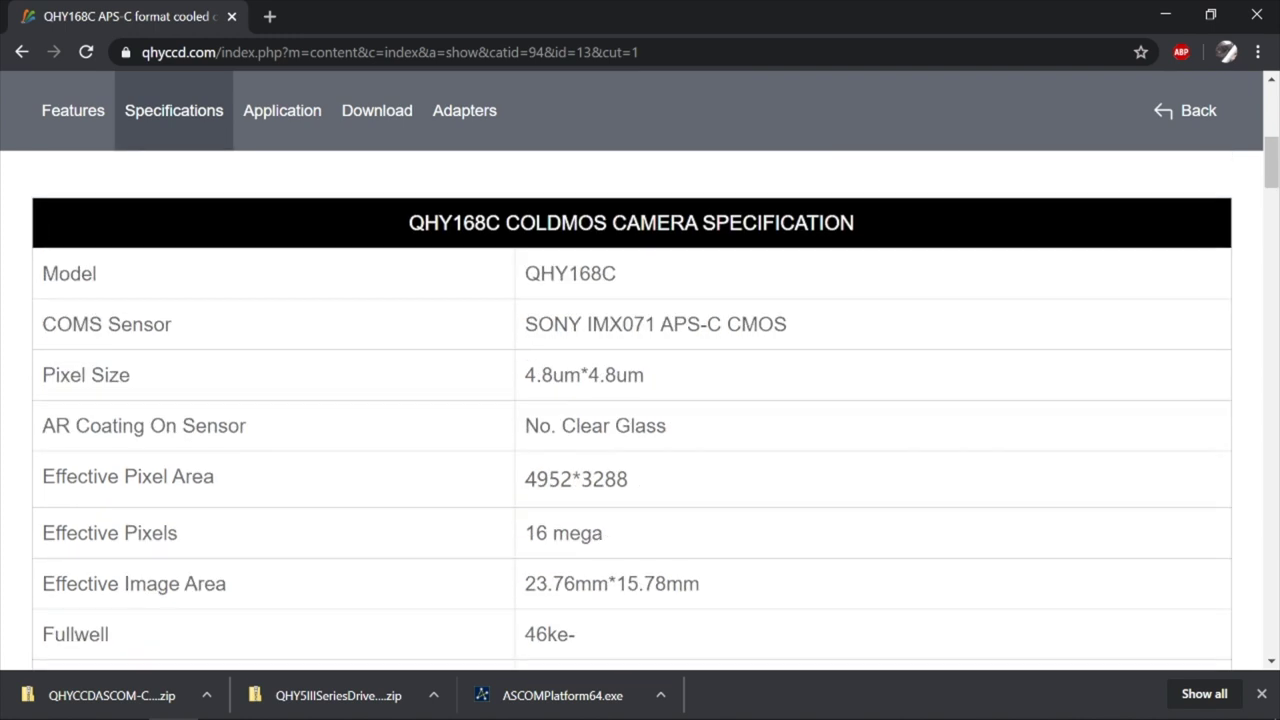
scroll(600, 533, down, 7)
scroll(600, 533, up, 1)
scroll(600, 533, down, 8)
scroll(603, 534, down, 7)
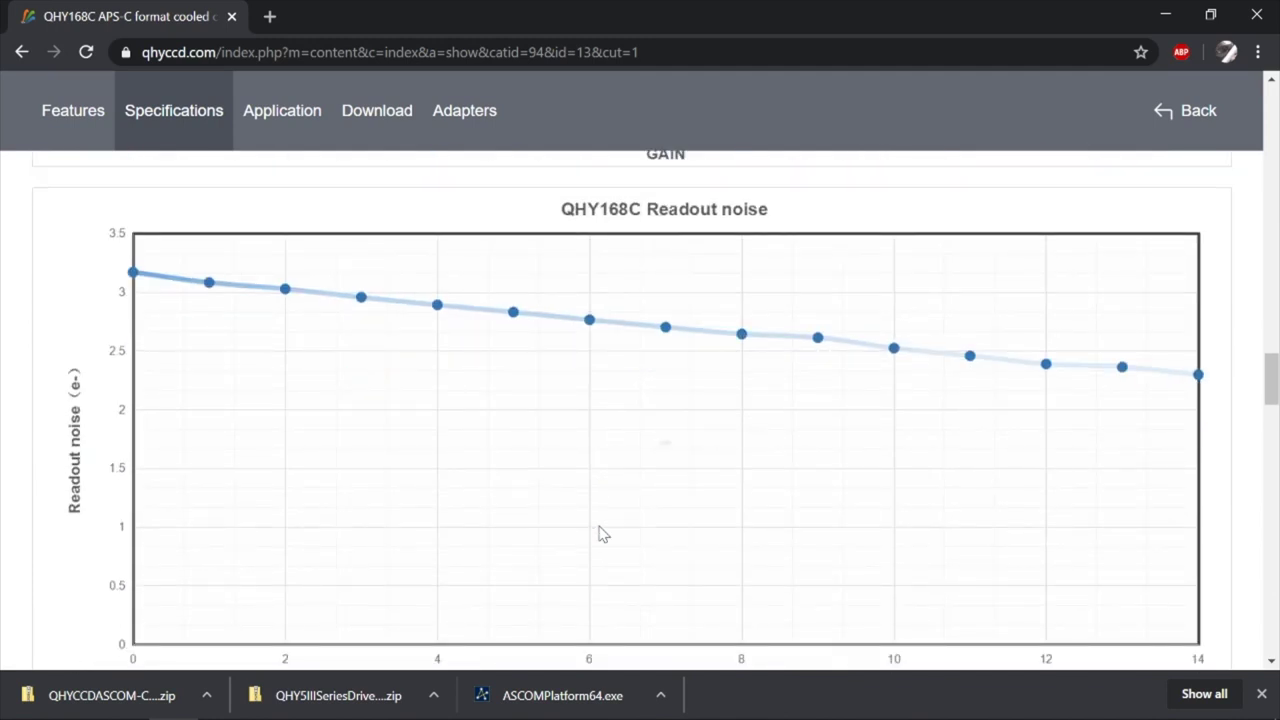
scroll(768, 513, down, 1)
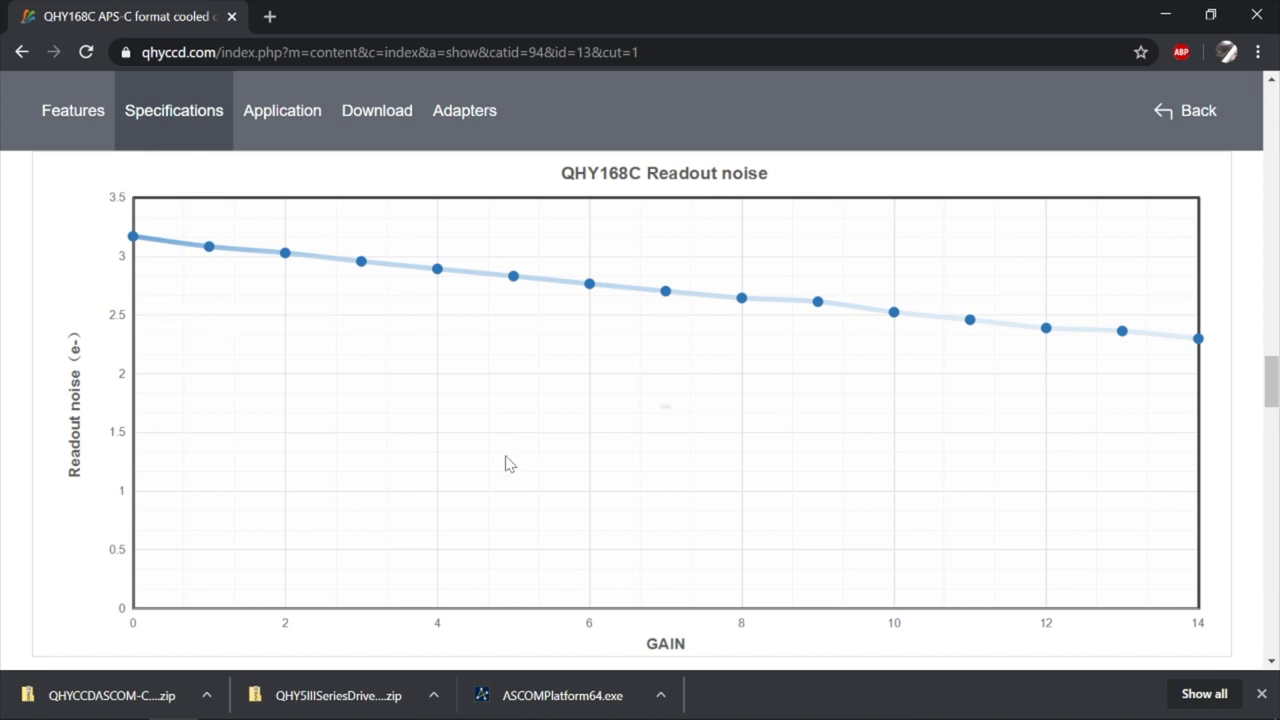
mouse_move(550, 715)
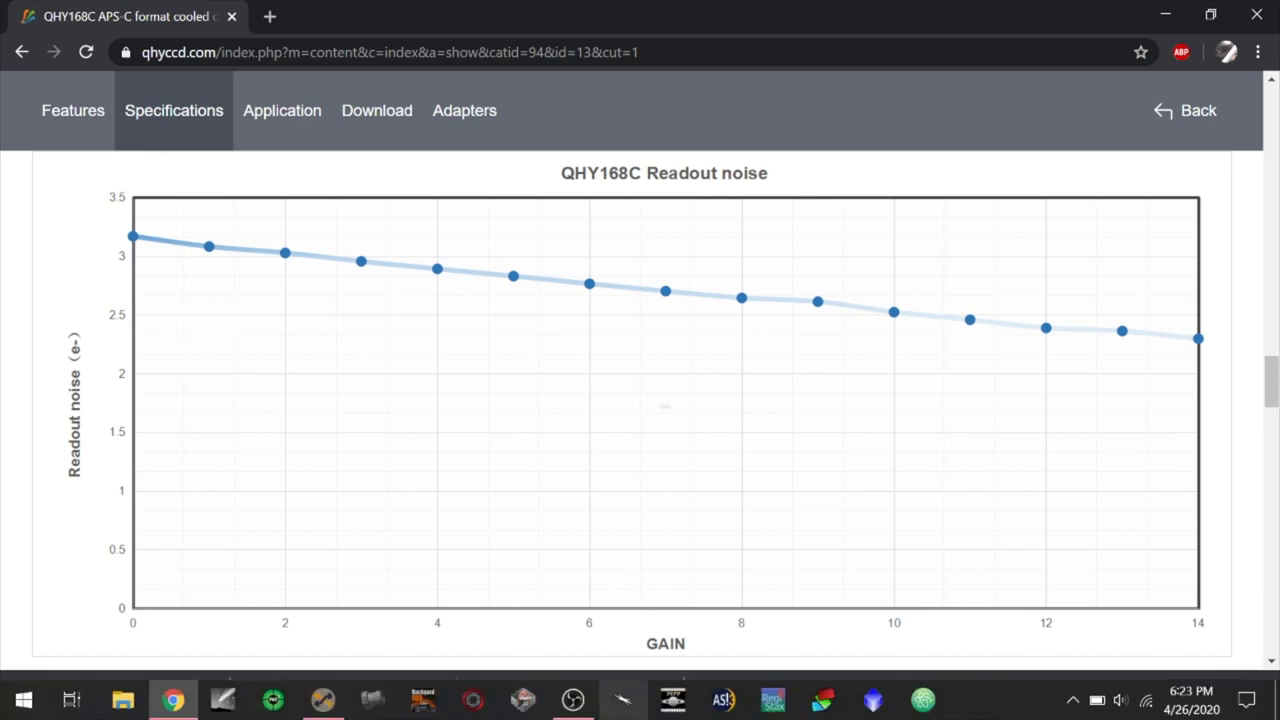
Enter 2.5 e- as the 168c -10c 464mm profile's readout noise
click(322, 700)
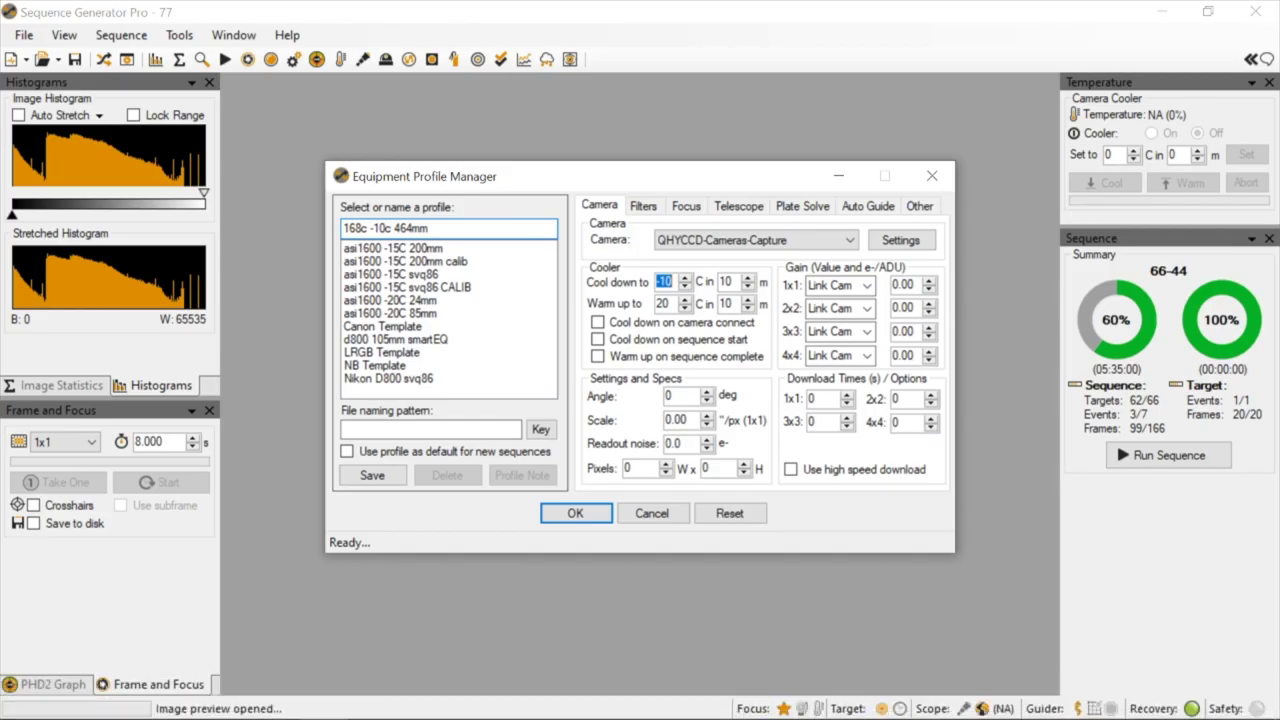
key(Tab)
key(Tab)
key(Tab)
key(Tab)
key(Tab)
key(Tab)
key(Tab)
key(Tab)
text(2)
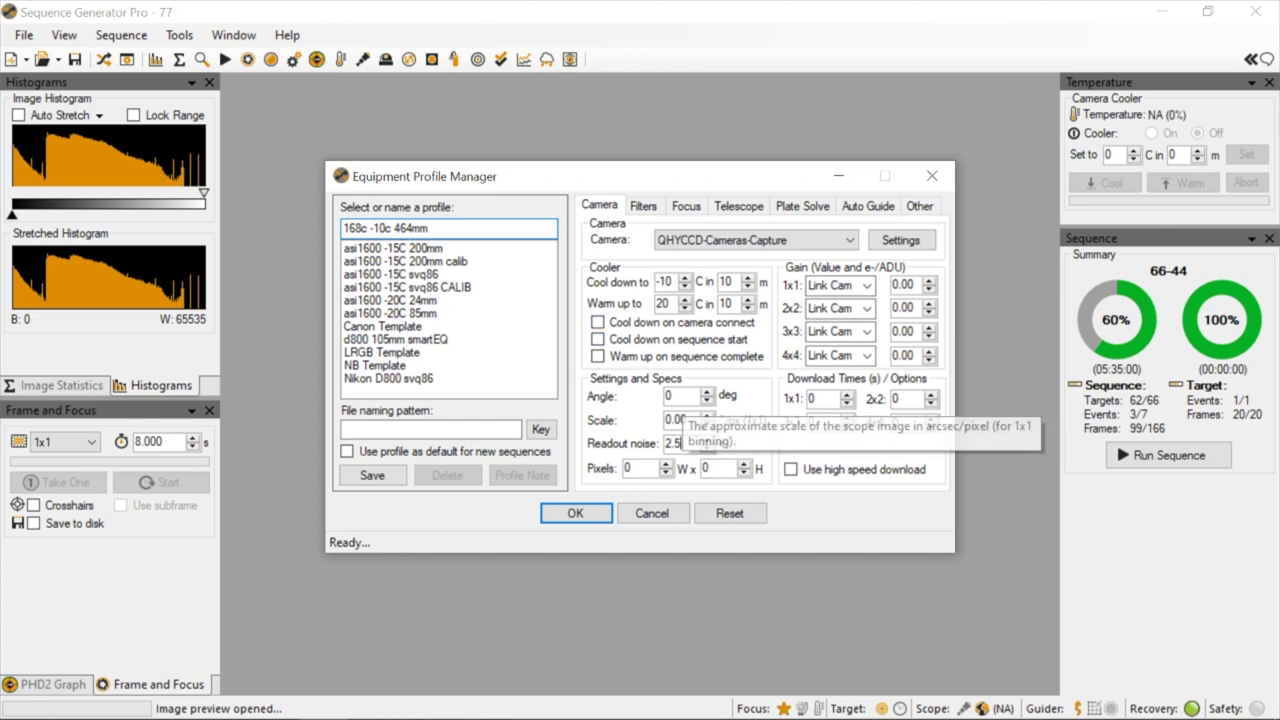
mouse_move(673, 712)
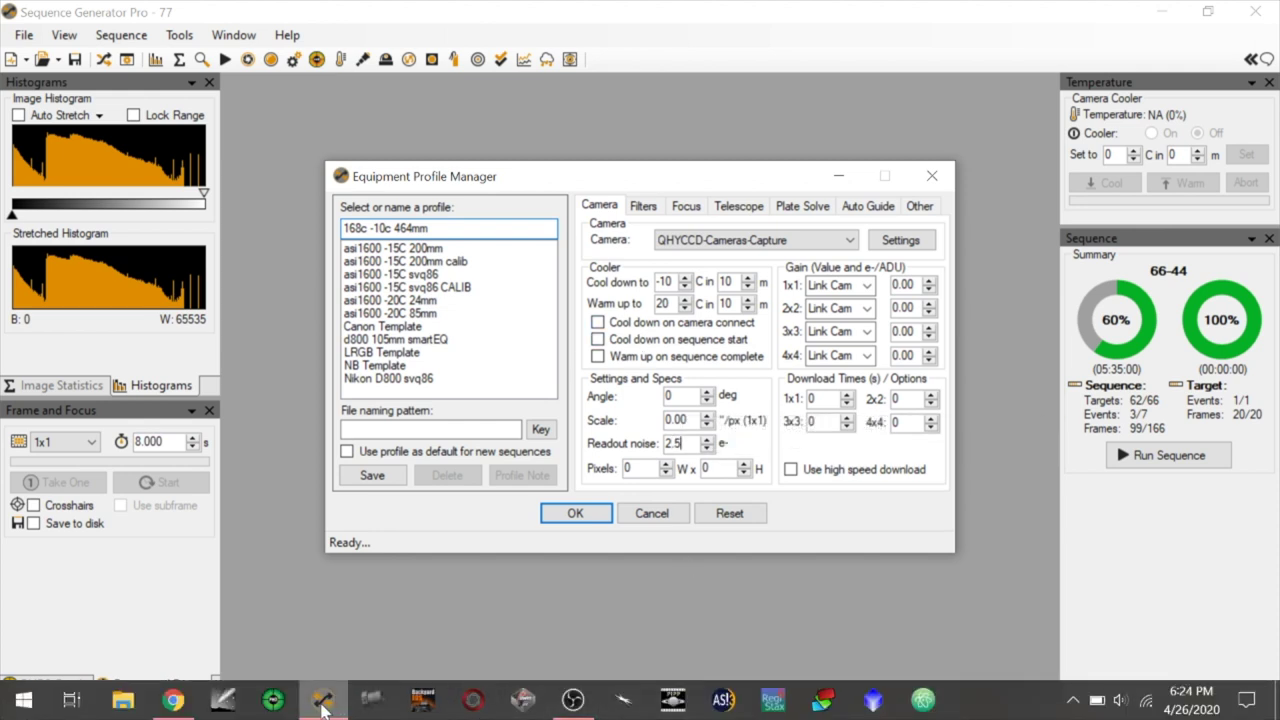
mouse_move(323, 707)
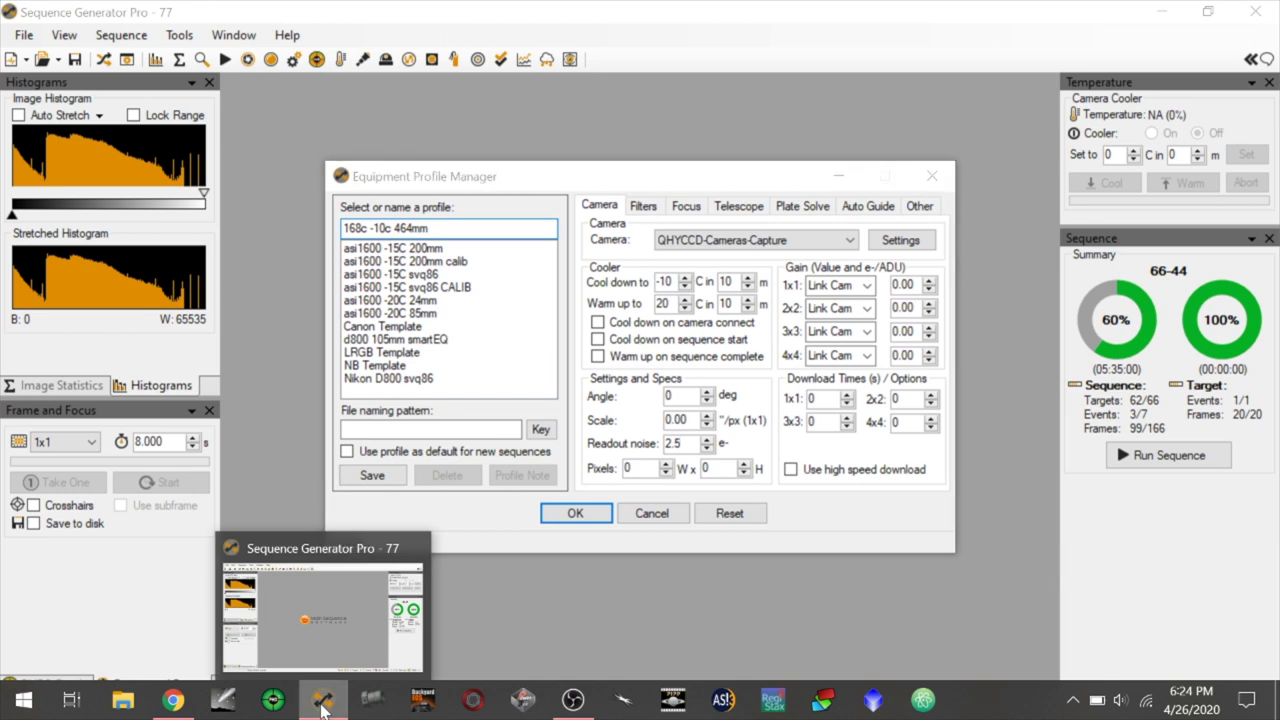
Open the pixel size calculator in Blackwater Skies Imaging Toolbox in a new tab
click(173, 700)
scroll(531, 386, down, 3)
scroll(533, 388, up, 15)
scroll(640, 405, up, 2)
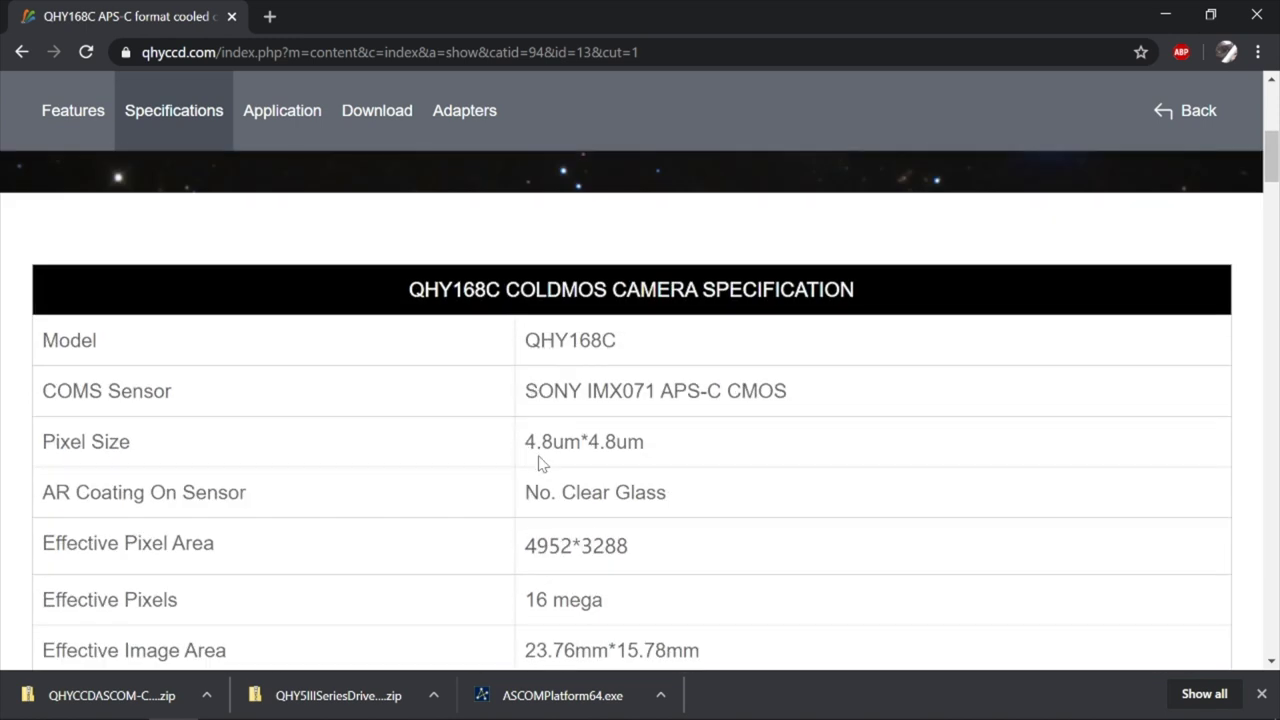
click(266, 16)
text(black)
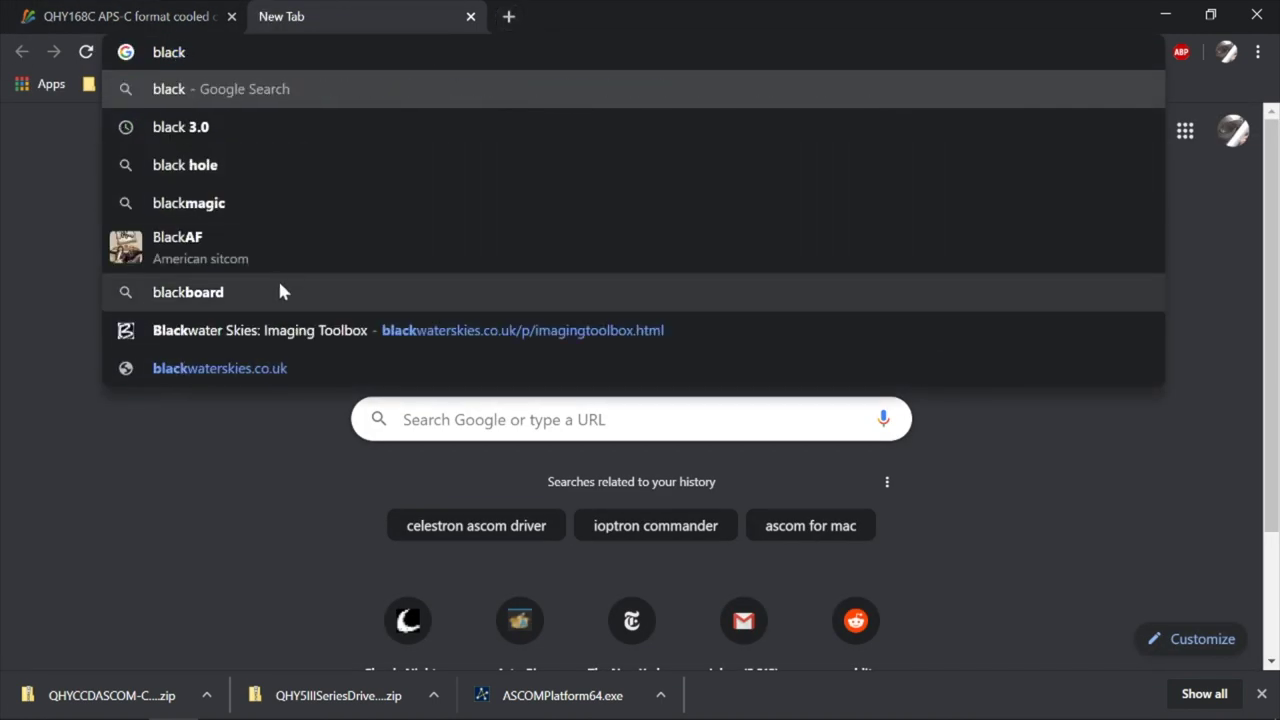
click(285, 328)
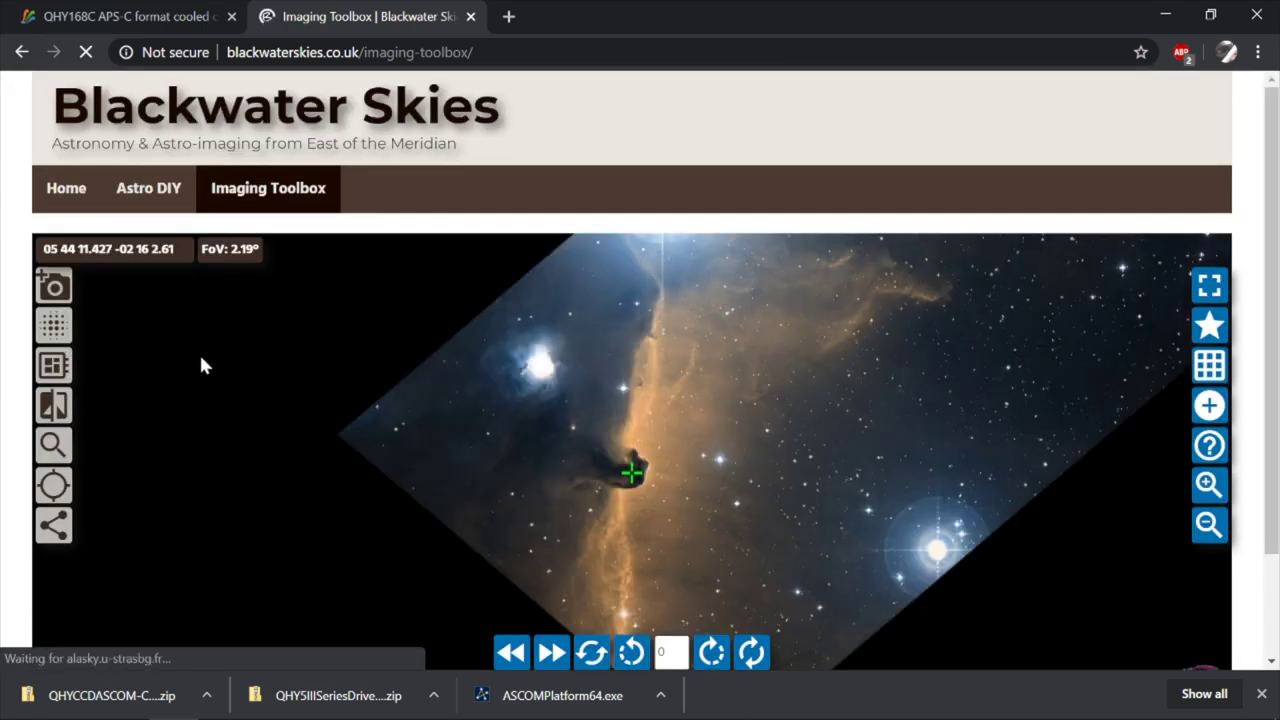
click(55, 290)
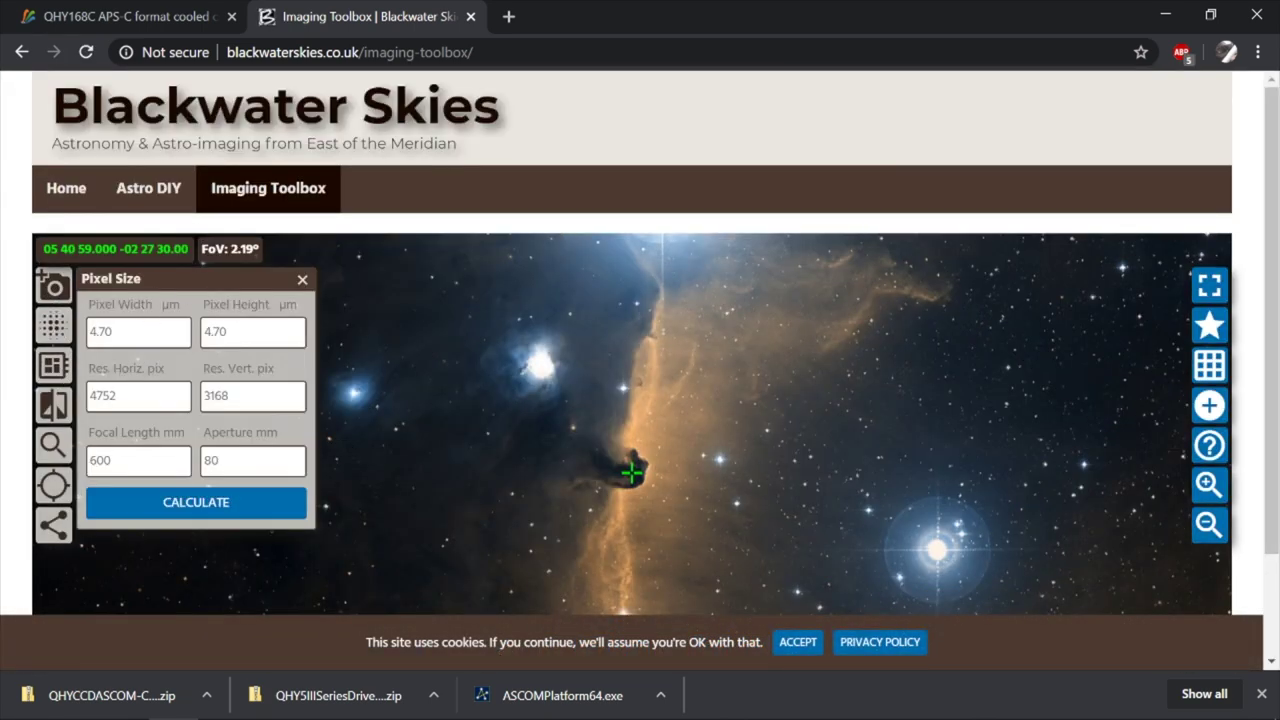
Enter 4.8 µm pixel size and 464 mm focal length in the calculator
click(140, 25)
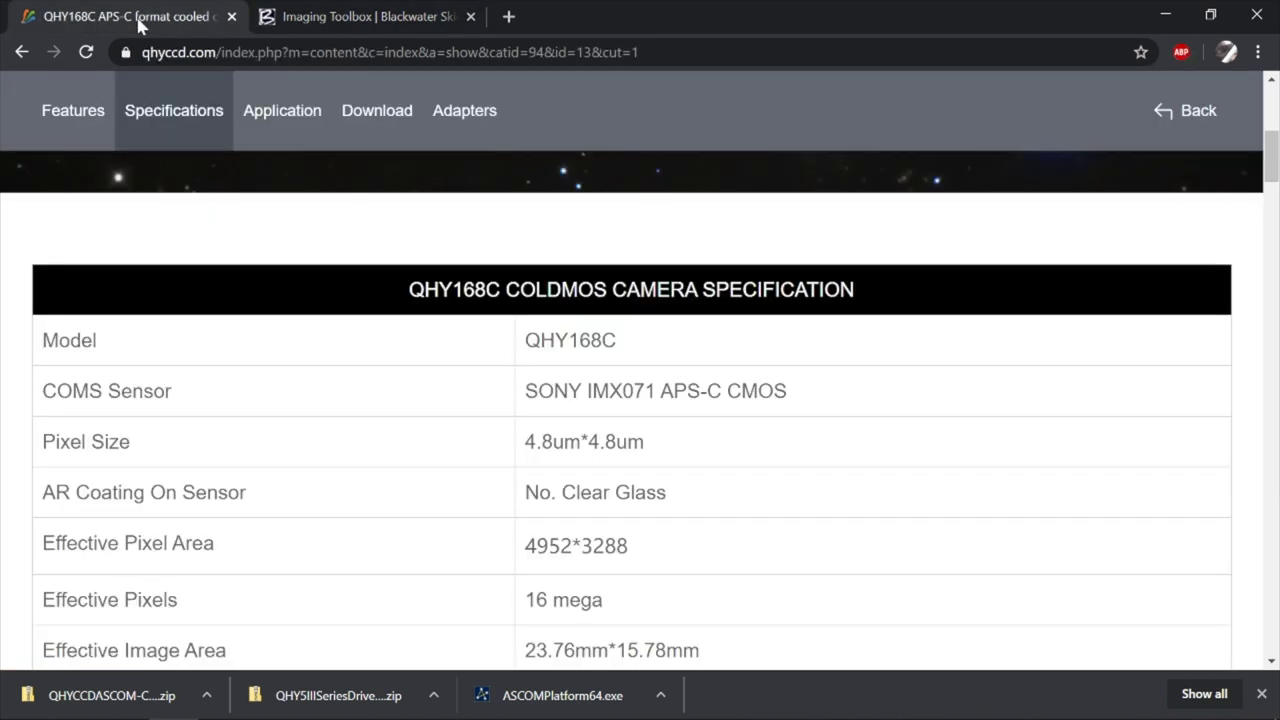
click(386, 22)
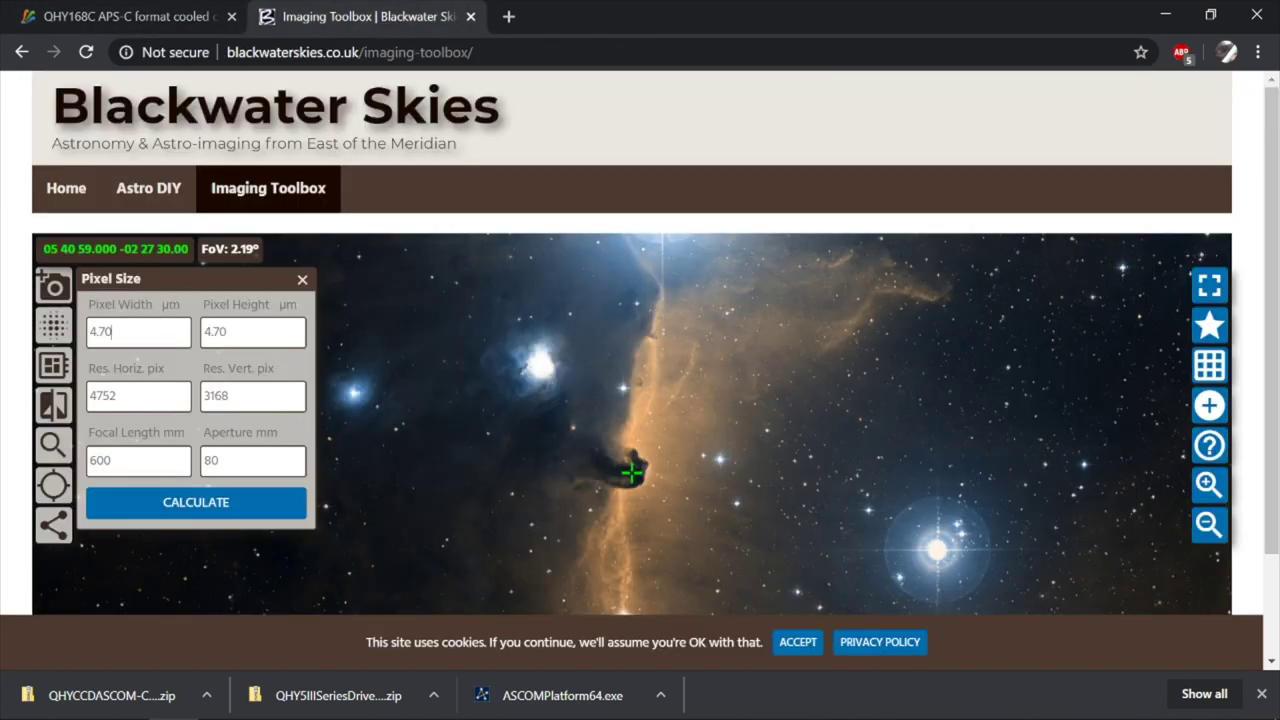
key(BackSpace)
key(BackSpace)
text(8)
double_click(110, 461)
text(46)
Enter the 4952×3288 resolution and 86 mm aperture from the QHY specs, then calculate the field of view
click(145, 22)
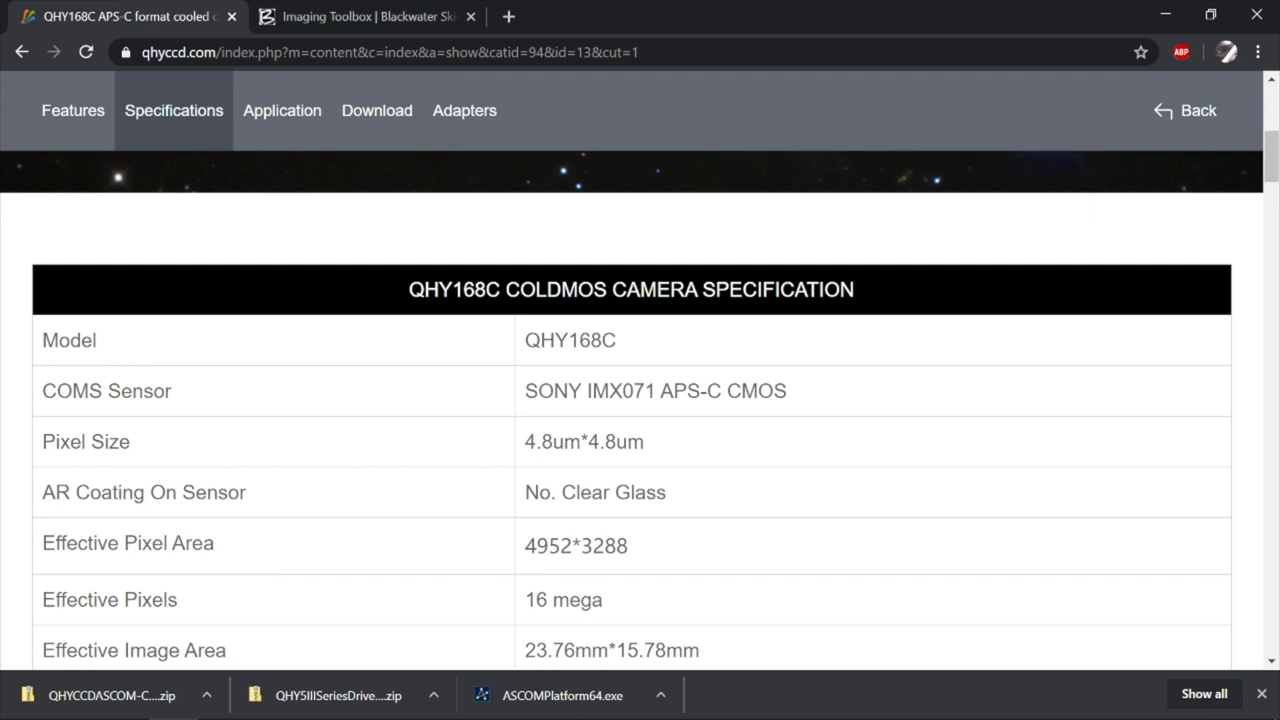
click(386, 16)
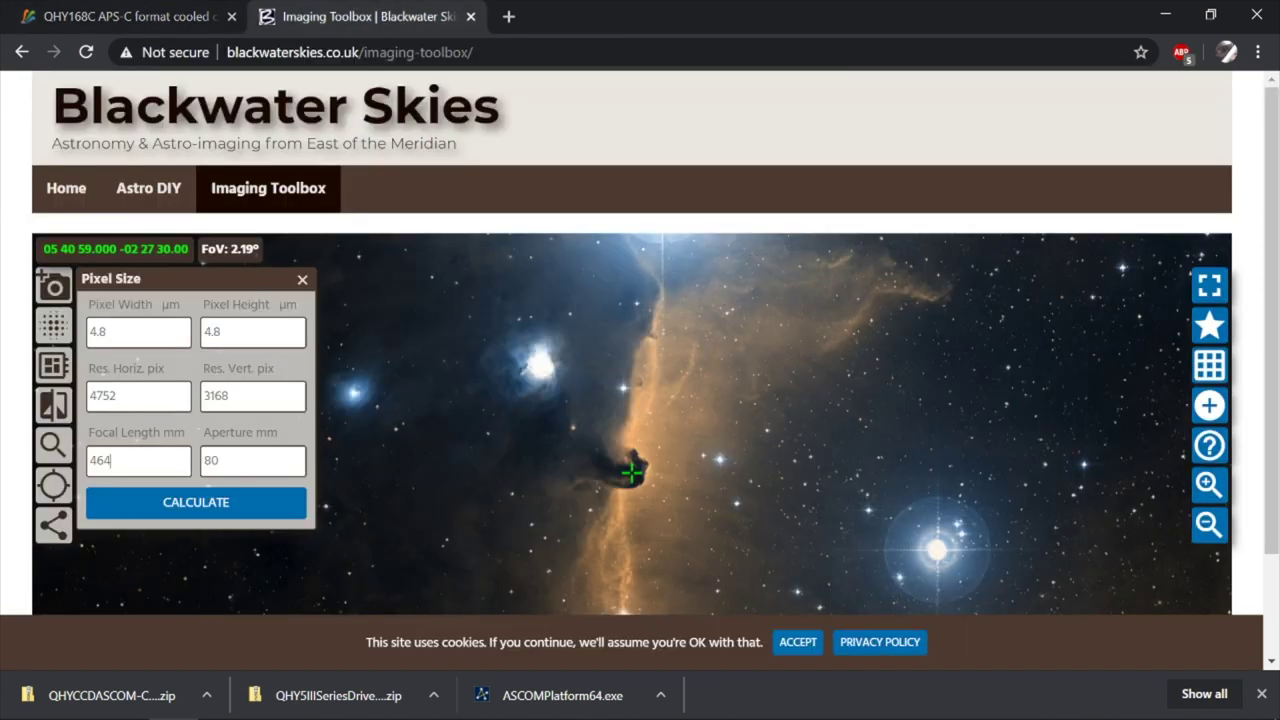
click(134, 17)
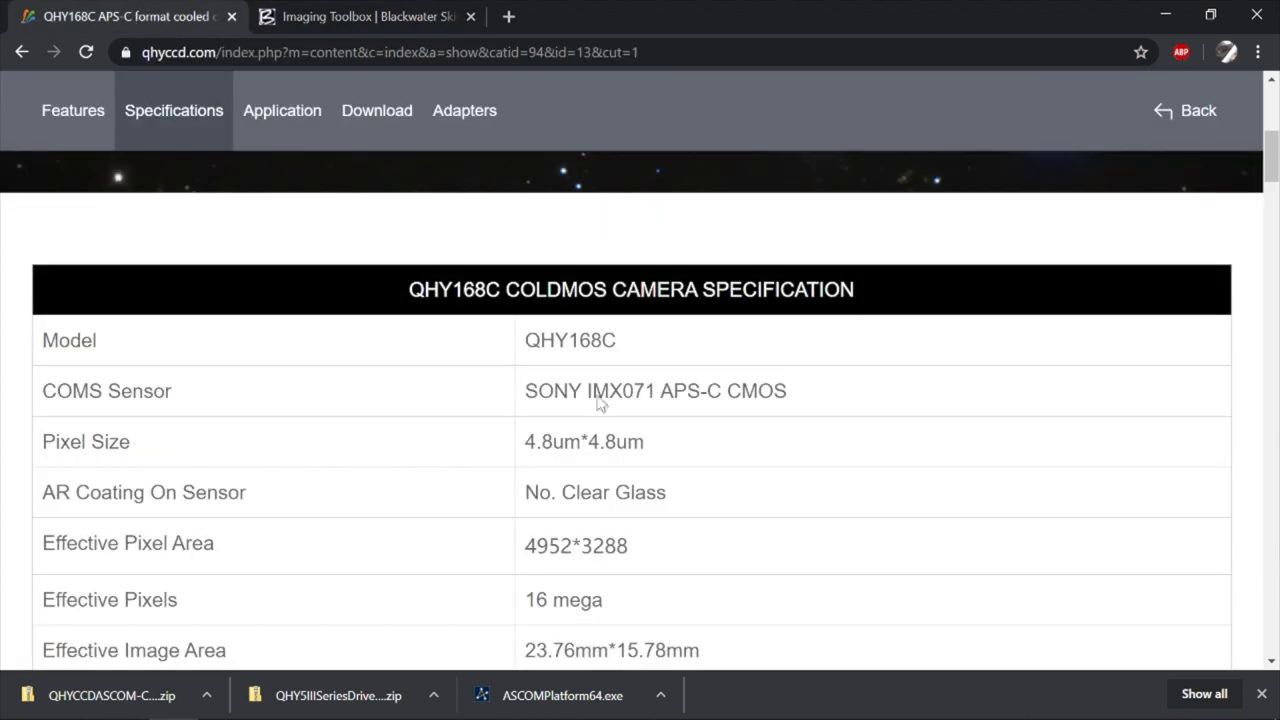
click(355, 18)
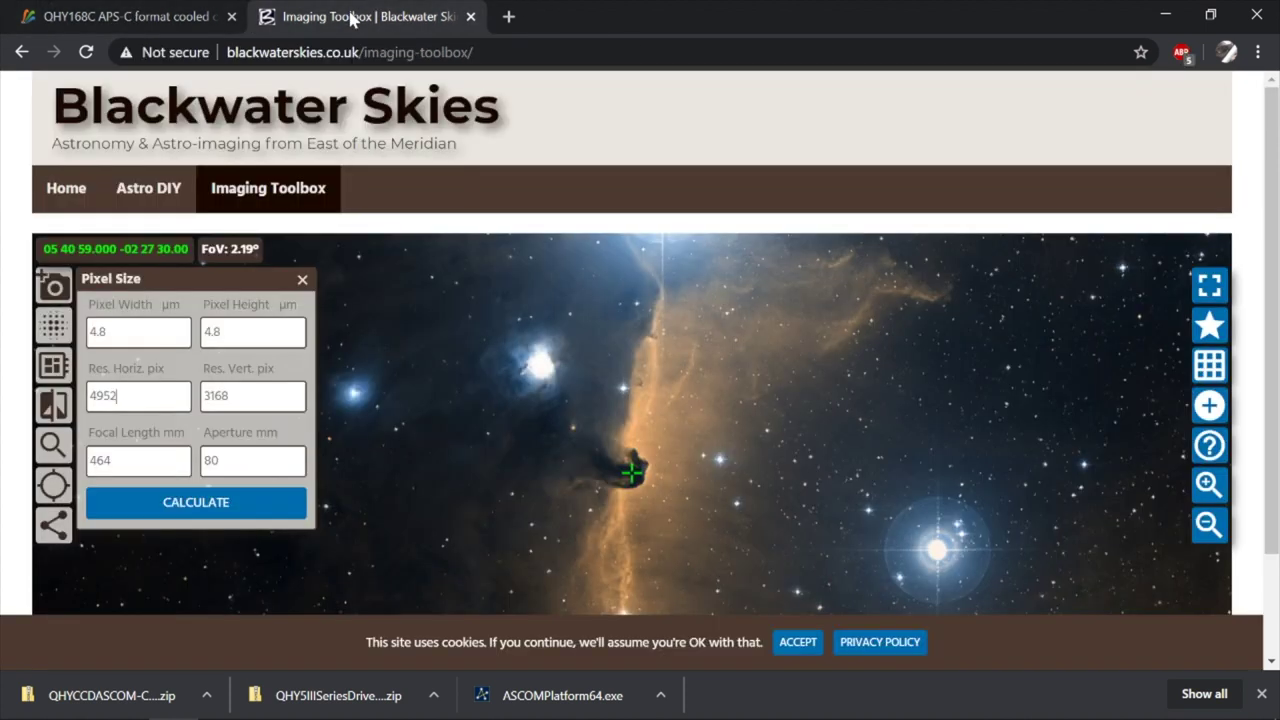
key(shift+Tab)
text(3288)
key(Tab)
key(Tab)
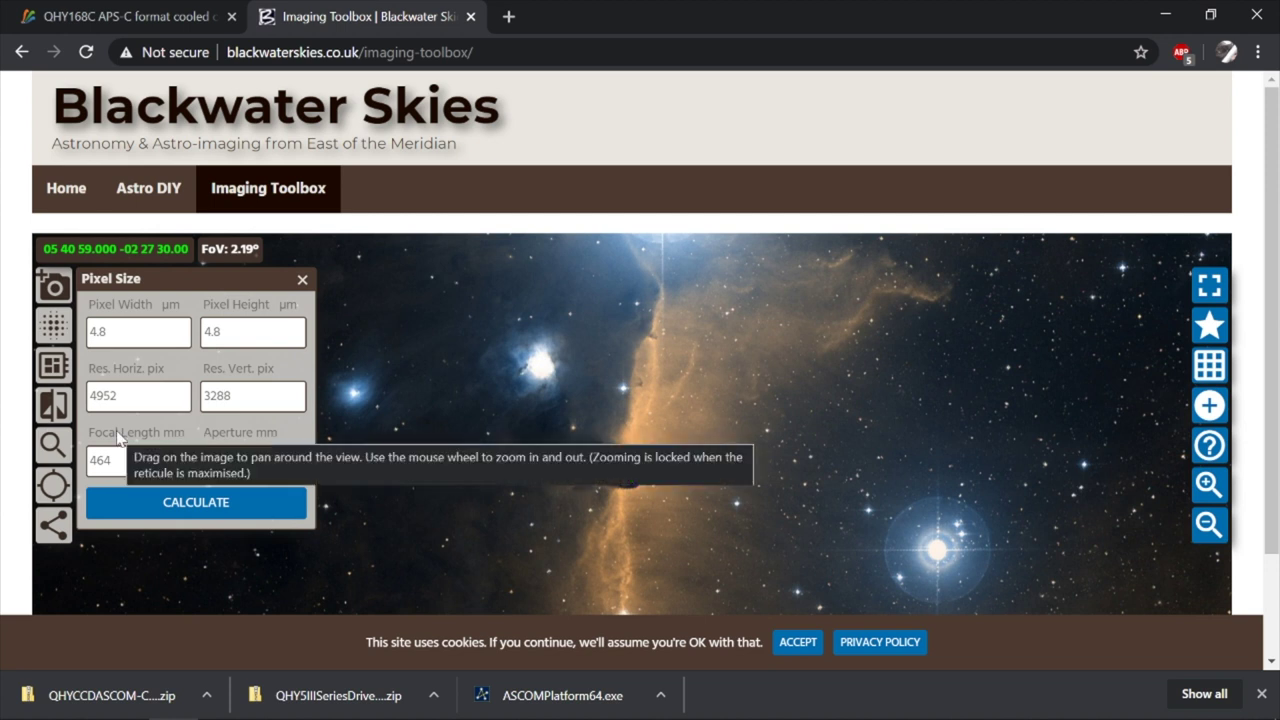
text(86)
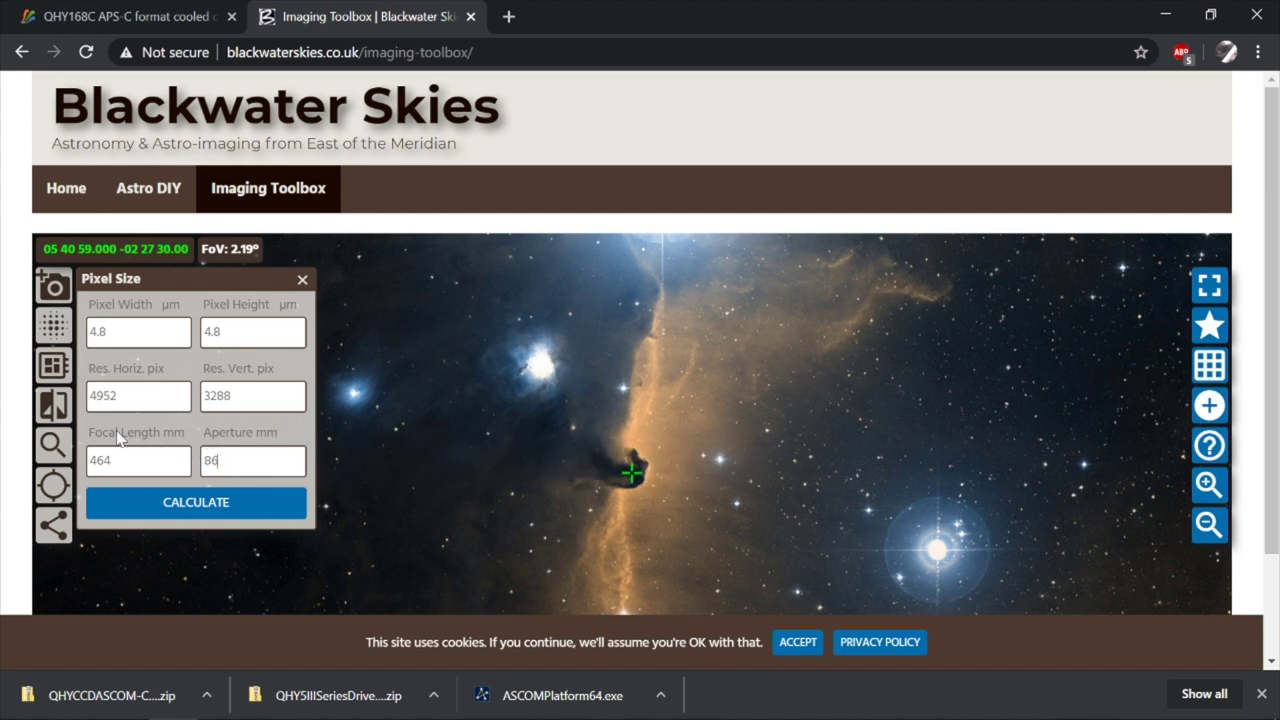
click(210, 510)
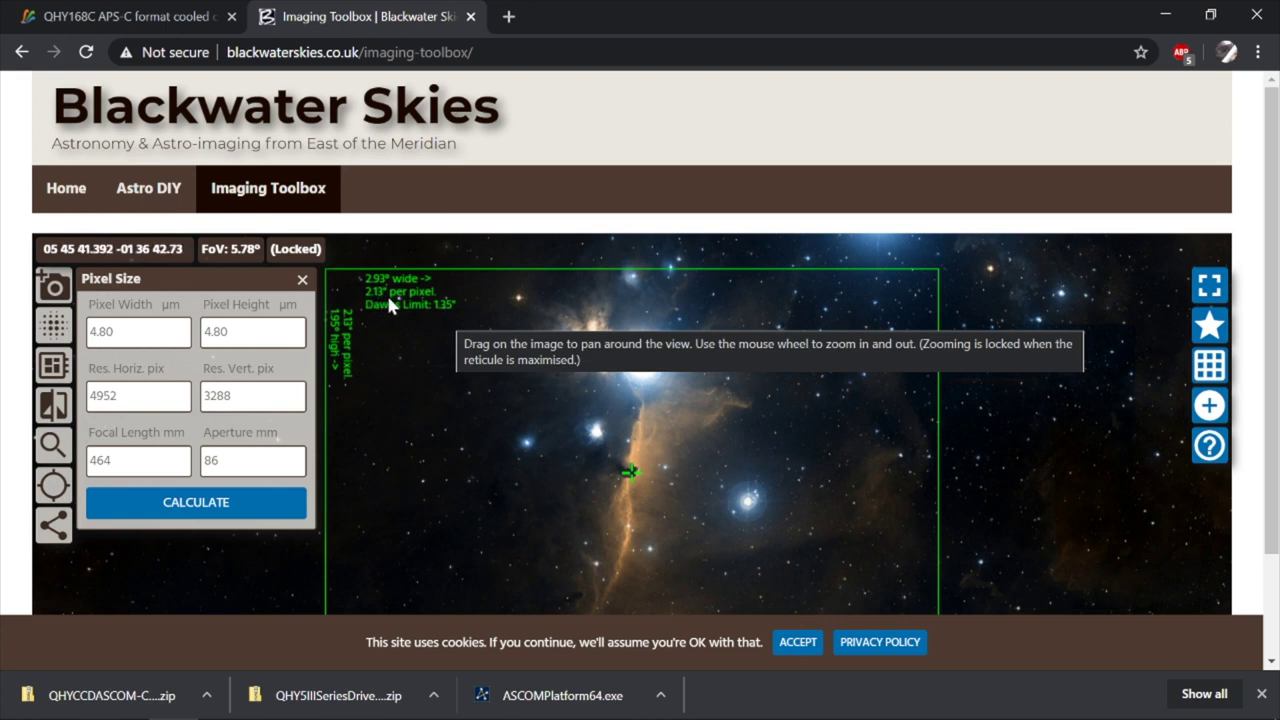
mouse_move(520, 712)
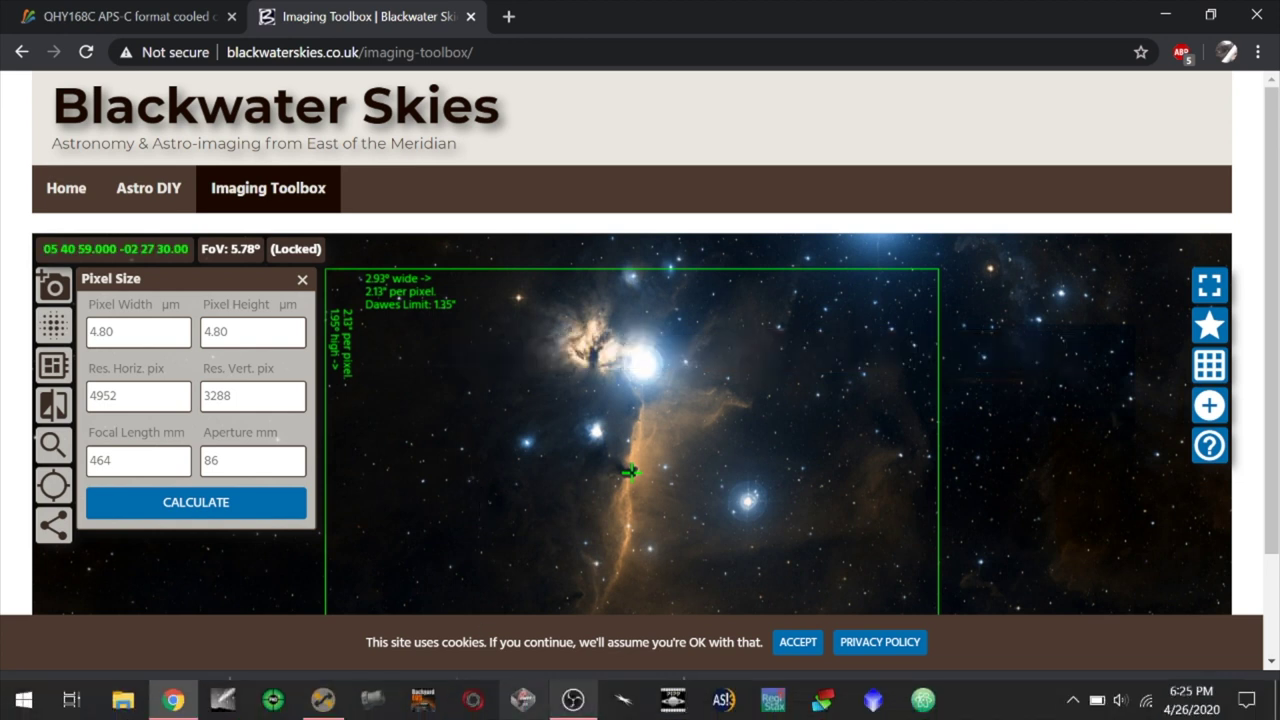
Enter 2.13 arcsec per pixel as the profile's image scale
click(323, 700)
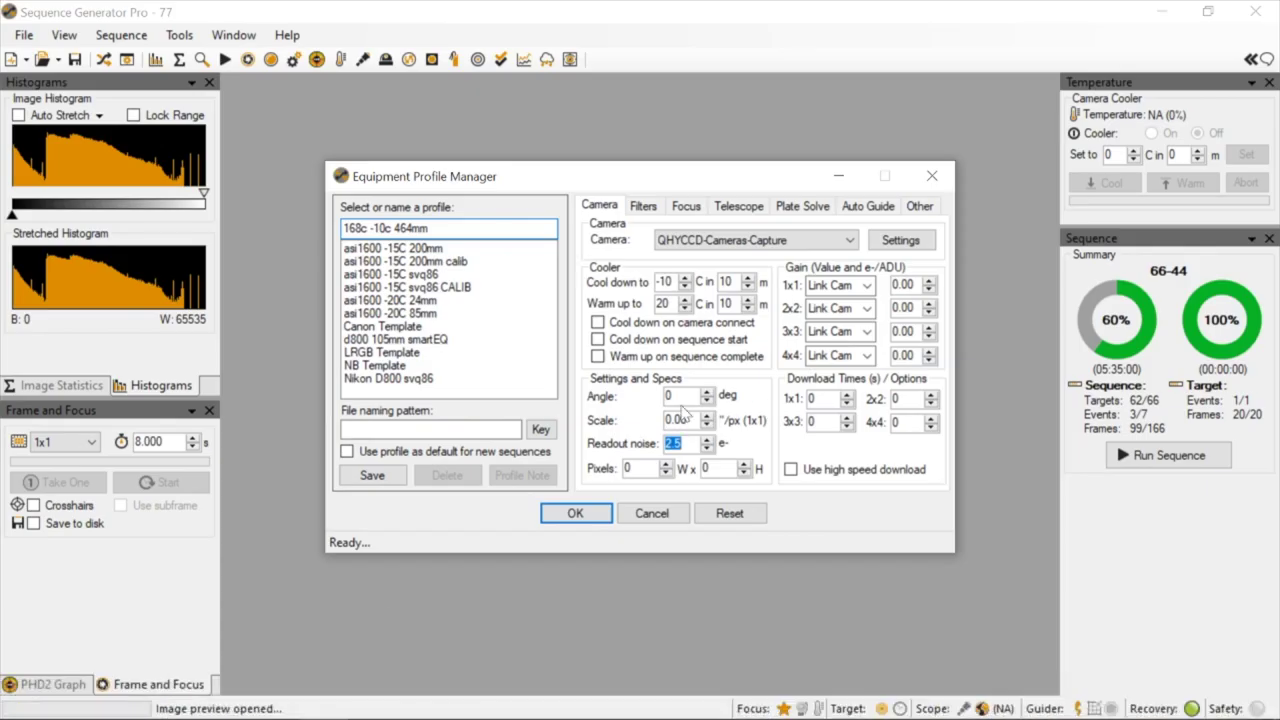
key(shift+Tab)
text(2)
Enable cooling on camera connect, save the 168c -10c 464mm profile, then inspect the asi1600 -15C svq86 profile
click(597, 323)
click(385, 479)
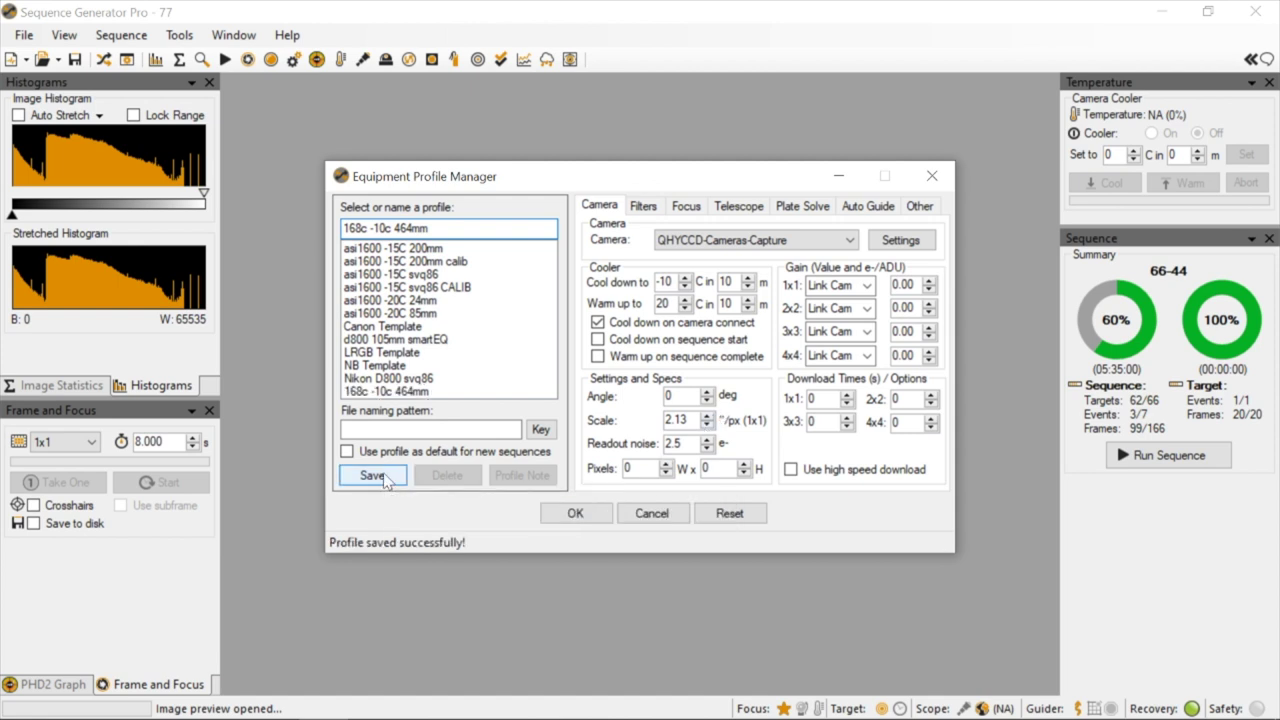
click(400, 391)
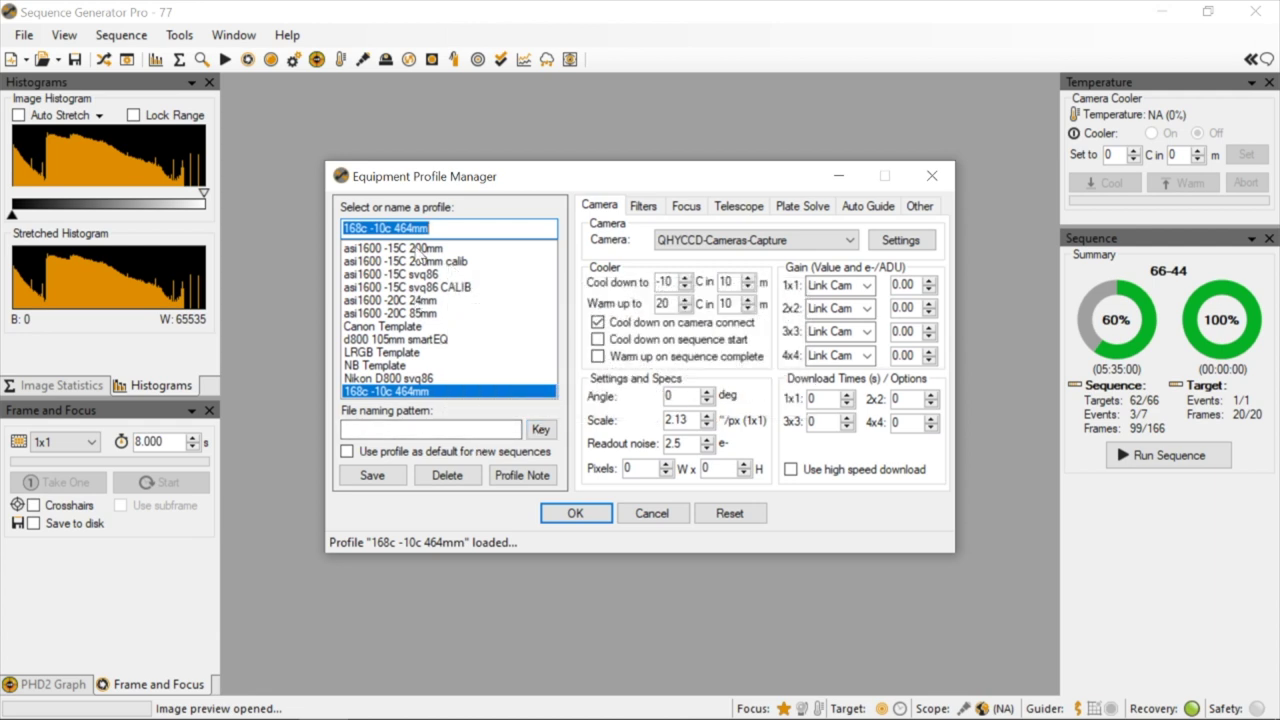
click(418, 275)
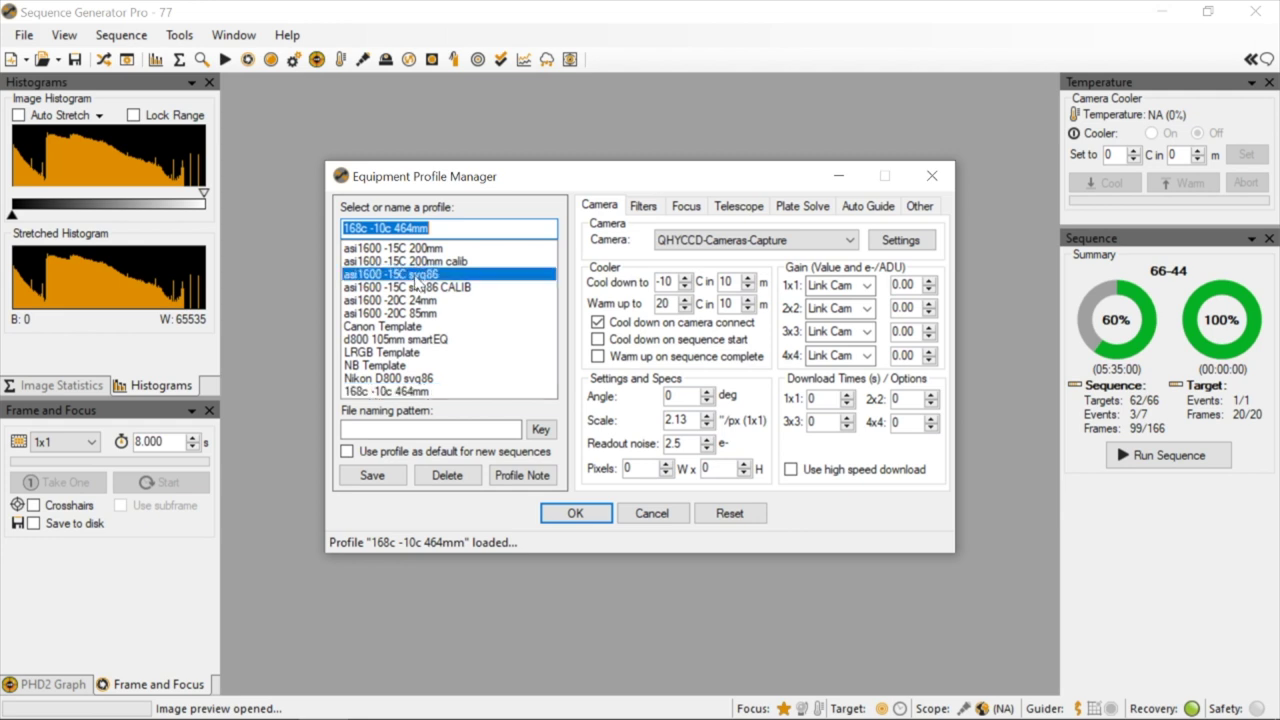
drag(472, 429, 498, 429)
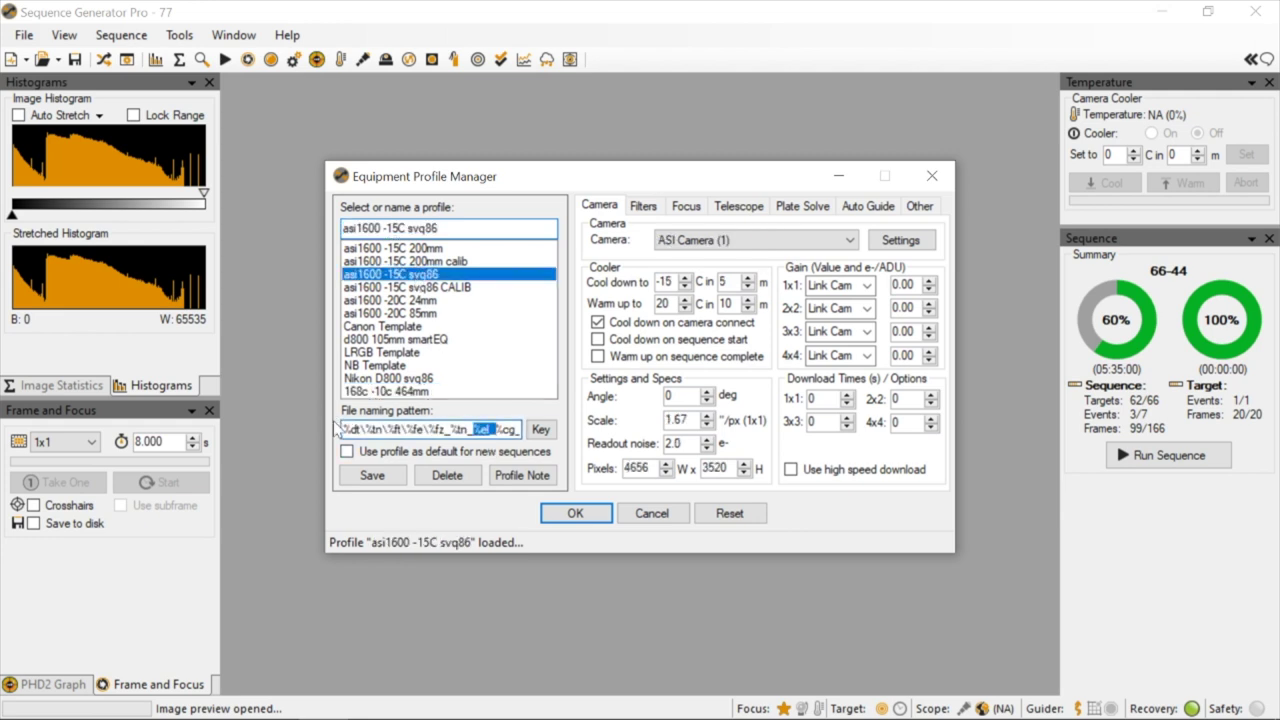
Reselect the 168c -10c 464mm profile and review the list of file naming tokens
click(385, 391)
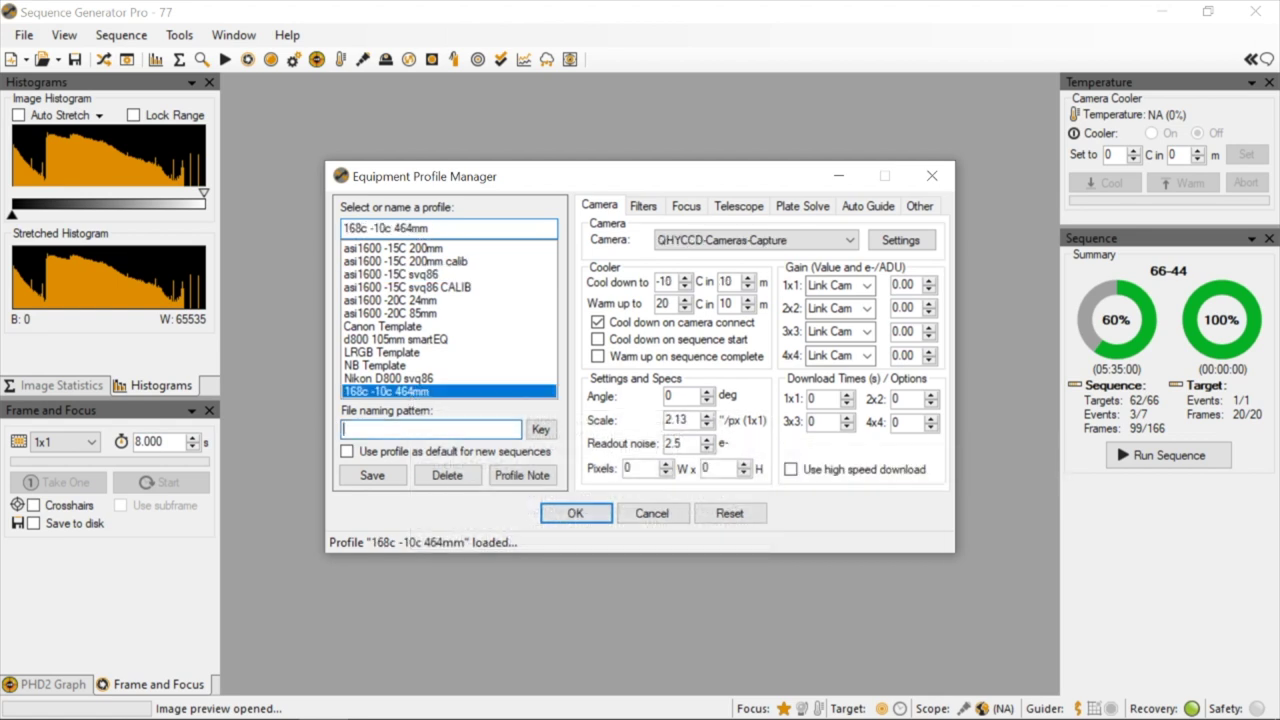
click(540, 429)
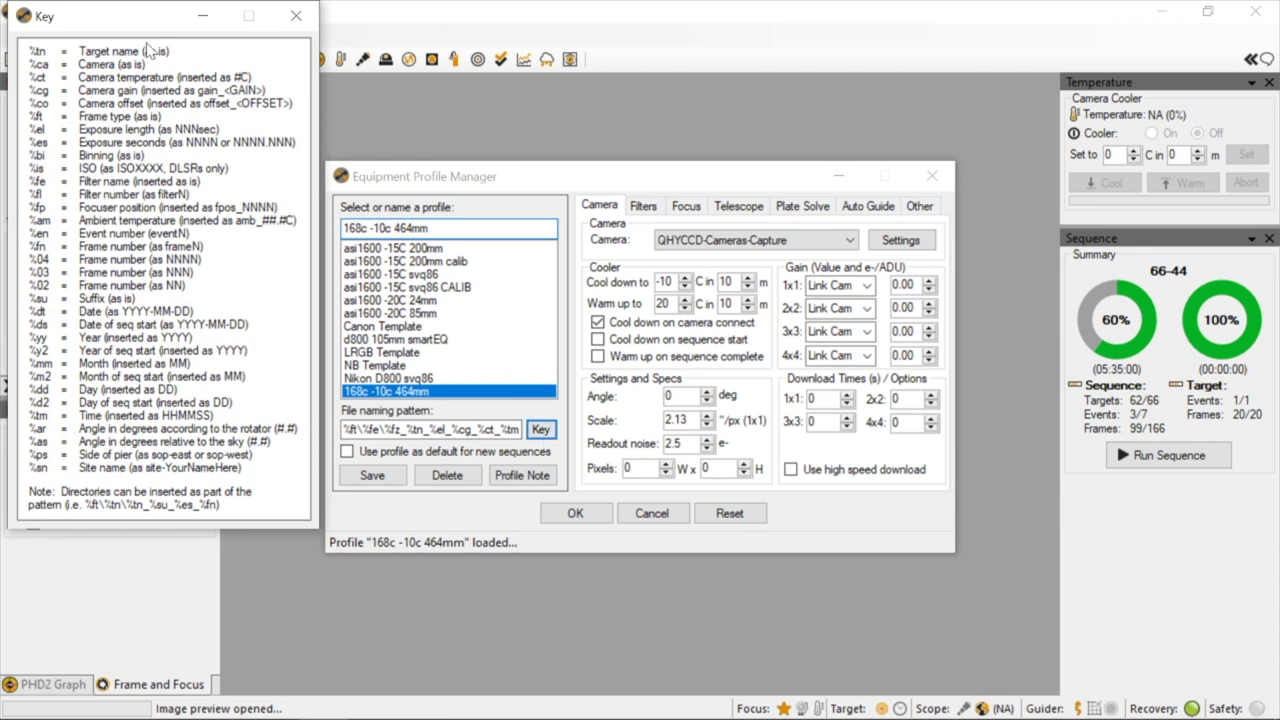
drag(121, 14, 668, 122)
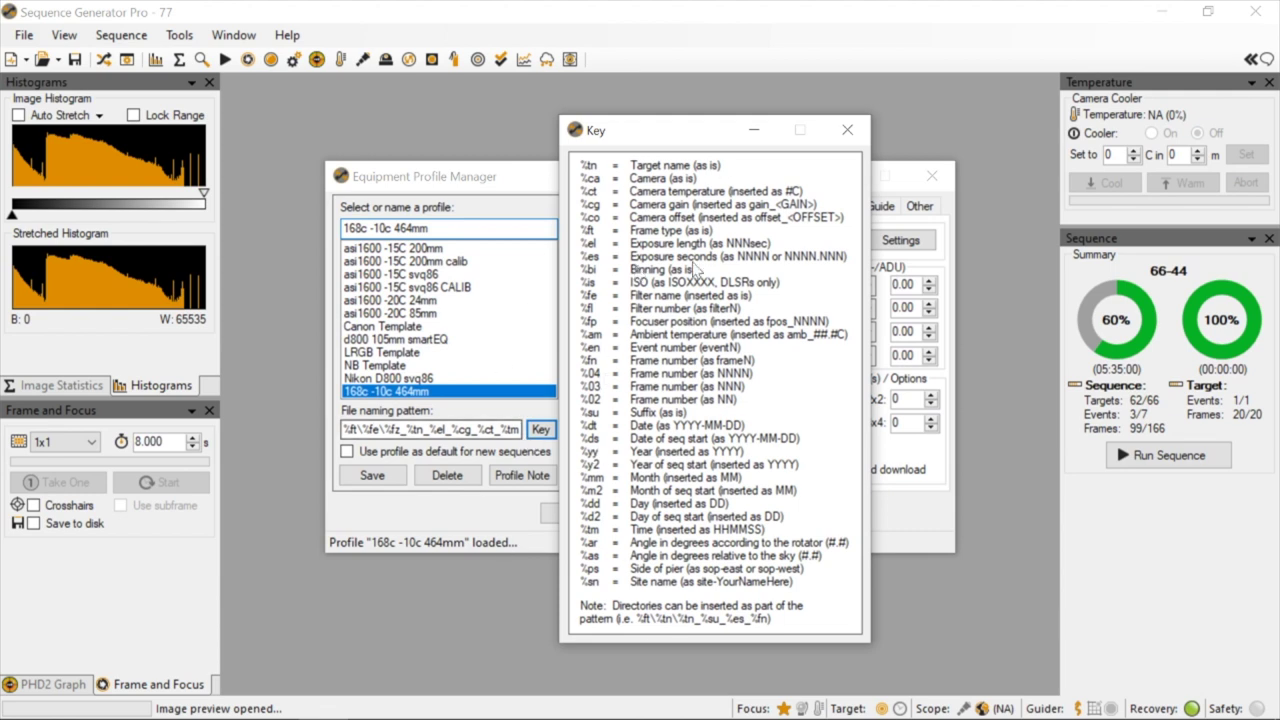
click(849, 132)
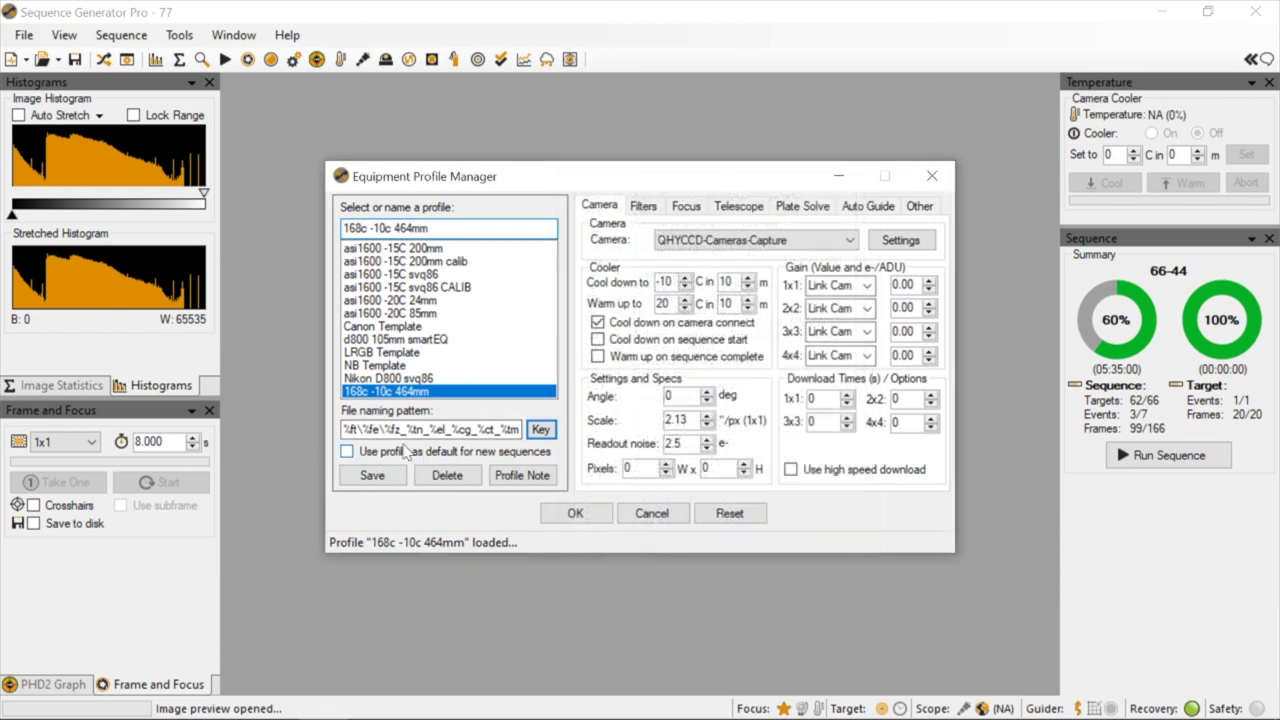
Set the naming pattern starting %dt\%tn\%ft\%fe\%fz_%tn_%el_%cg and save the profile
click(378, 429)
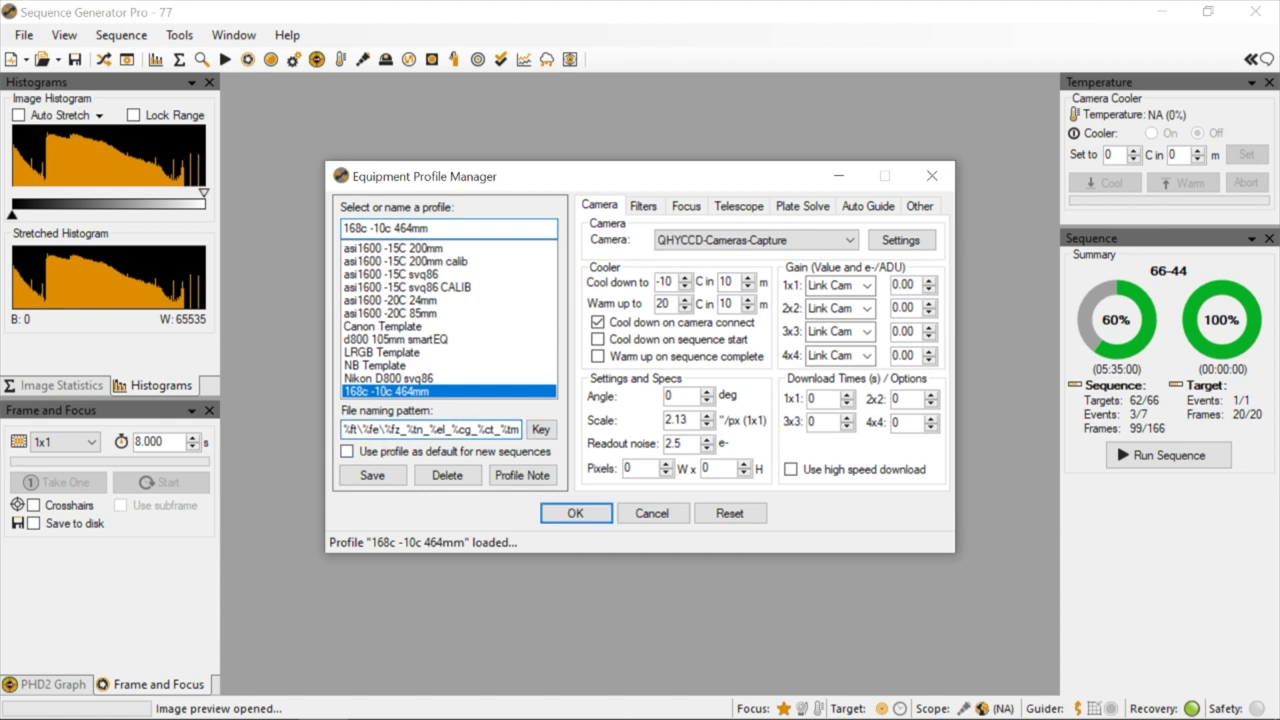
key(Left)
key(Left)
key(Left)
key(Left)
key(Left)
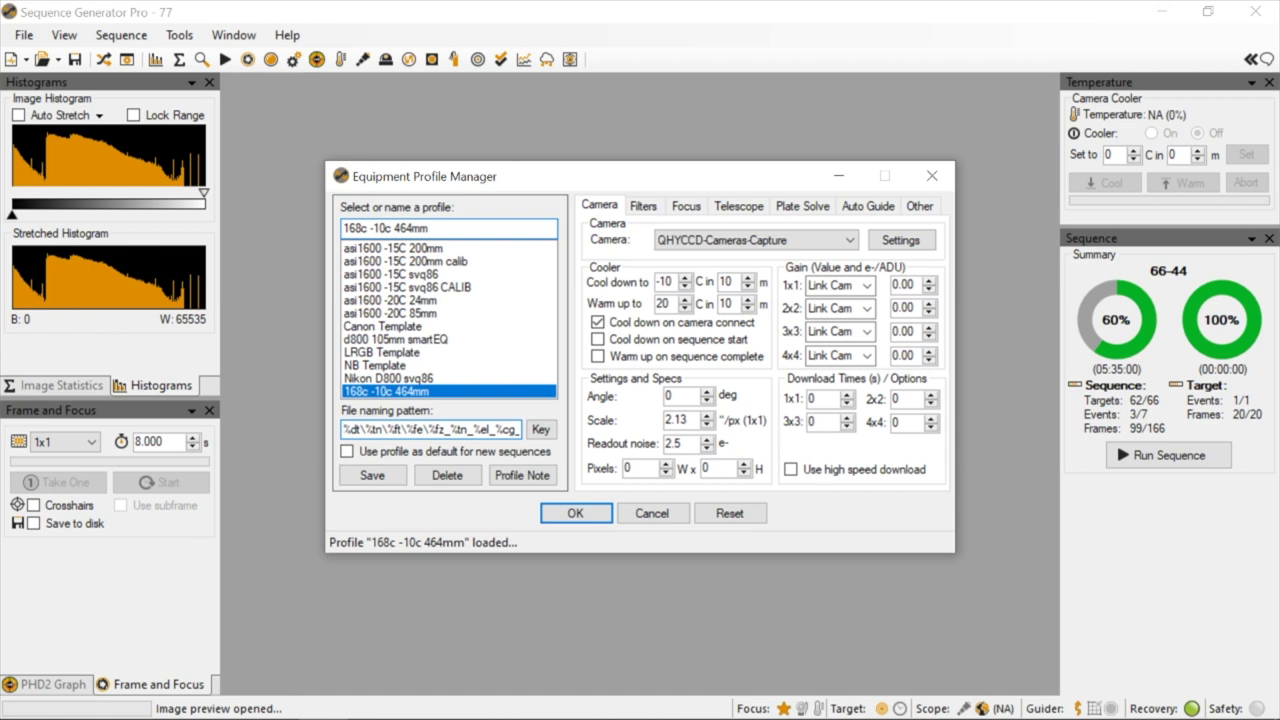
click(386, 476)
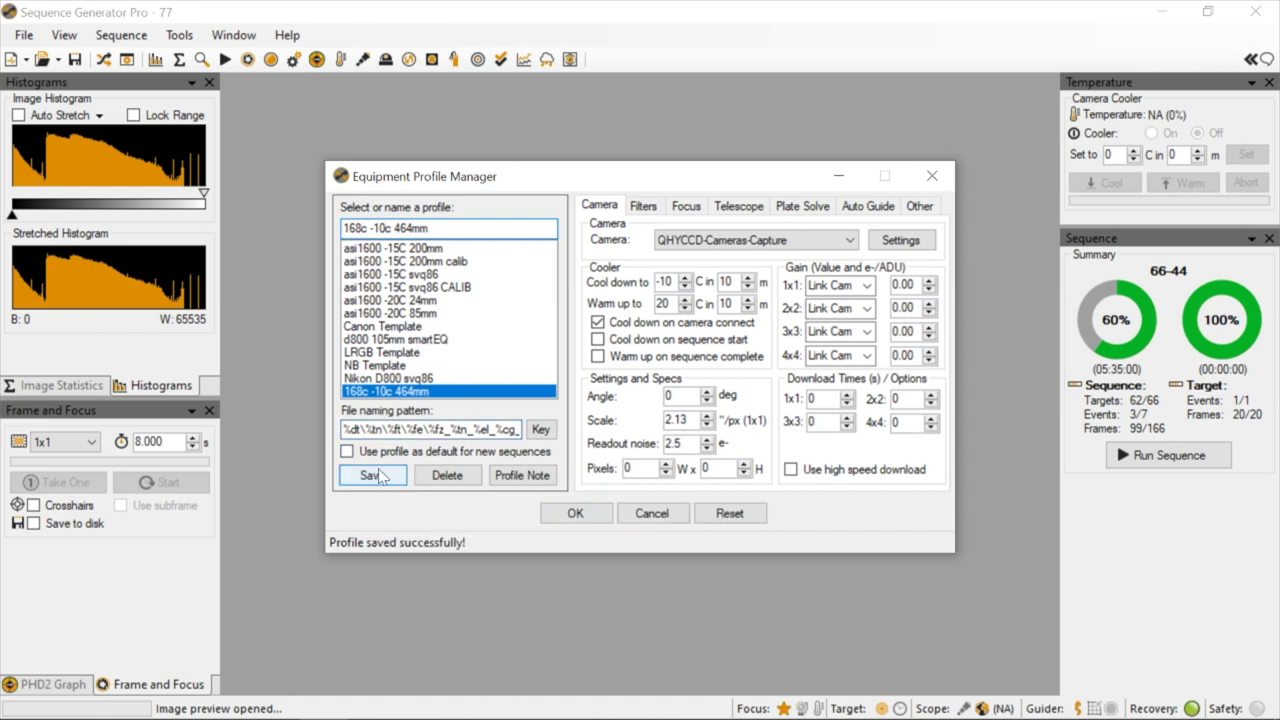
click(587, 515)
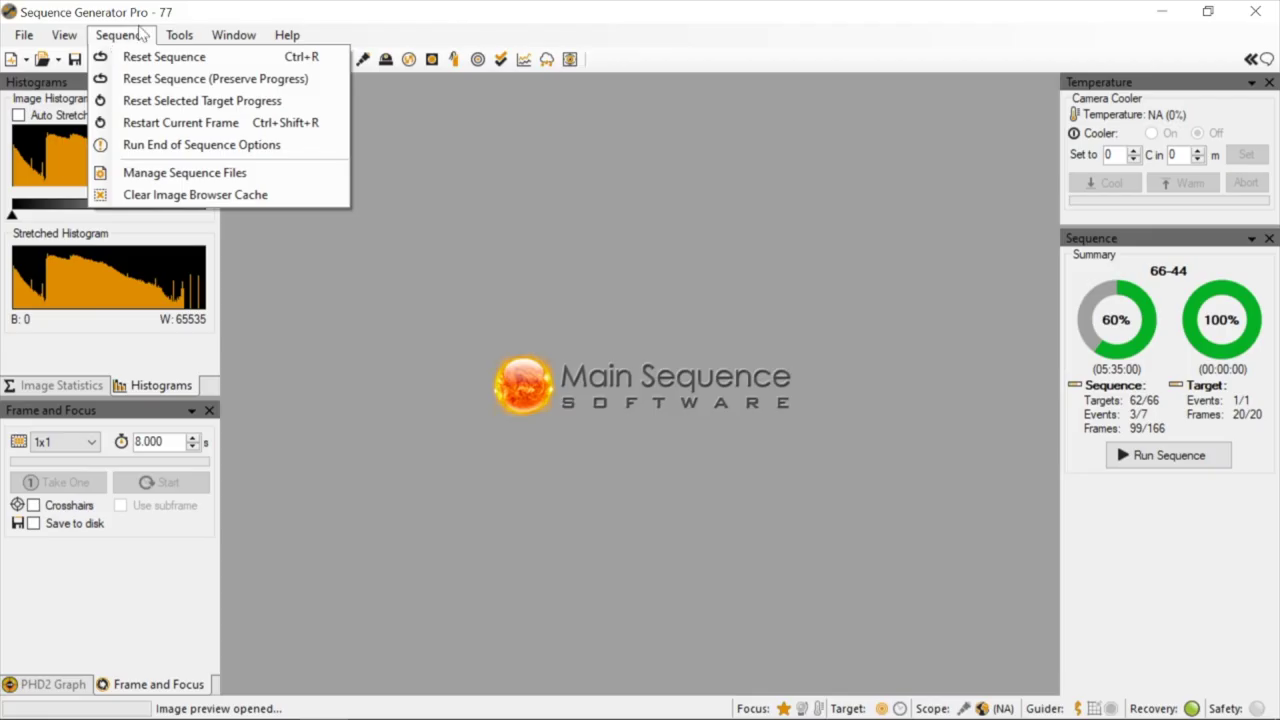
click(195, 57)
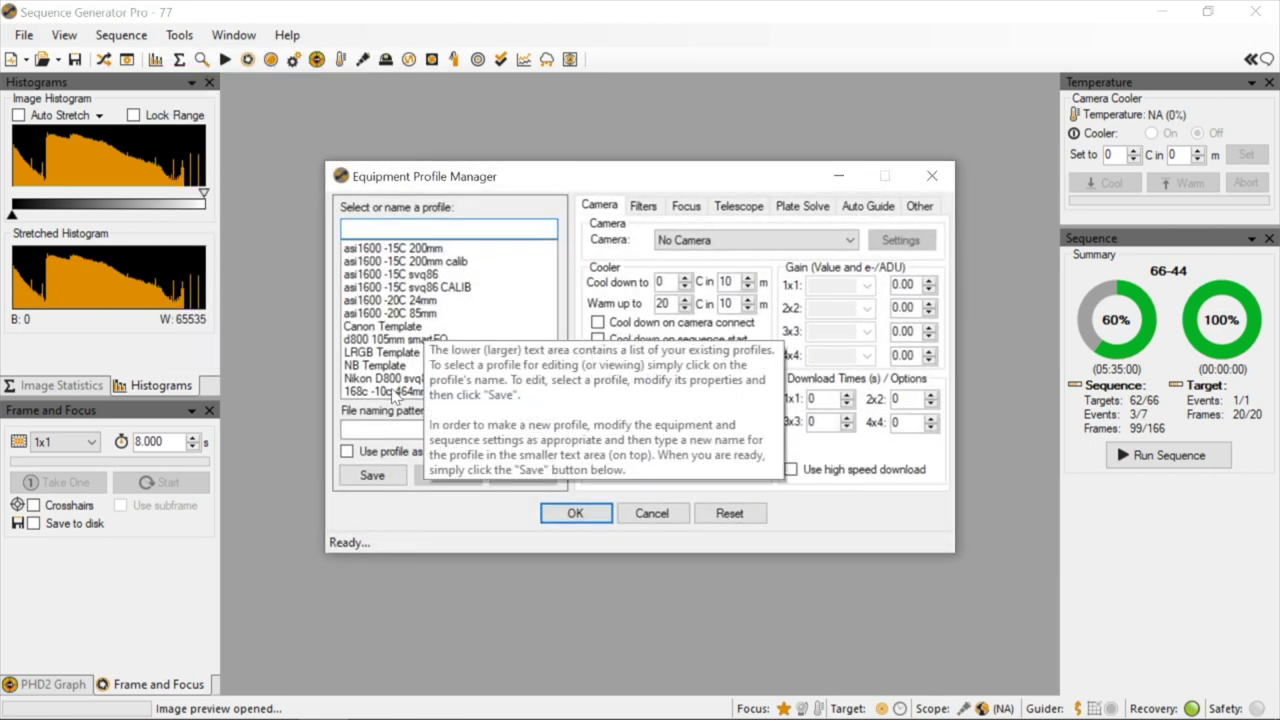
click(415, 392)
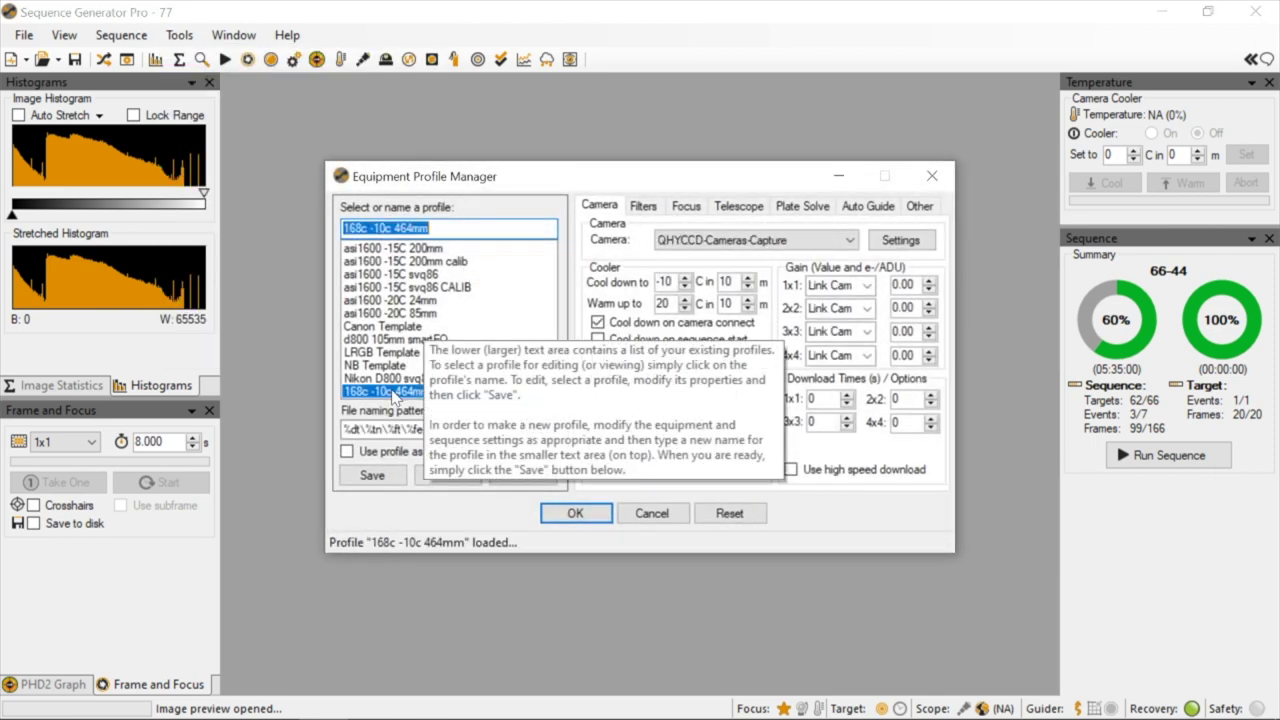
click(897, 245)
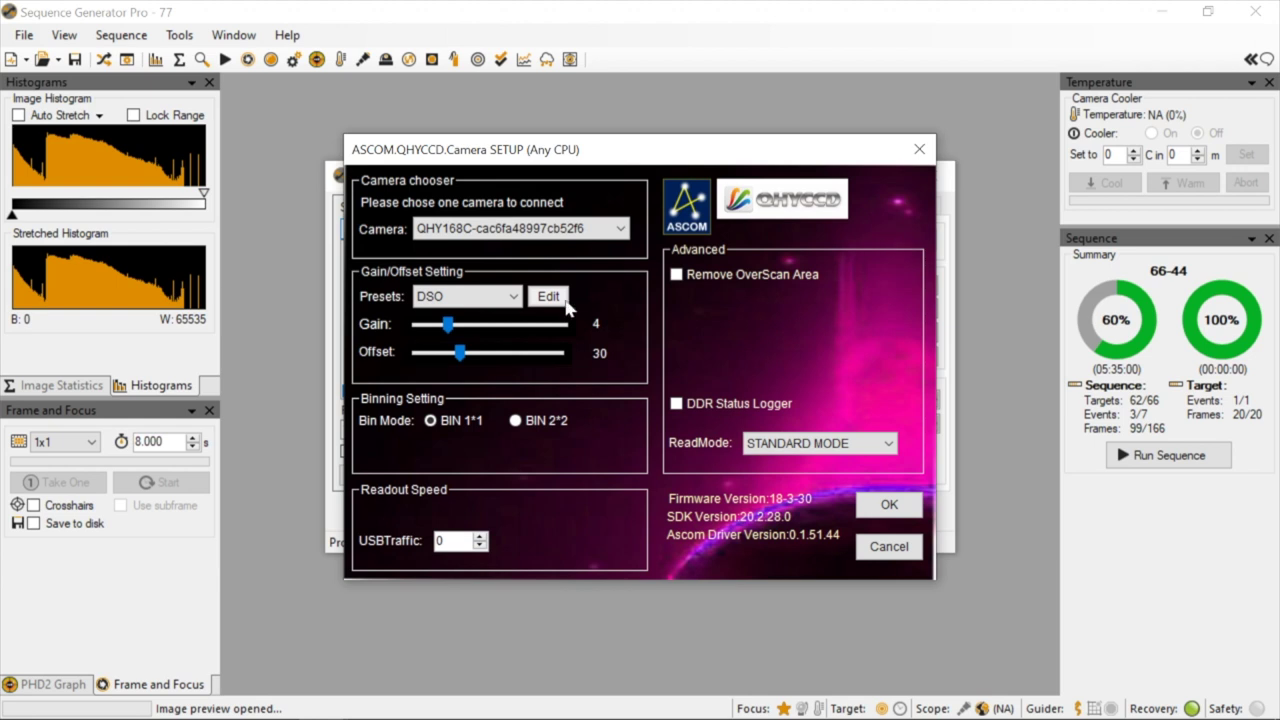
click(565, 229)
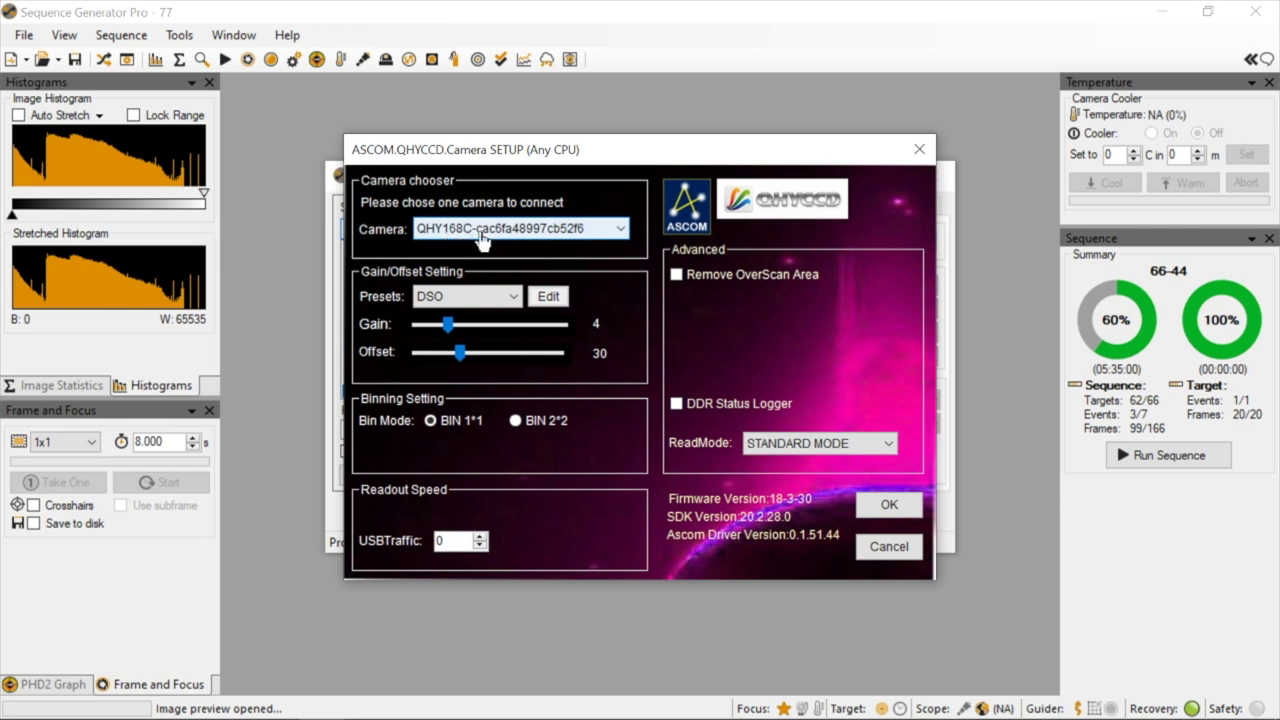
click(487, 300)
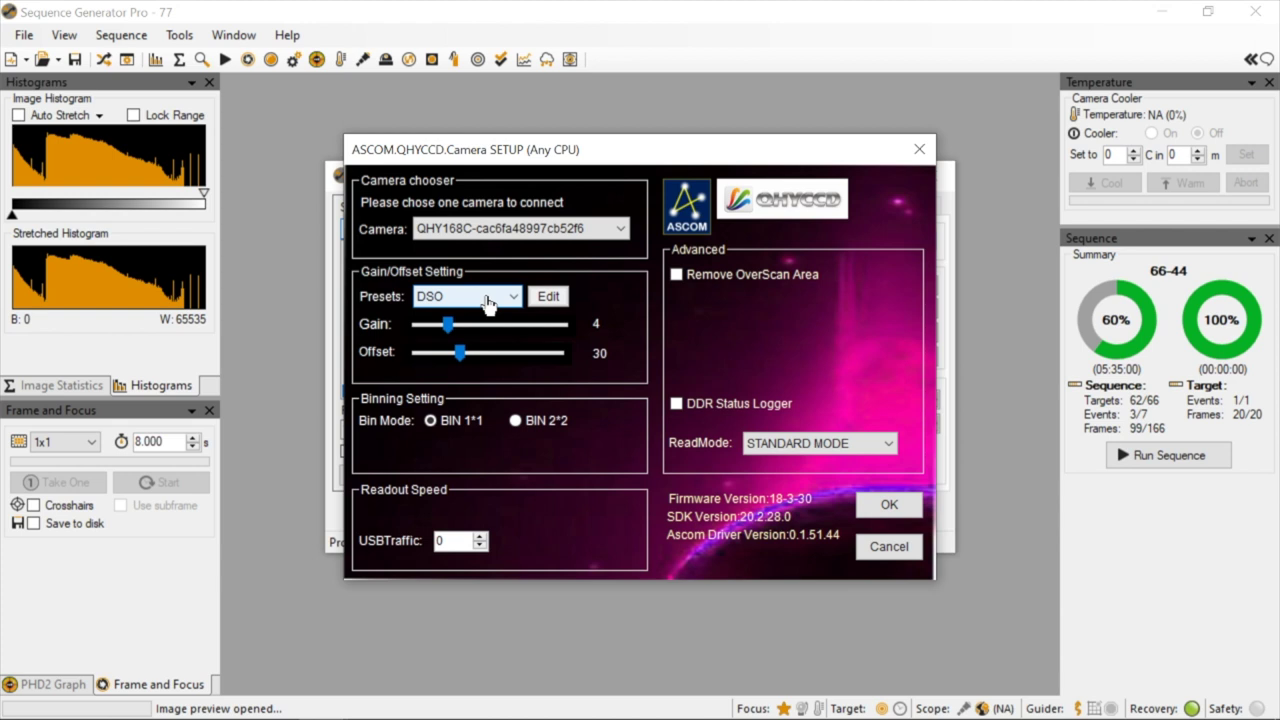
click(487, 302)
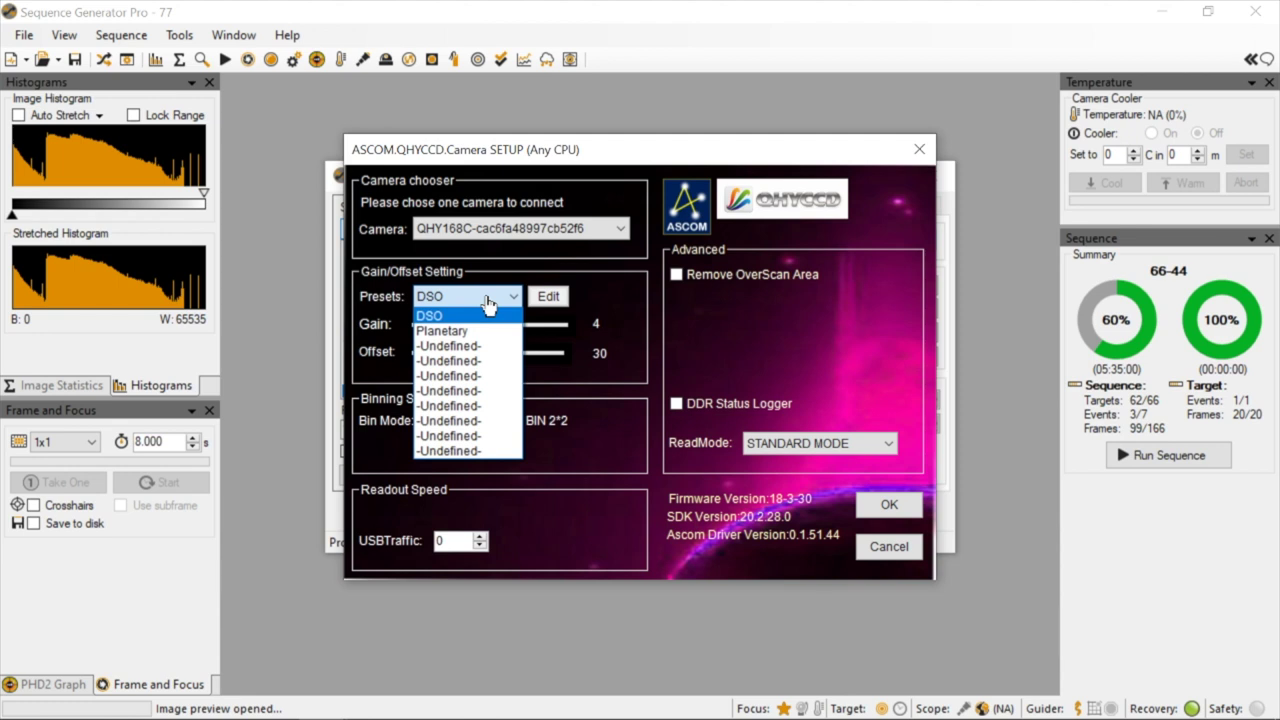
click(487, 300)
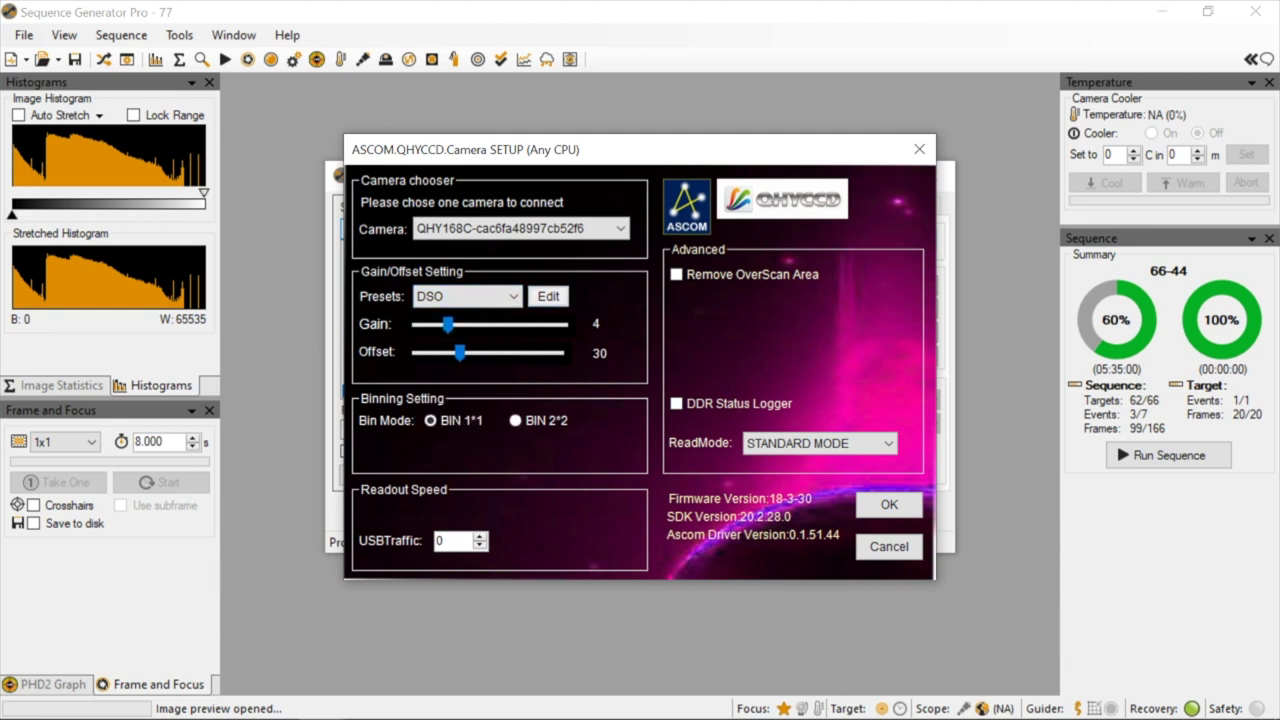
mouse_move(372, 712)
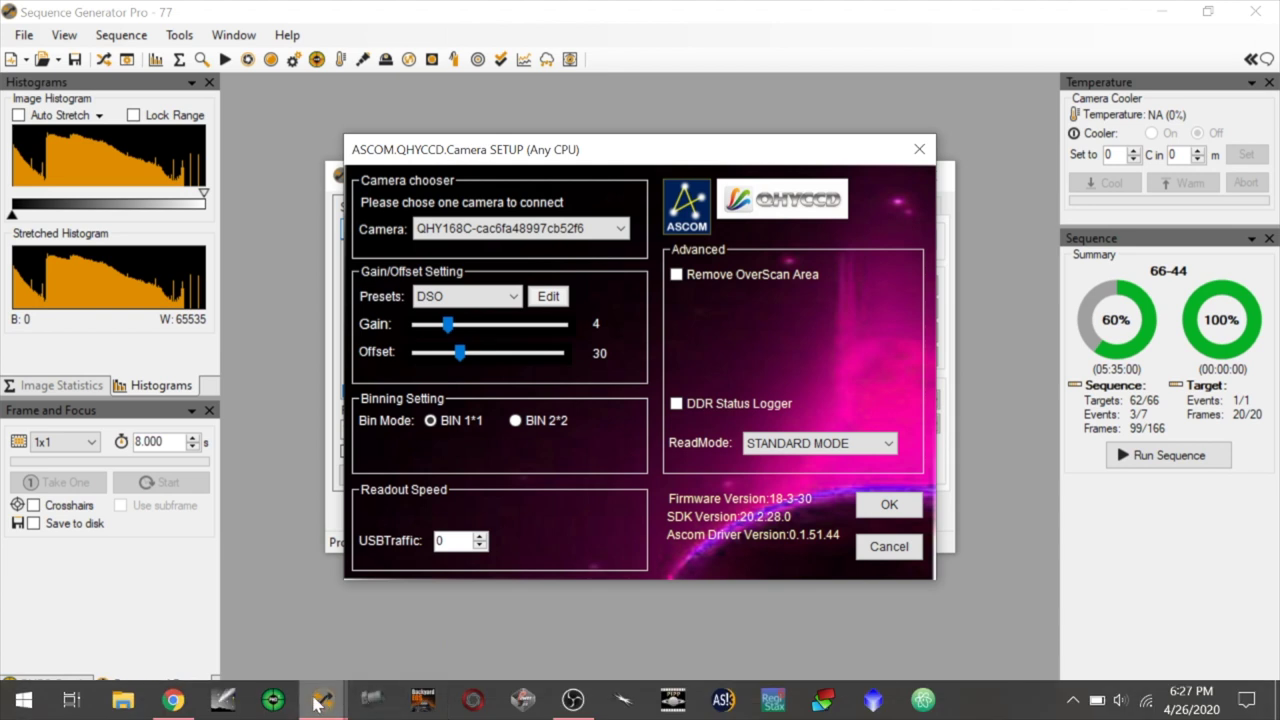
Look up the QHY168C readout noise at gain 4 on the QHYCCD page, then minimize Chrome
click(173, 700)
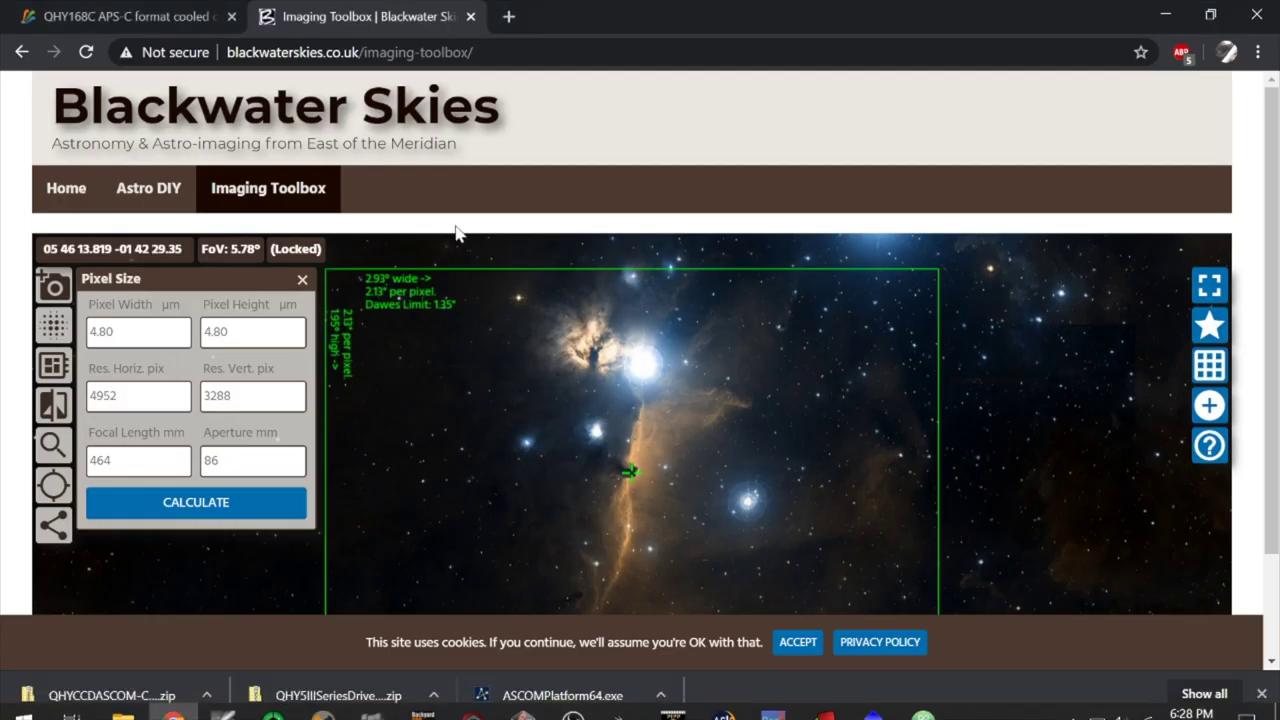
click(150, 17)
scroll(615, 447, down, 3)
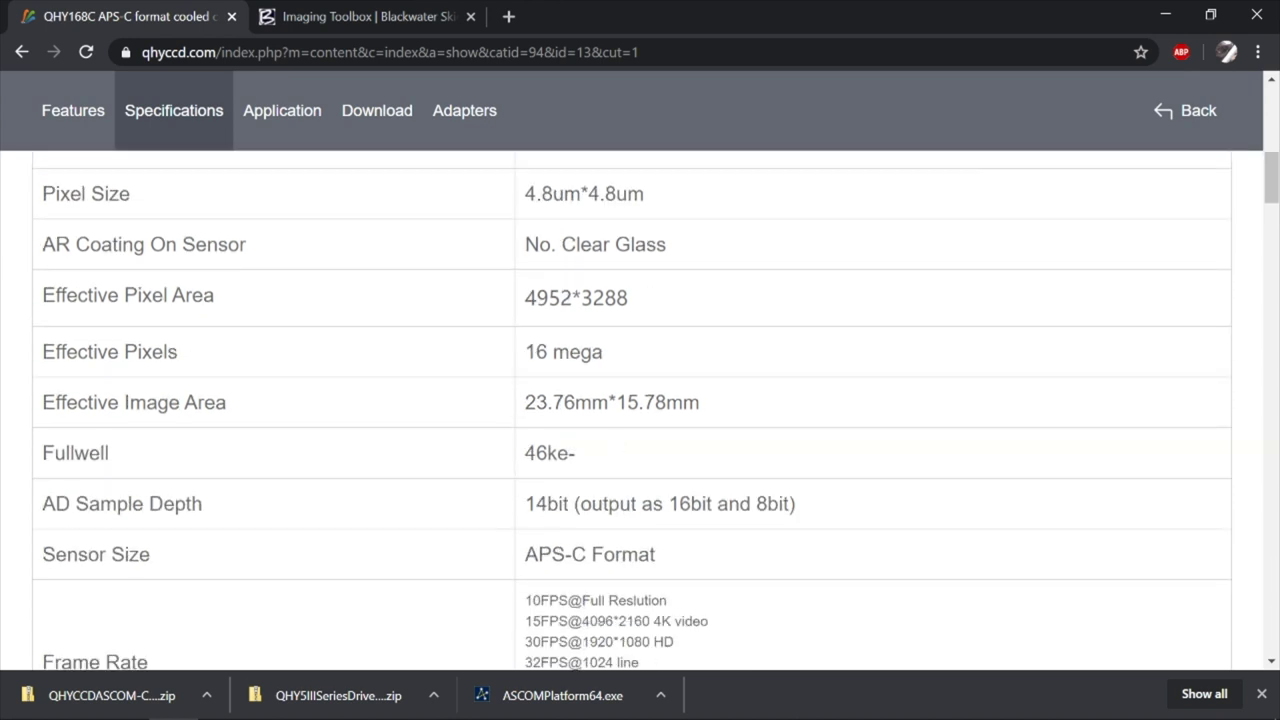
scroll(615, 447, down, 15)
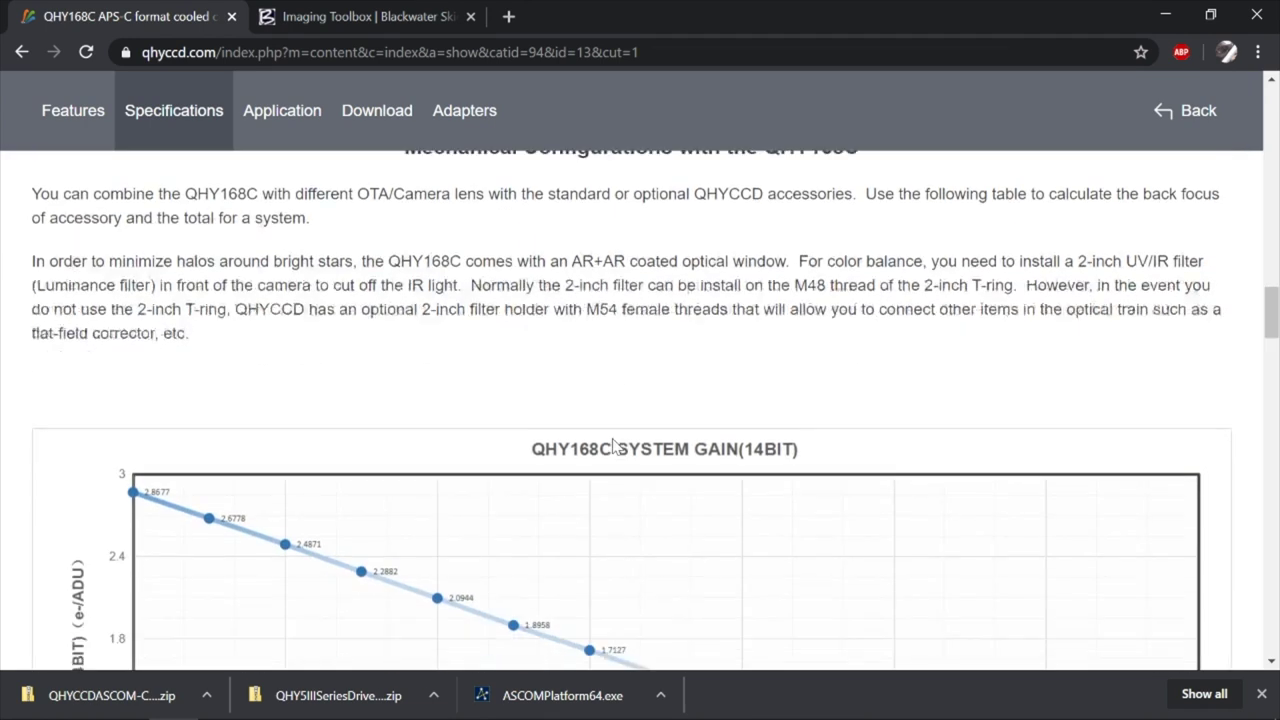
scroll(615, 447, down, 10)
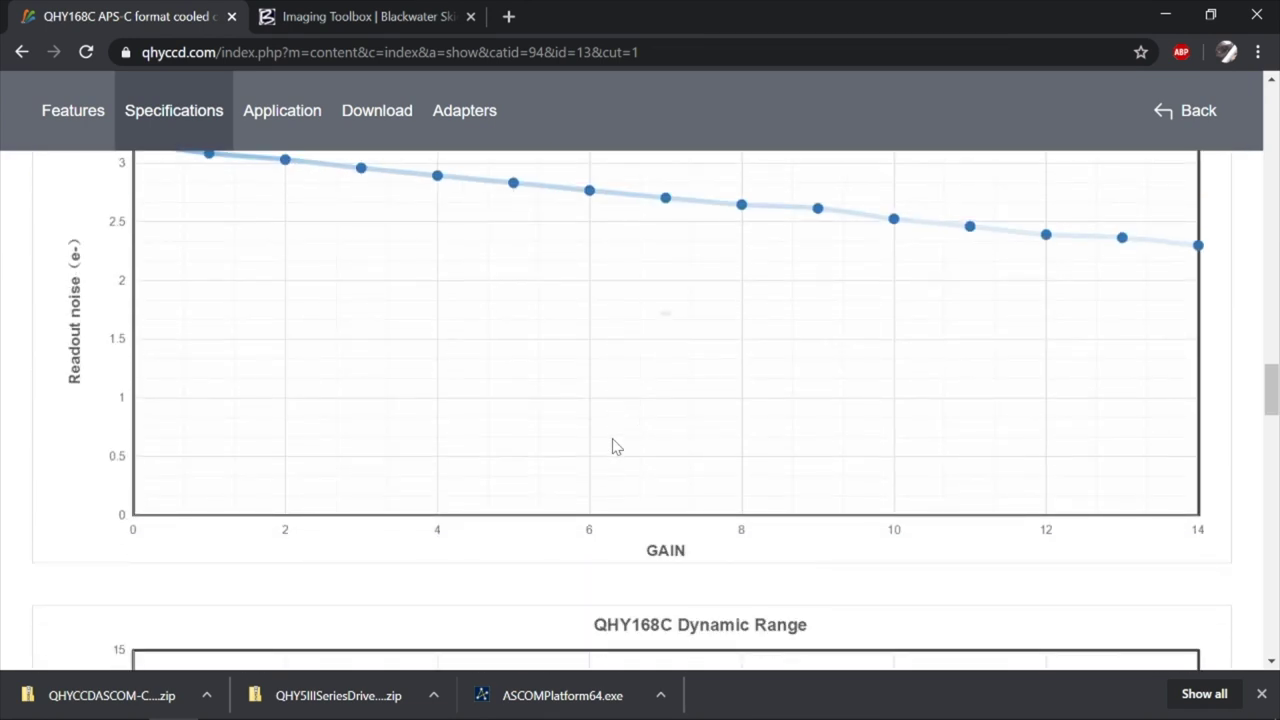
scroll(615, 447, up, 1)
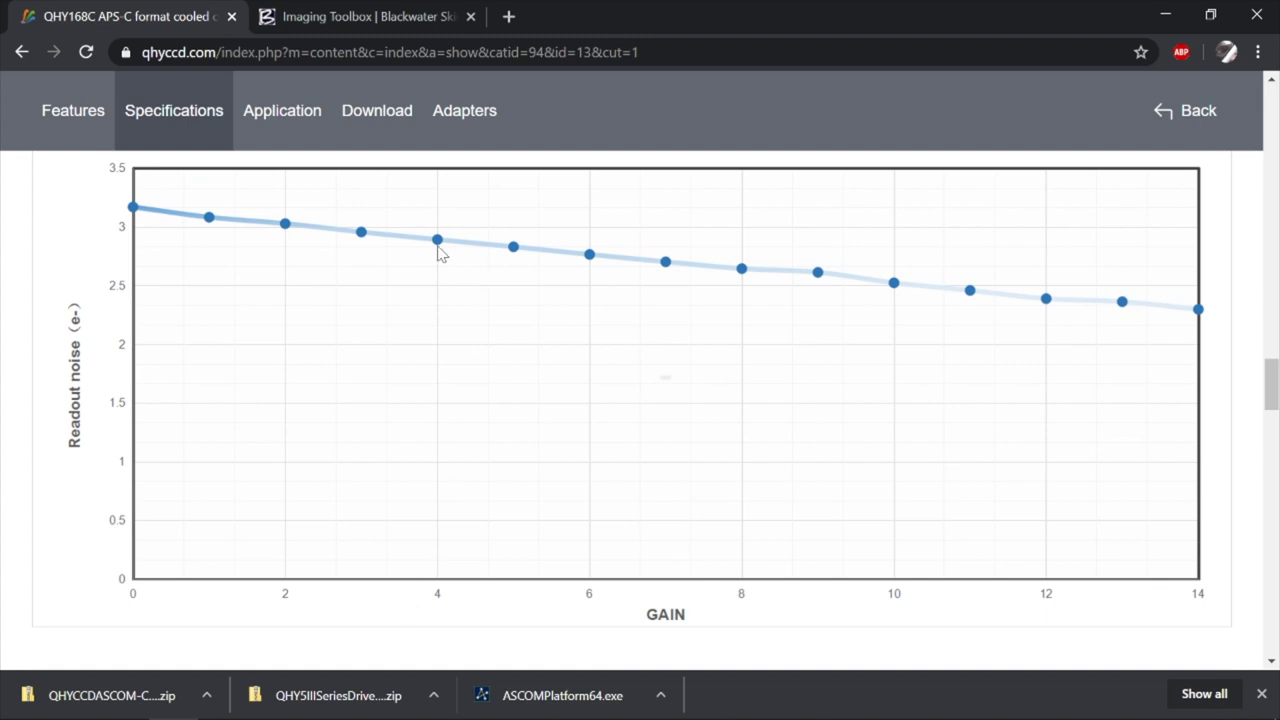
click(1165, 15)
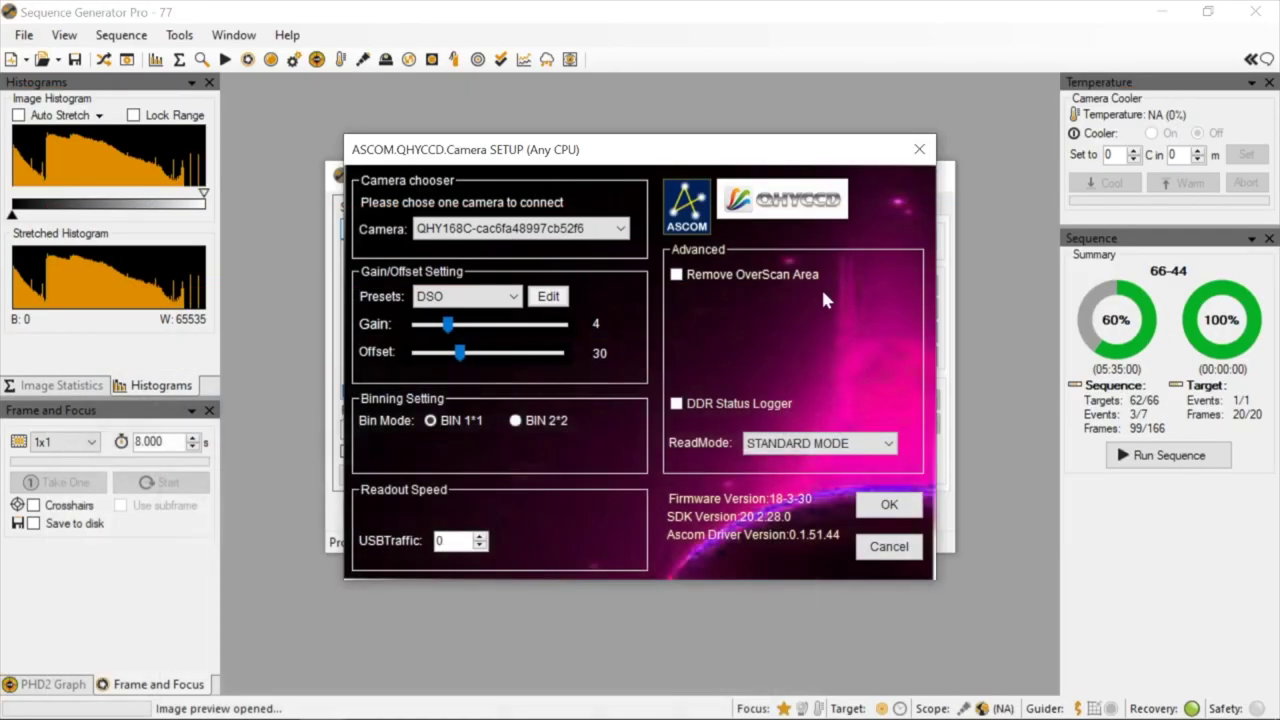
Change the camera profile's readout noise value to 2.9 e-
click(890, 508)
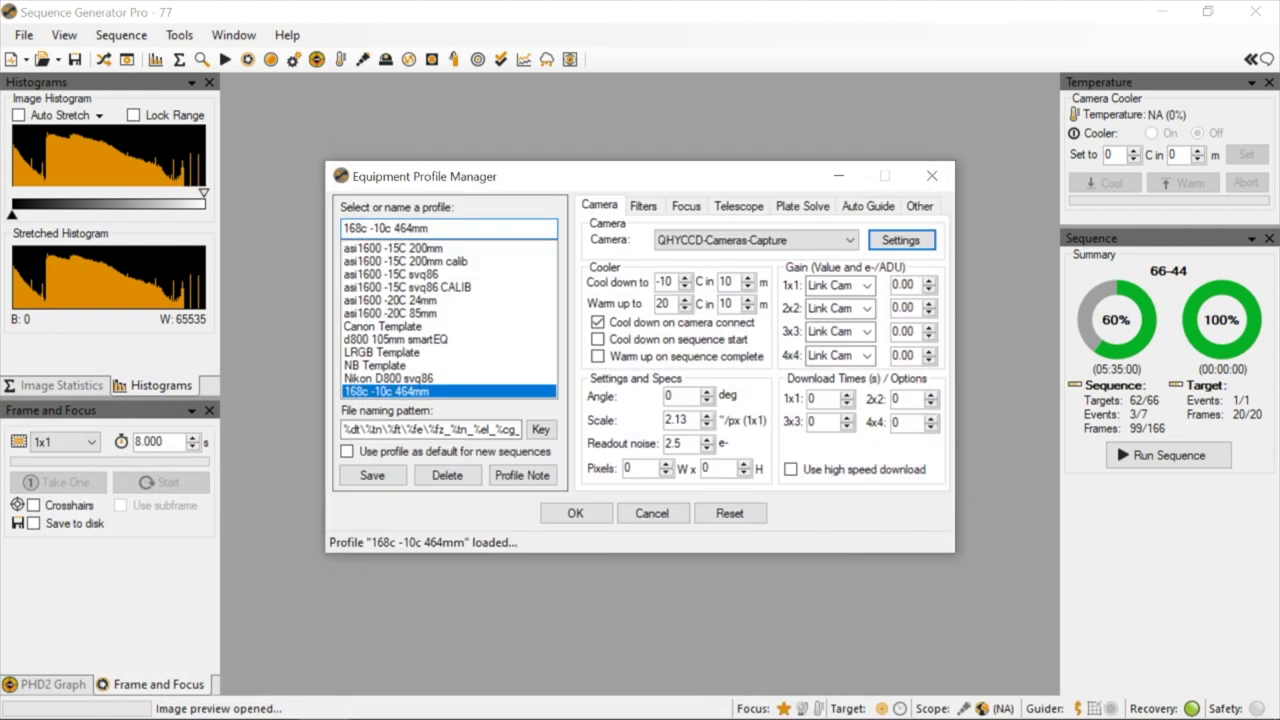
double_click(674, 443)
text(2.9)
Confirm the QHYCCD driver setup still uses the DSO gain preset
click(905, 238)
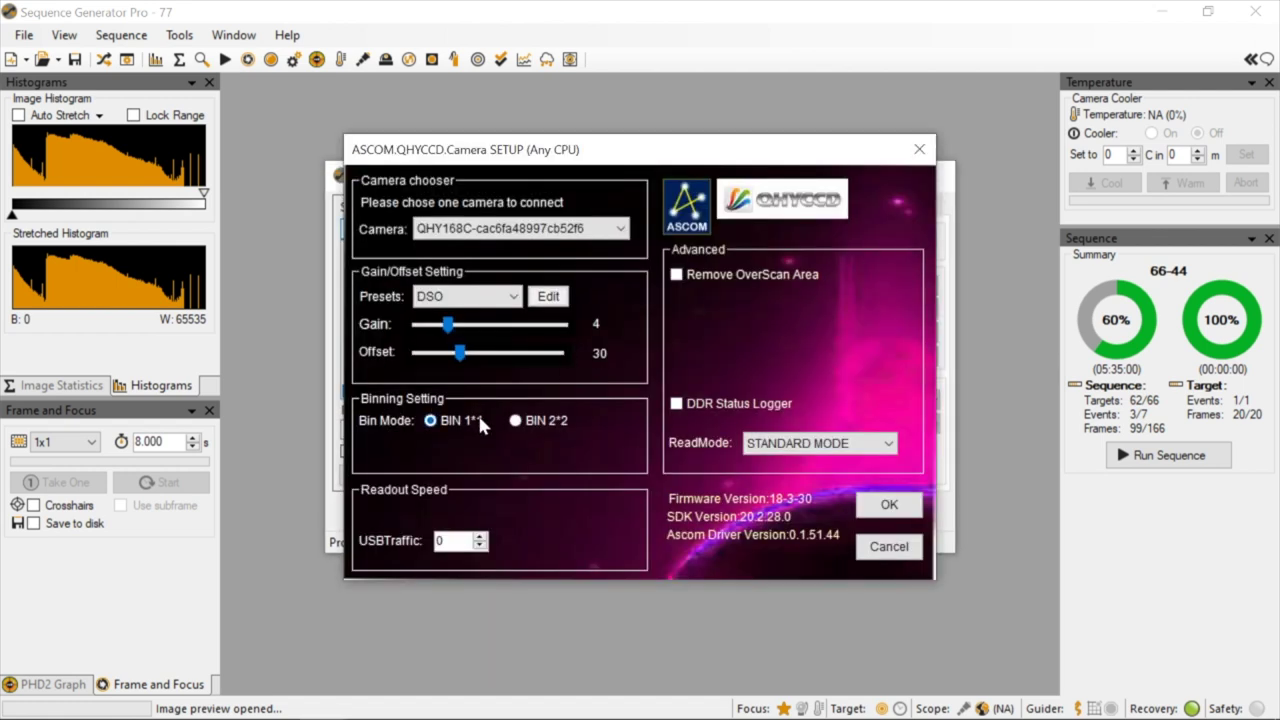
click(509, 298)
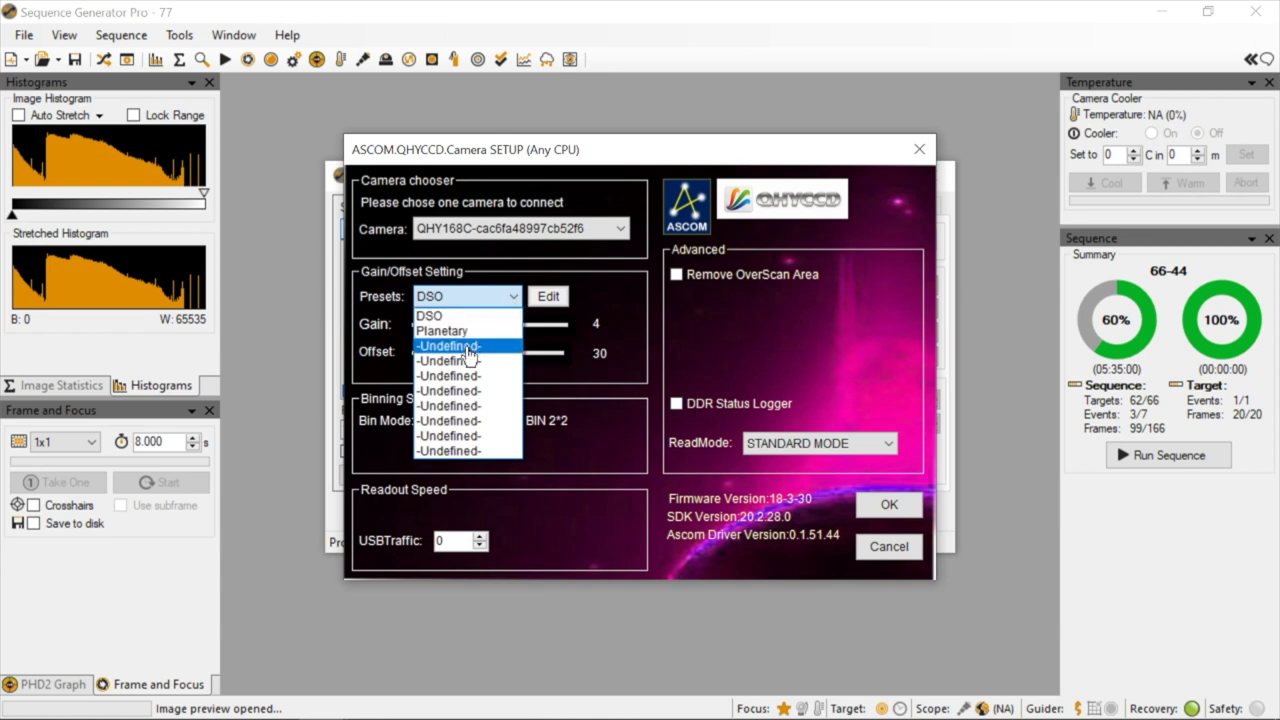
click(516, 296)
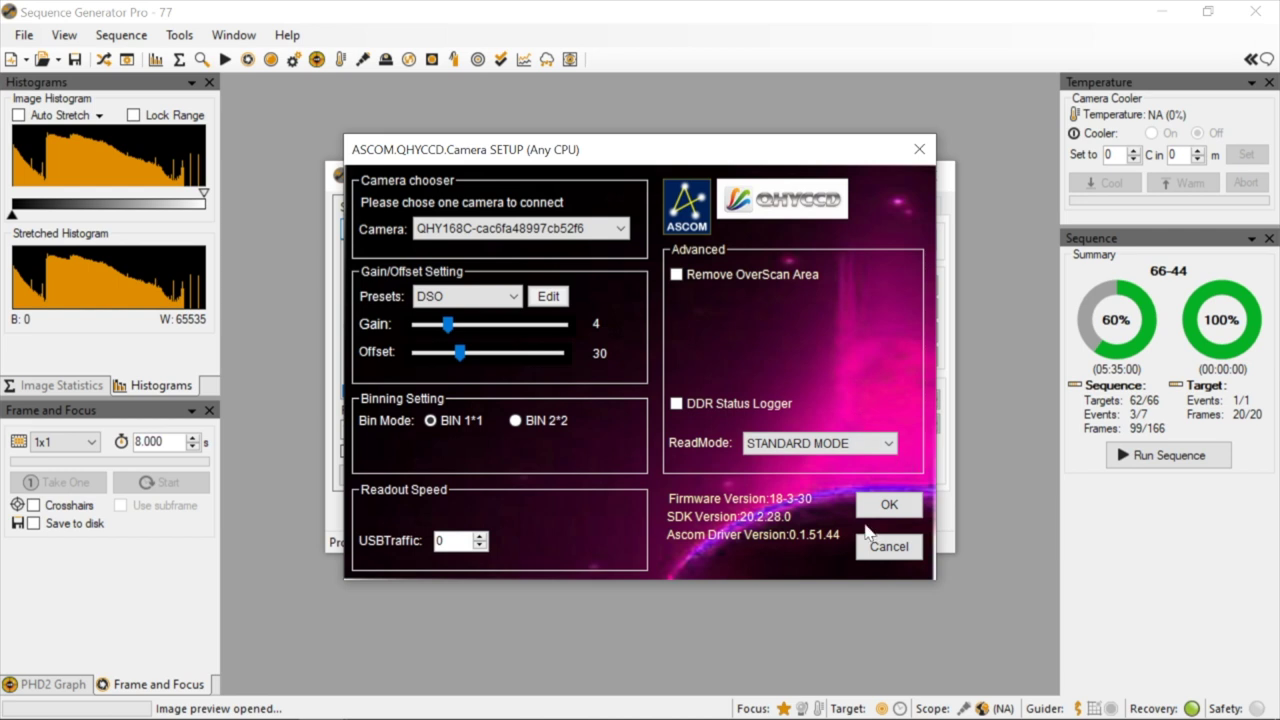
click(901, 513)
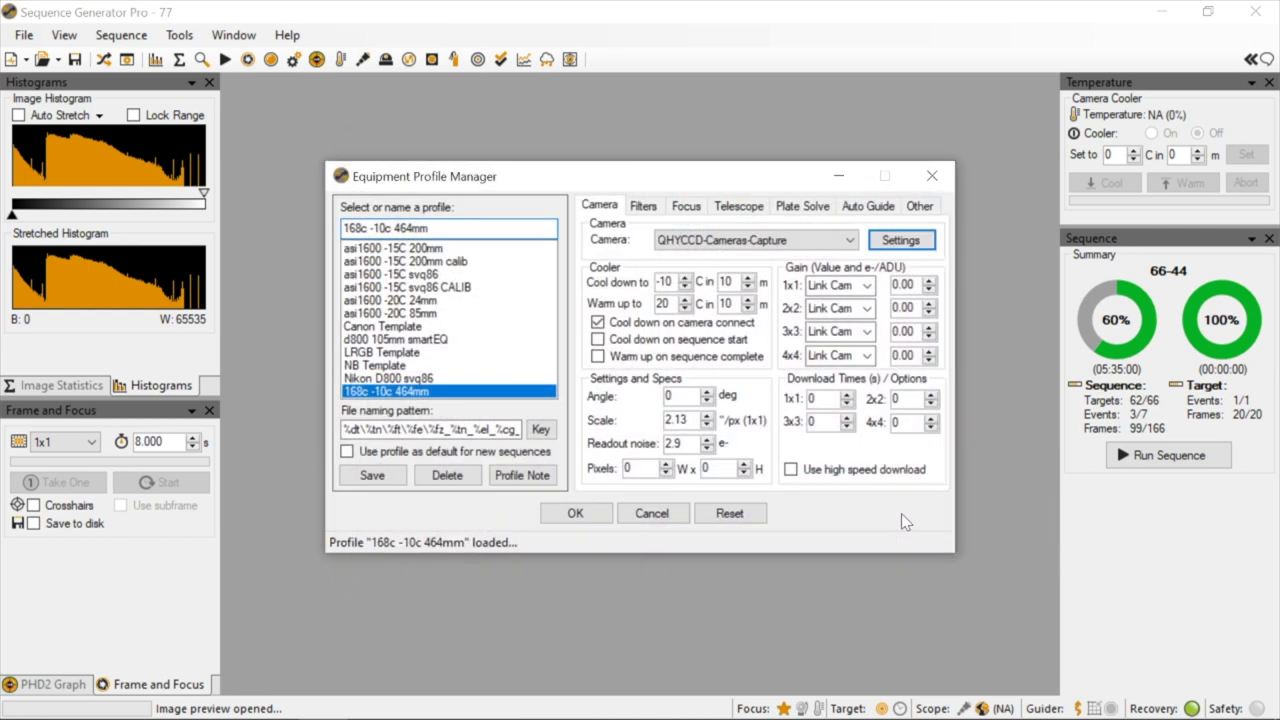
Save the edited profile and create a new Untitled sequence from the 168c -10c 464mm profile
click(587, 520)
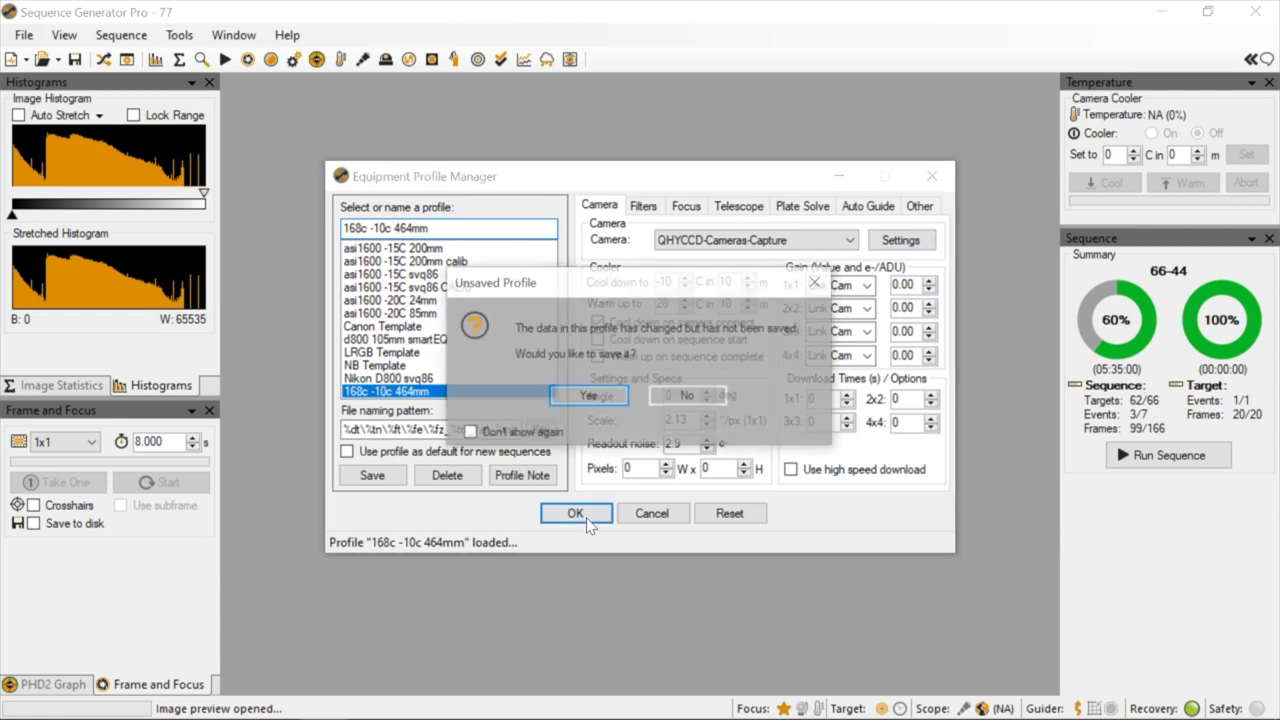
click(600, 394)
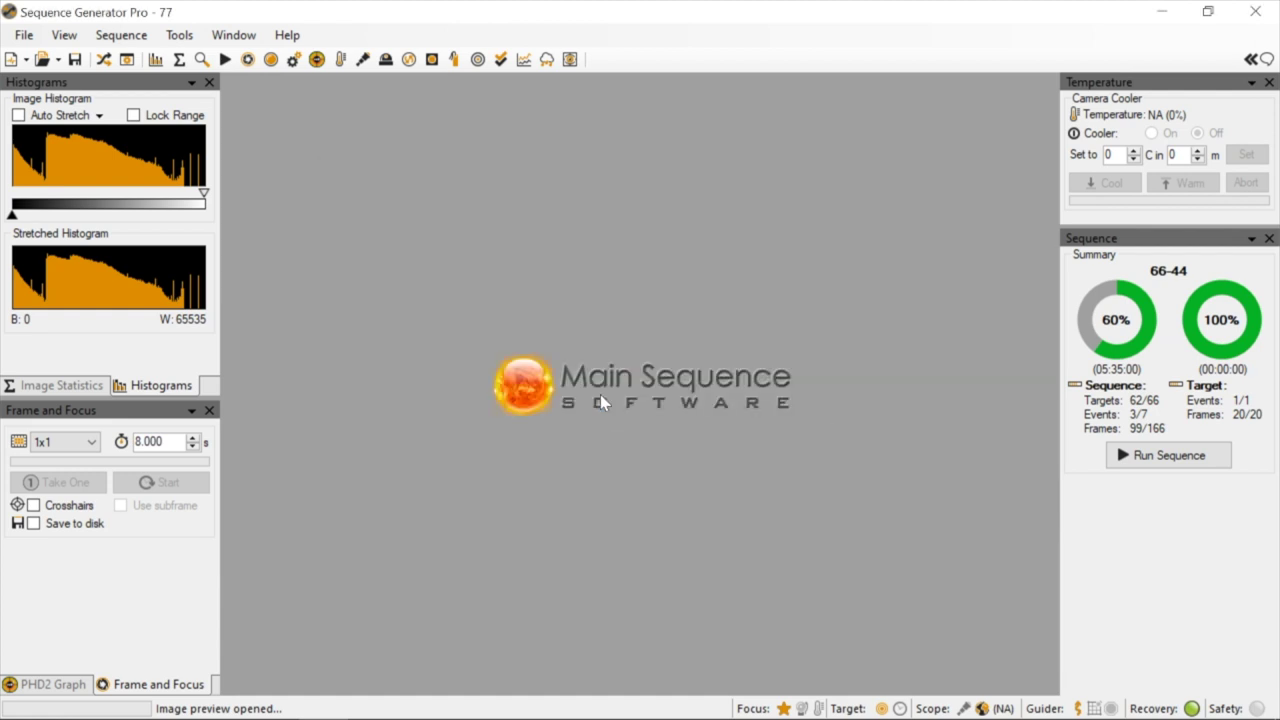
click(23, 35)
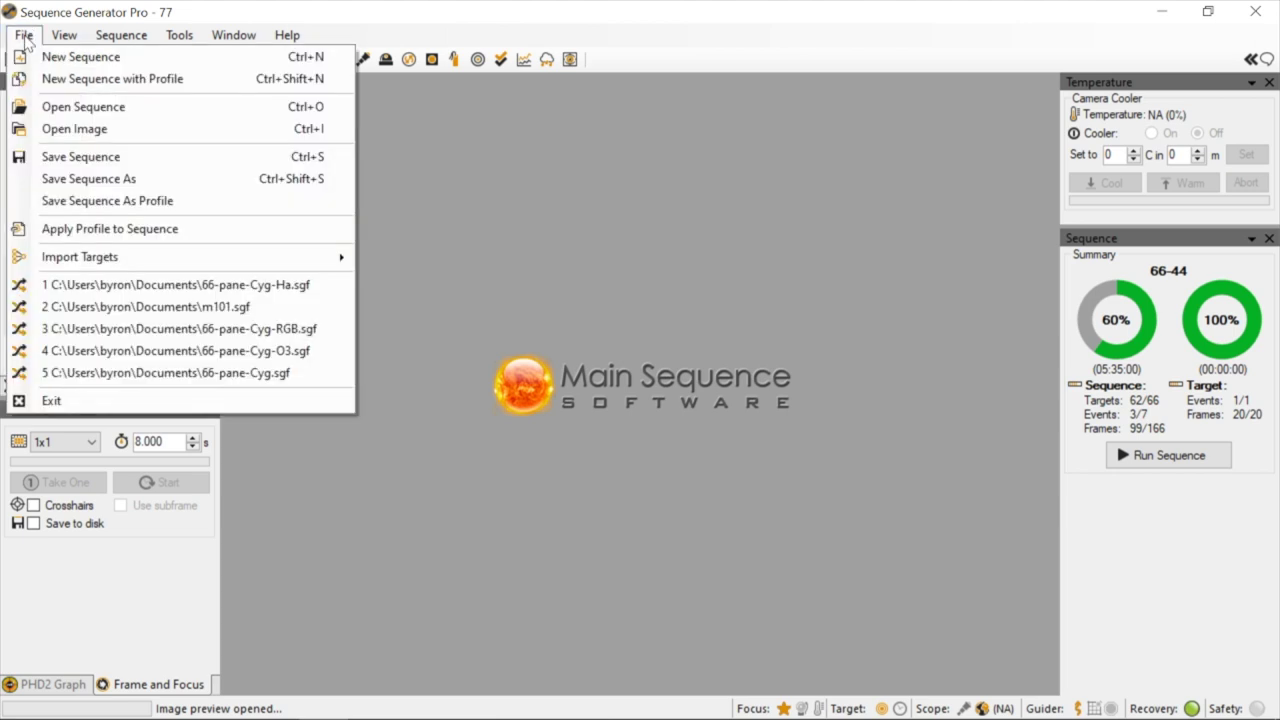
click(120, 85)
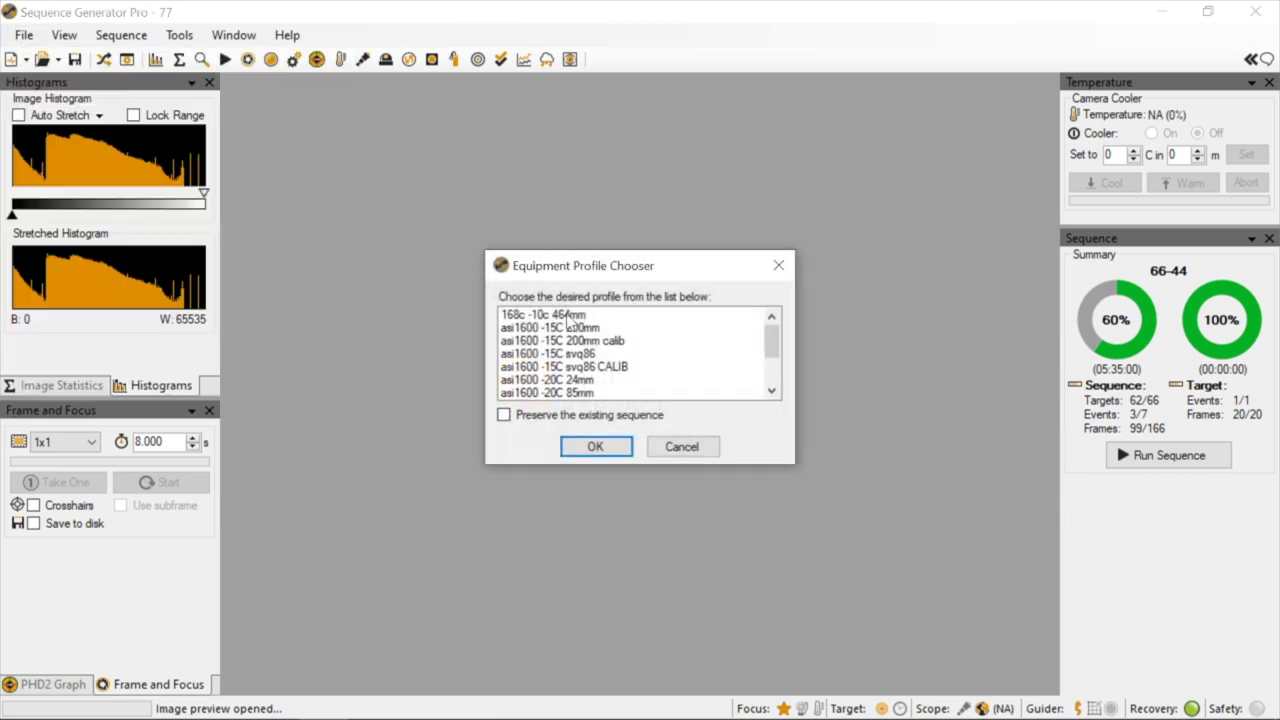
click(566, 315)
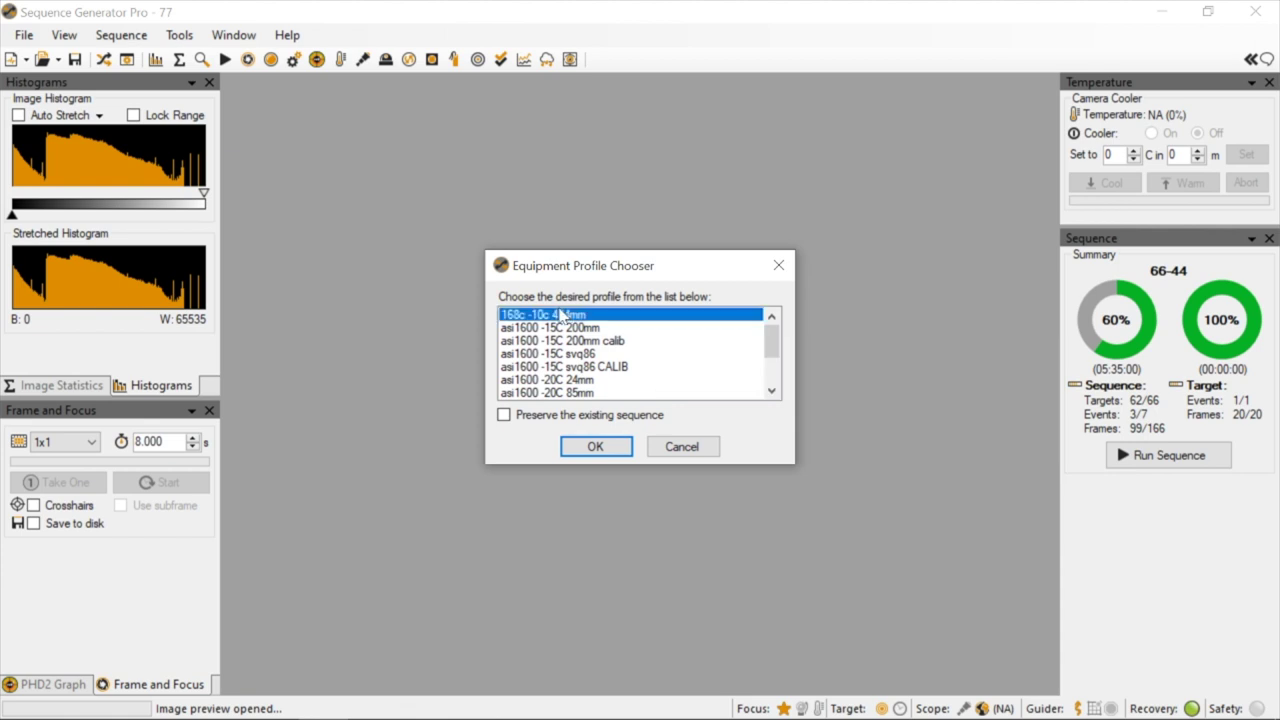
click(603, 446)
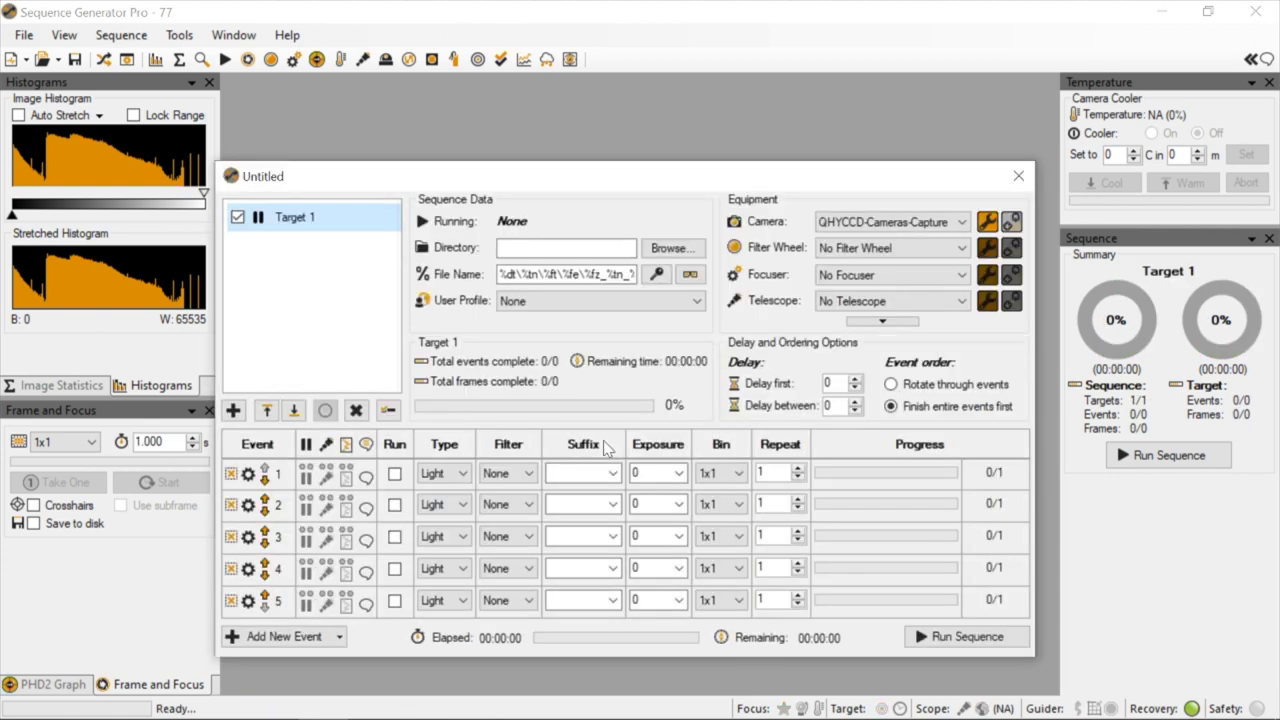
drag(430, 183, 409, 128)
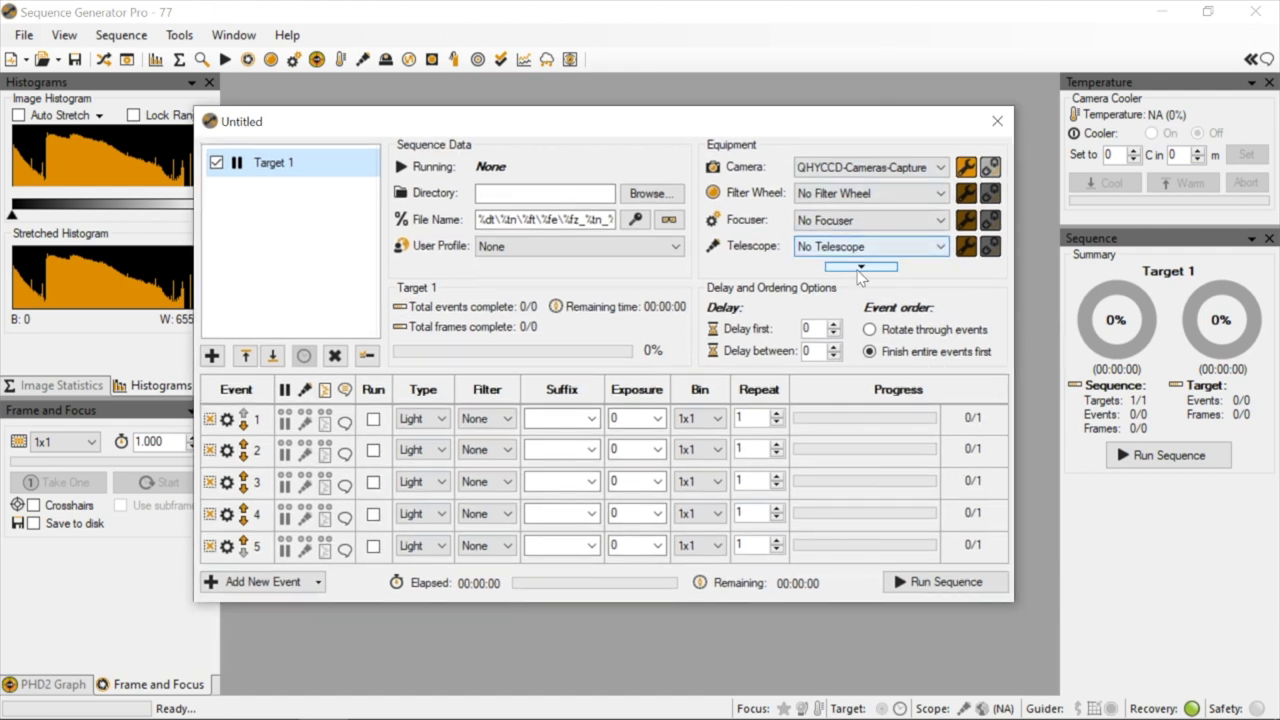
Connect the QHYCCD camera so it begins cooling toward -10 °C
click(860, 267)
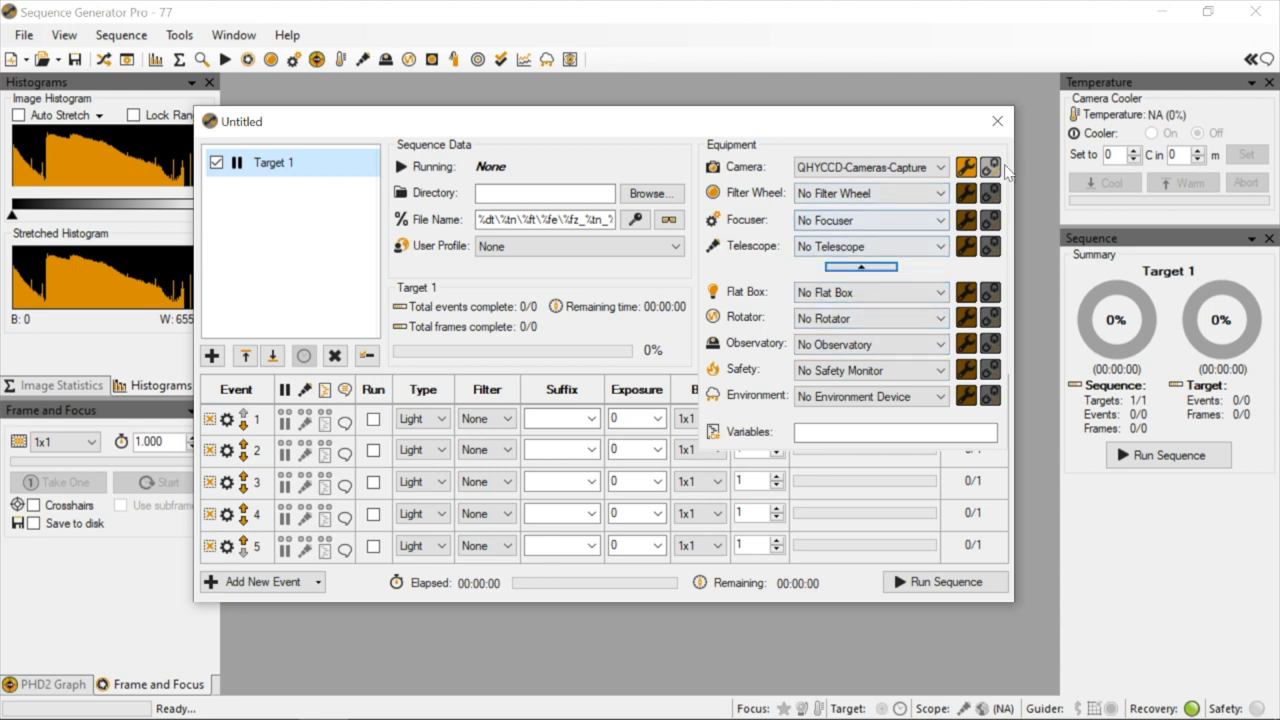
click(886, 269)
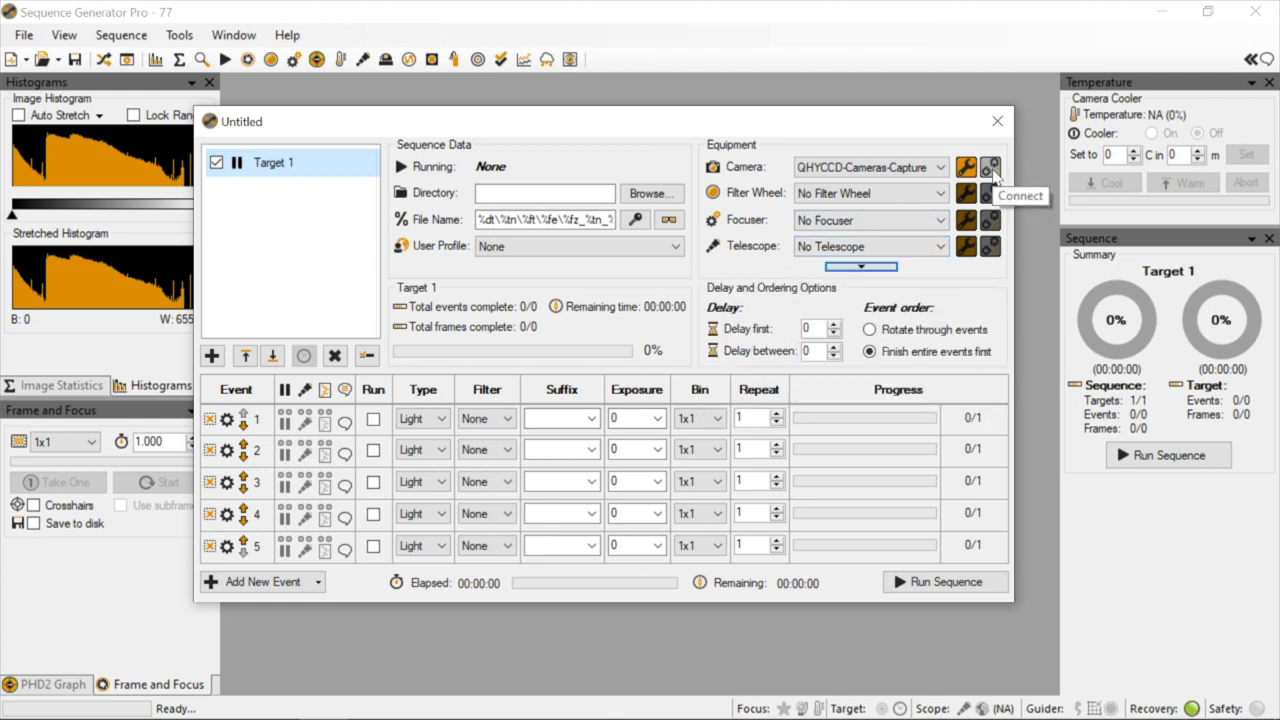
click(989, 167)
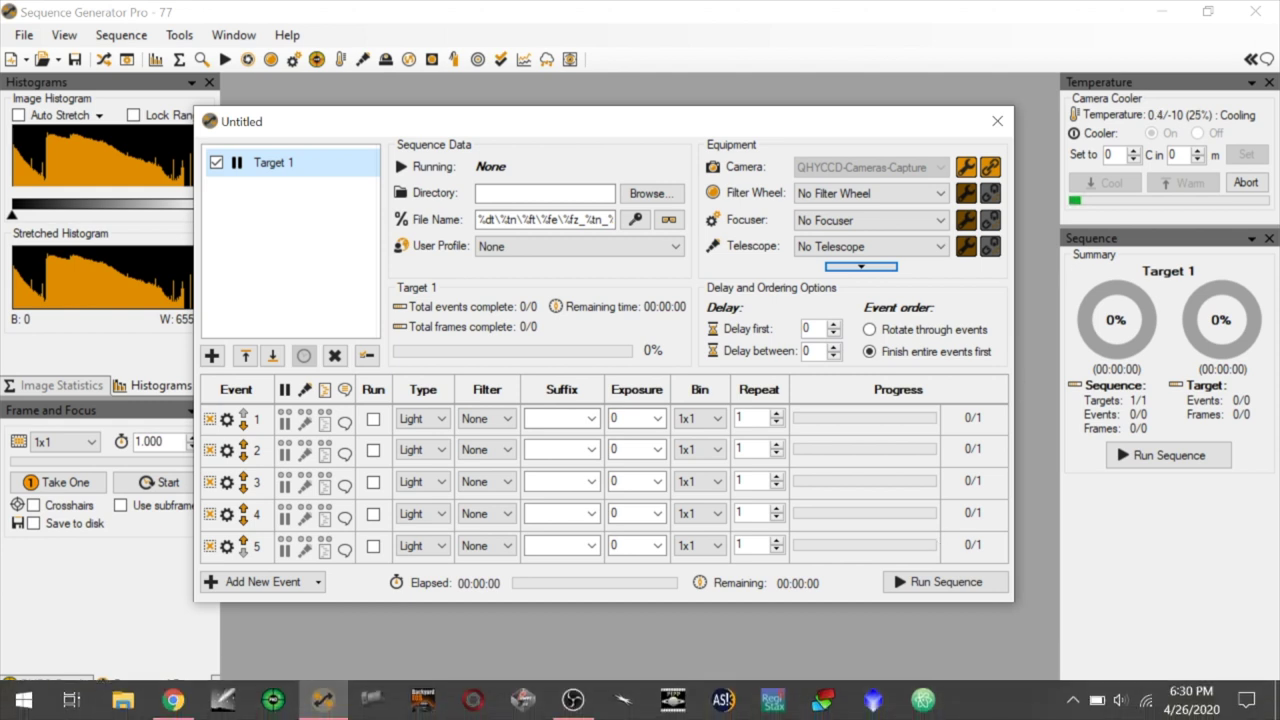
Scroll through the QHY168C dark-current chart in Chrome, then minimize the browser
click(172, 703)
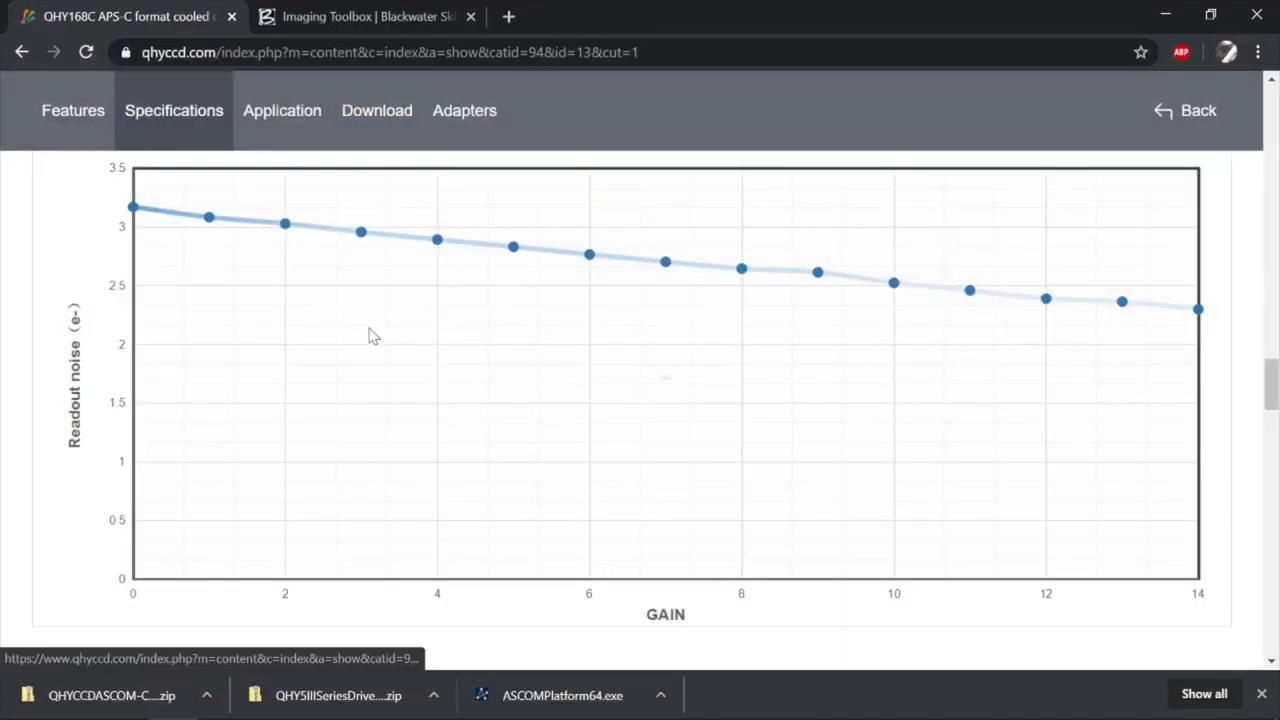
scroll(363, 417, down, 5)
scroll(363, 417, down, 9)
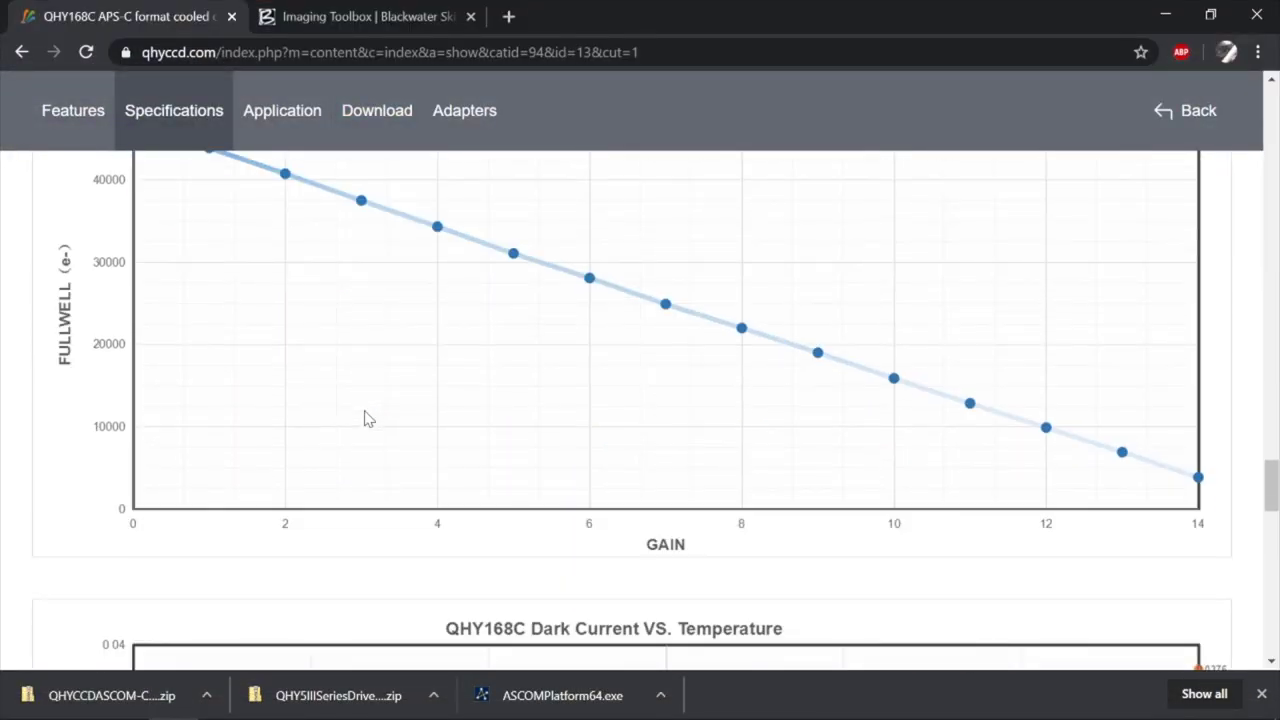
scroll(305, 620, down, 2)
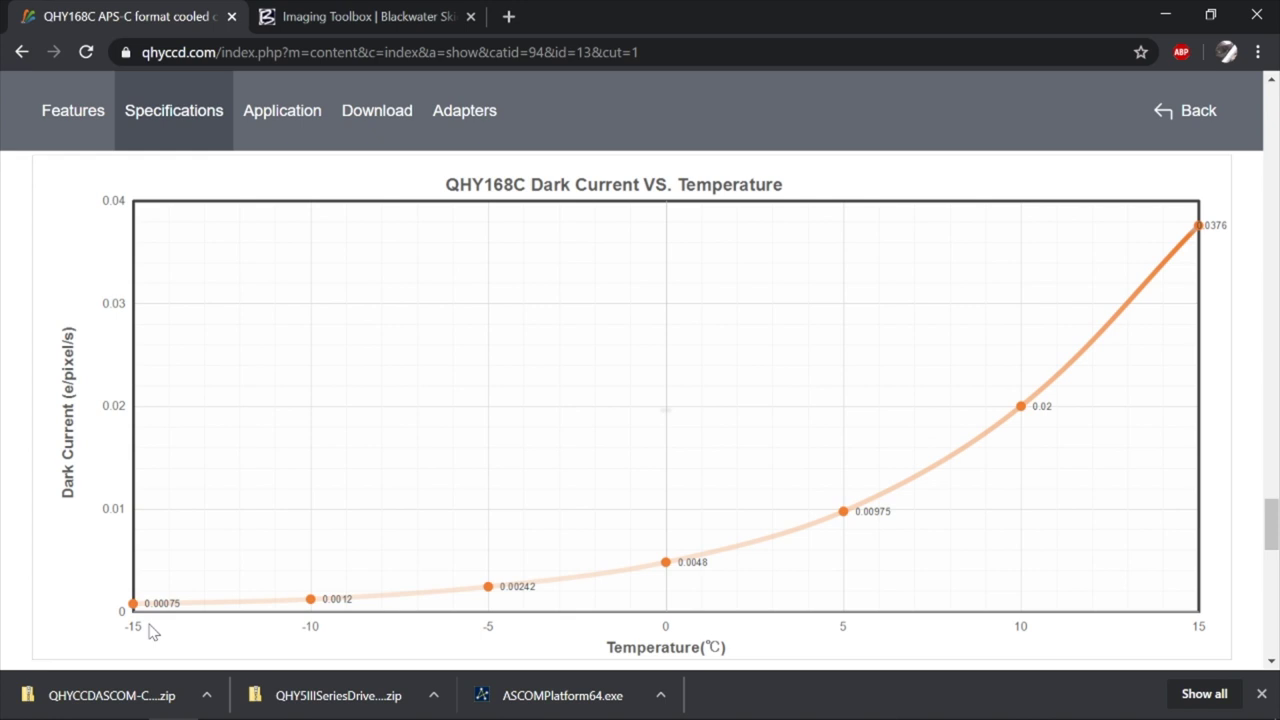
click(1165, 16)
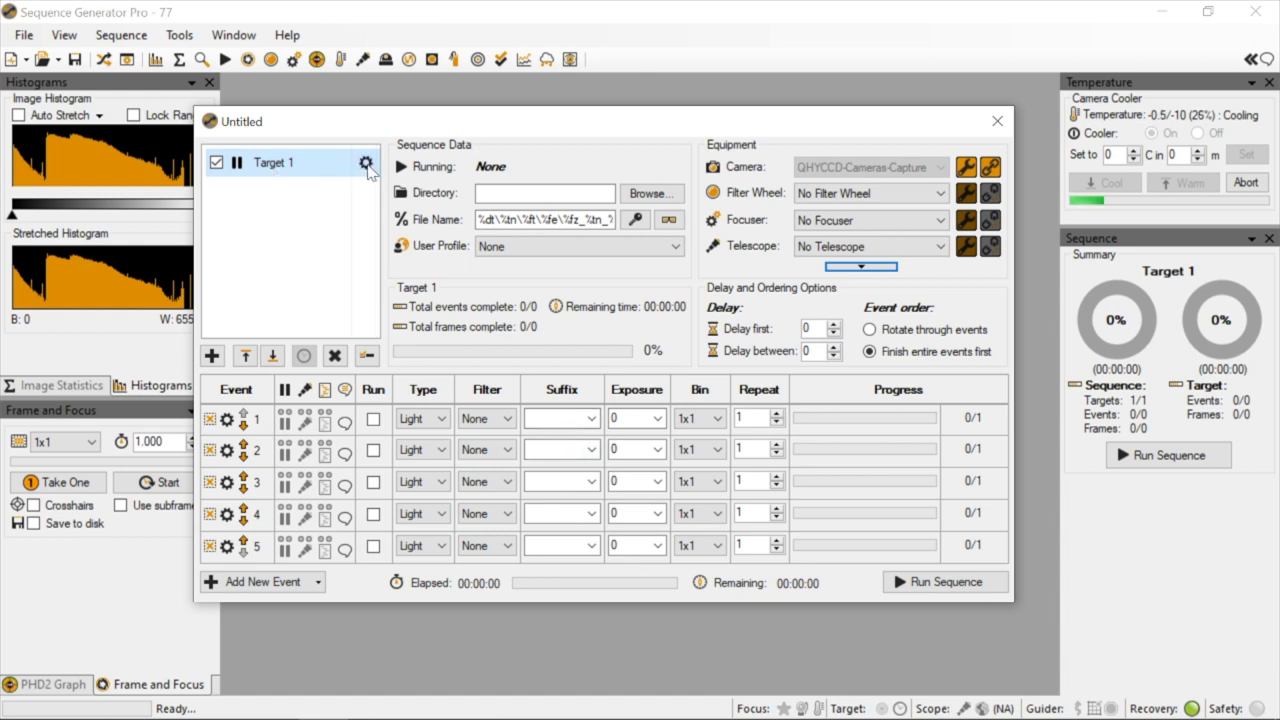
Rename the sequence target to '3 min darks'
click(366, 163)
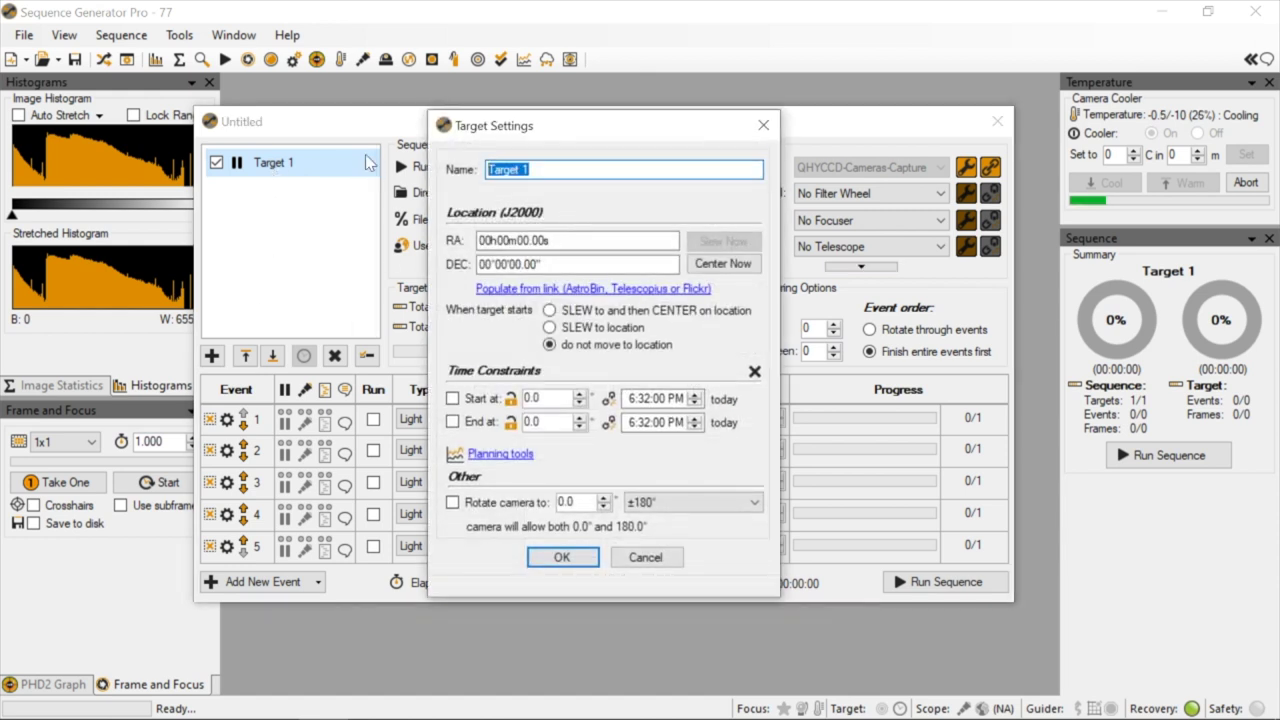
text(3 min darks)
key(Return)
Save the target's frames into a new folder 'qhy168c 3 min darks'
click(648, 193)
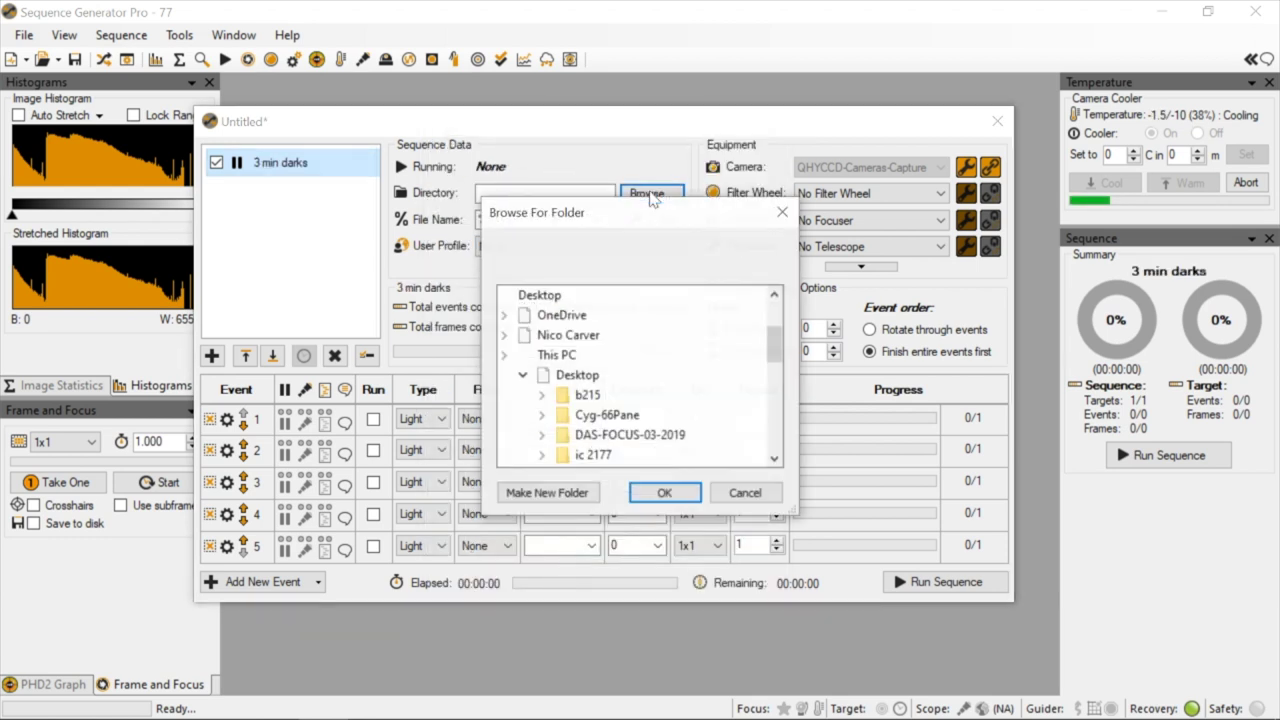
click(540, 493)
click(540, 493)
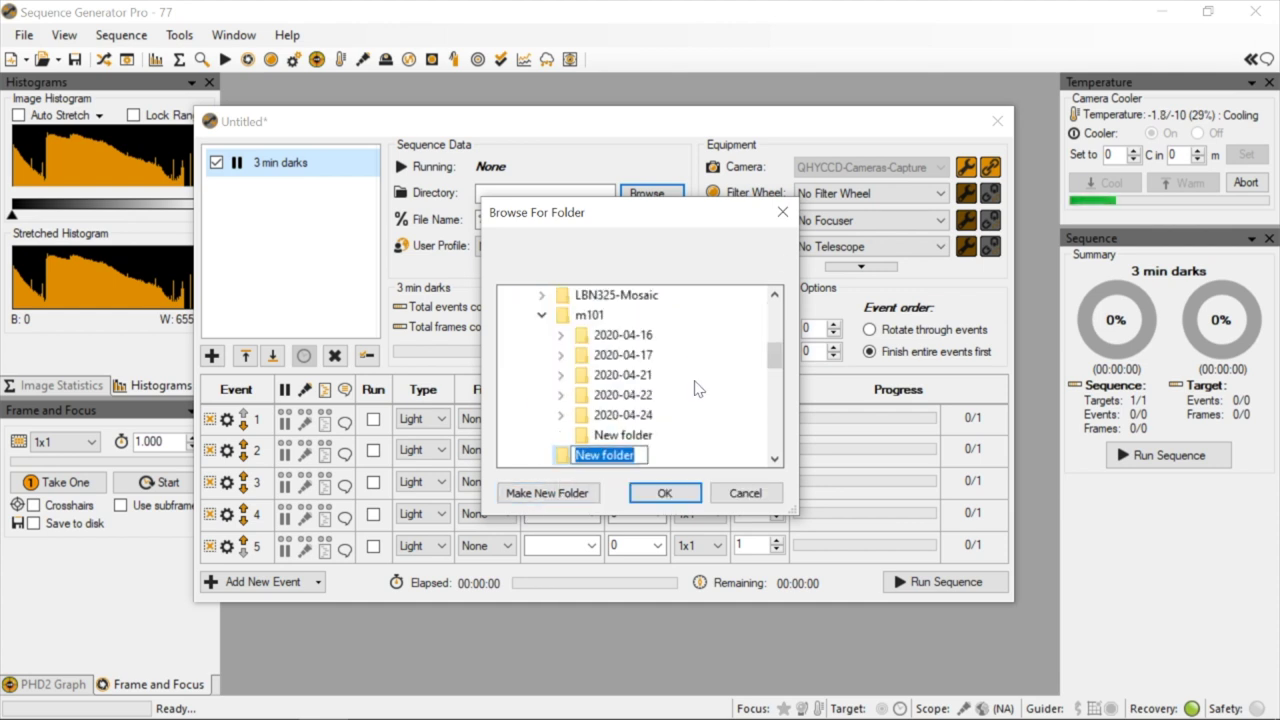
text(qhy)
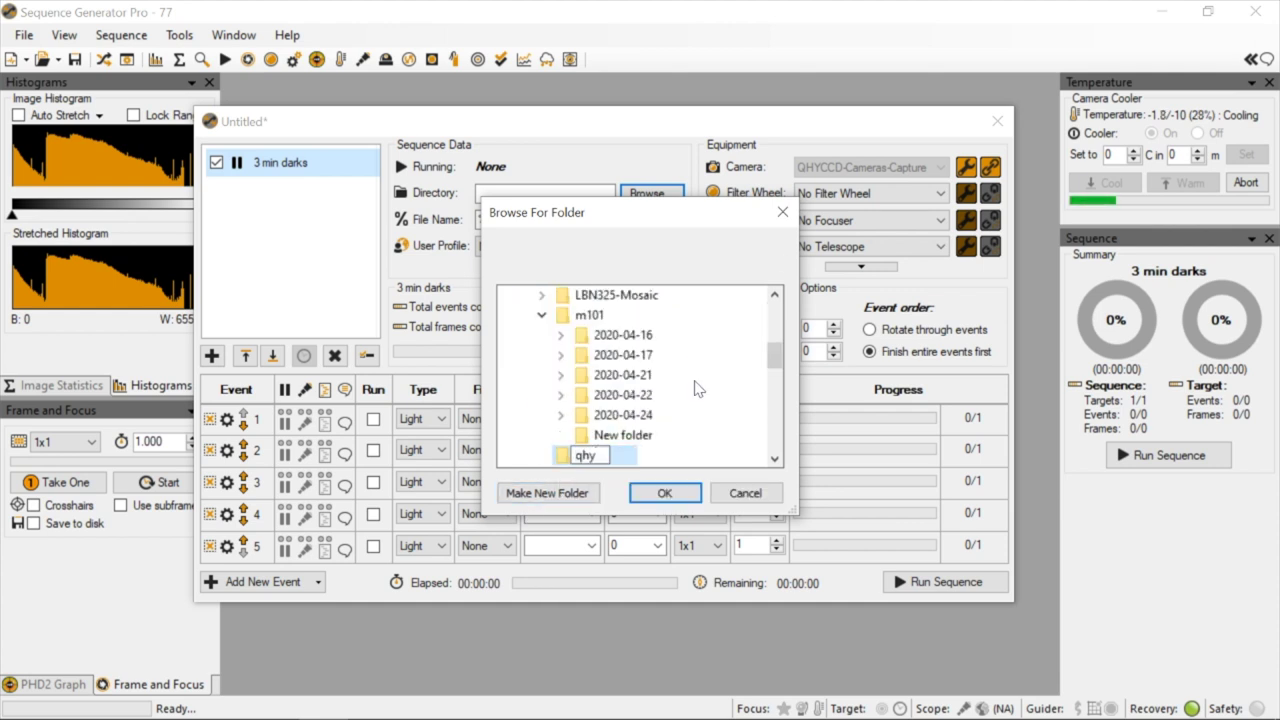
text(168c 3 mi)
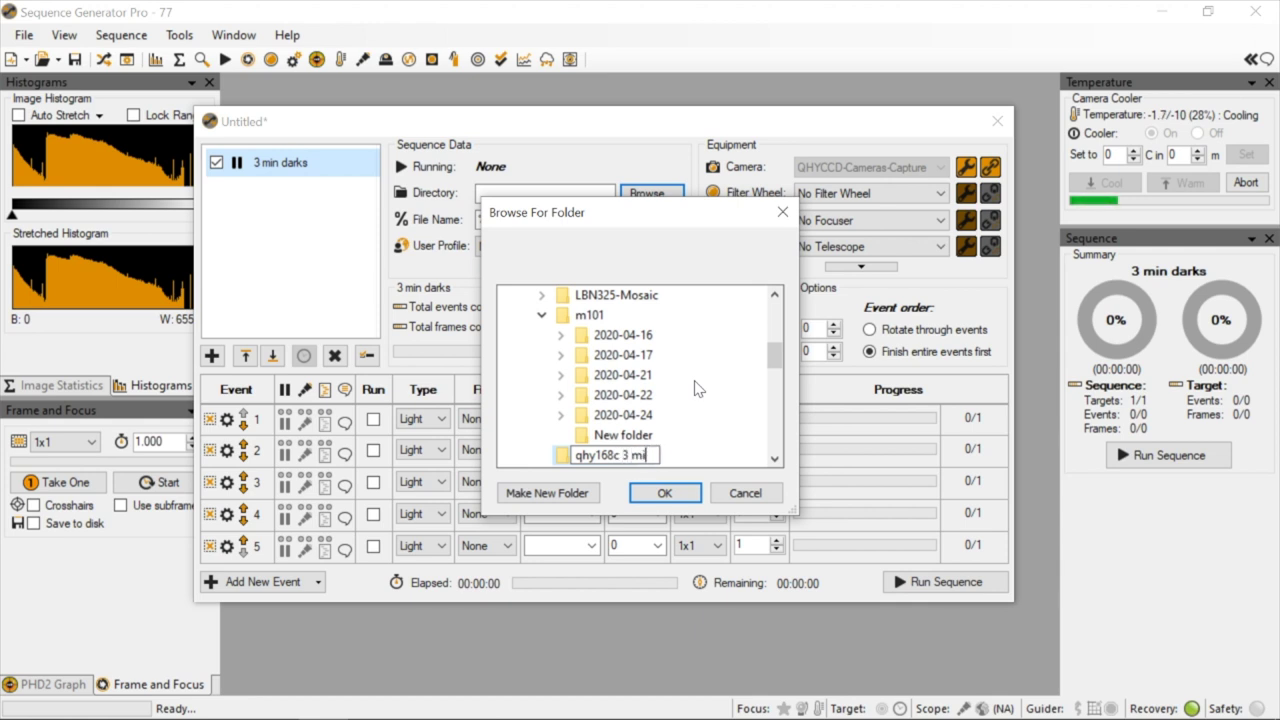
text(n darks)
key(Return)
key(Return)
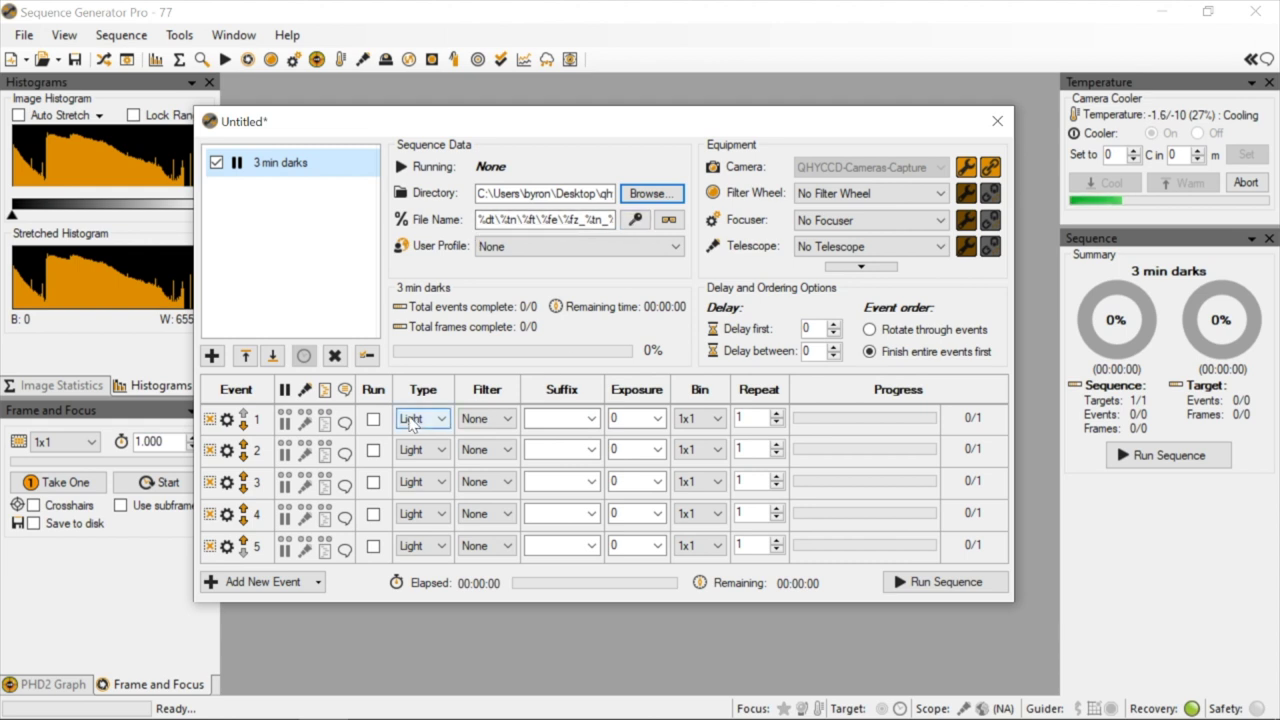
Enable event 1 as a Dark frame with 180 s exposure and 25 repeats
click(373, 421)
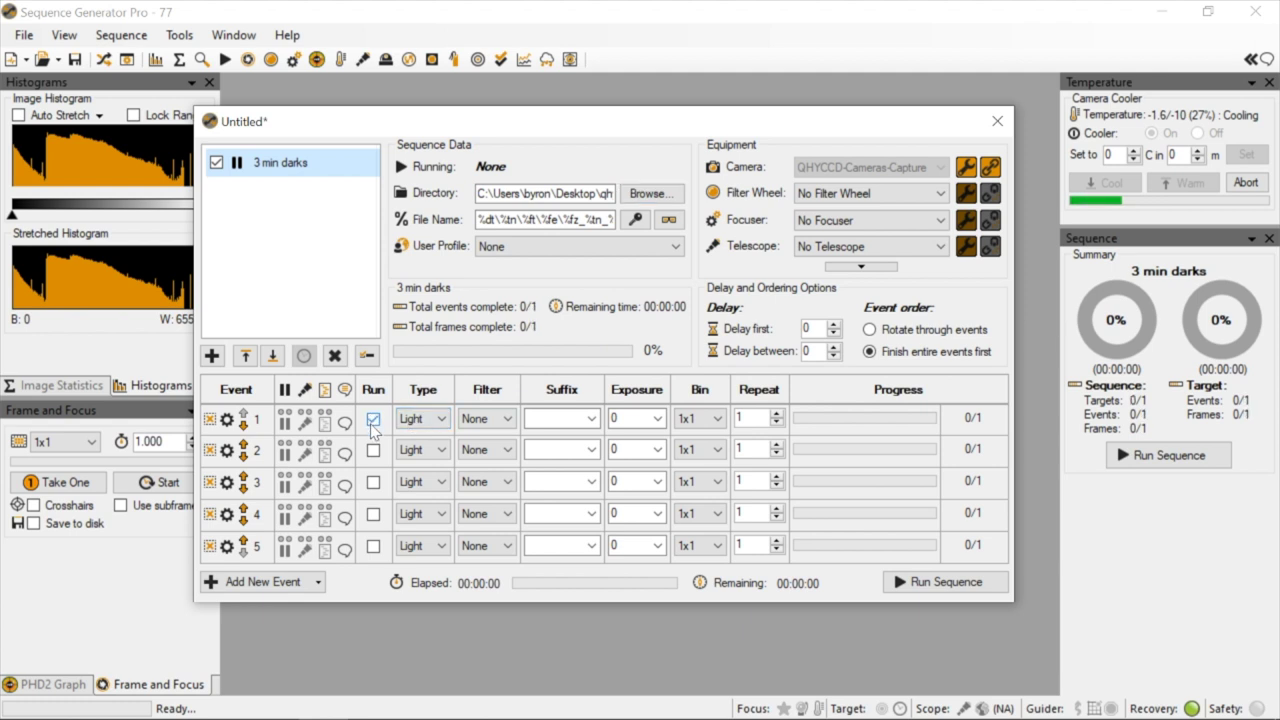
click(416, 420)
click(411, 449)
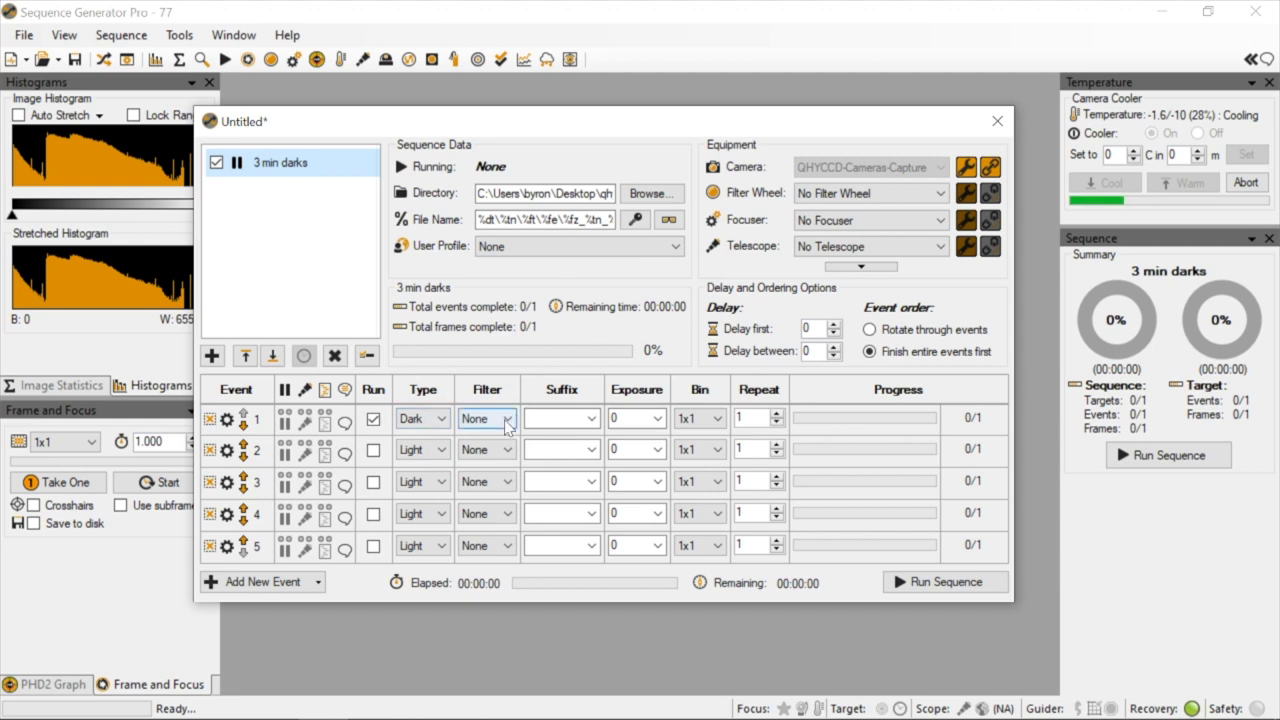
click(658, 419)
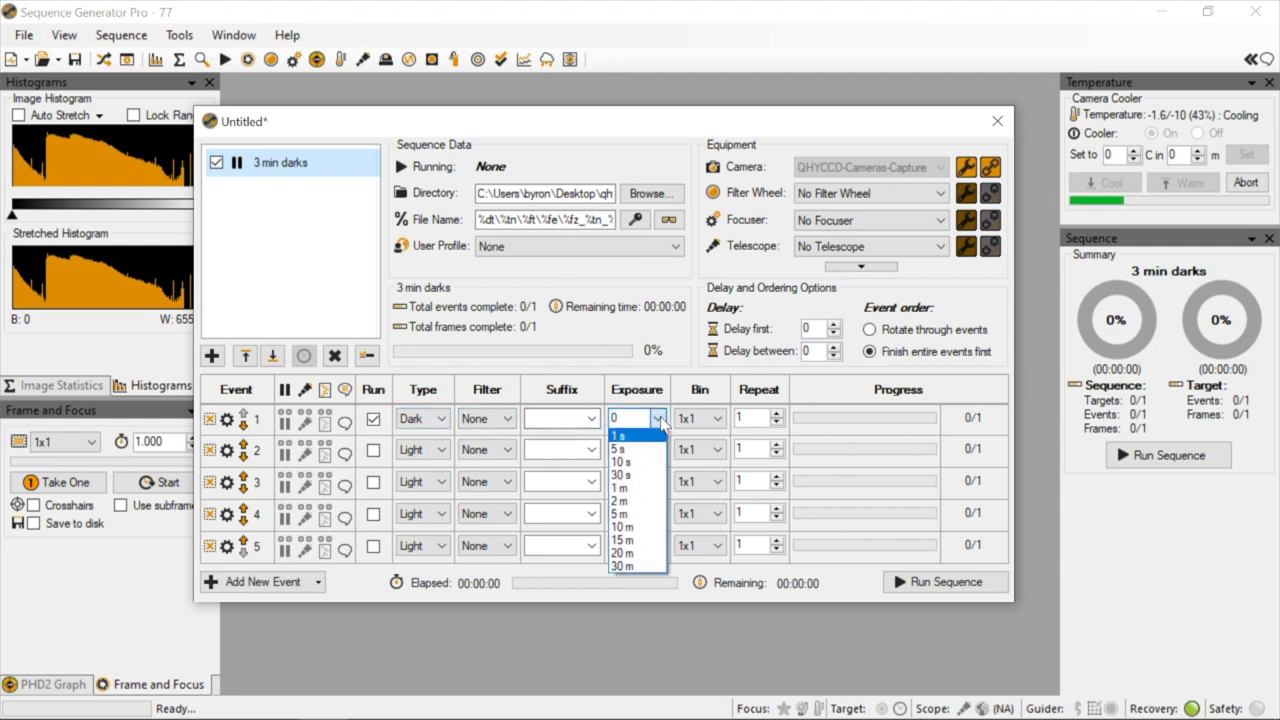
click(663, 416)
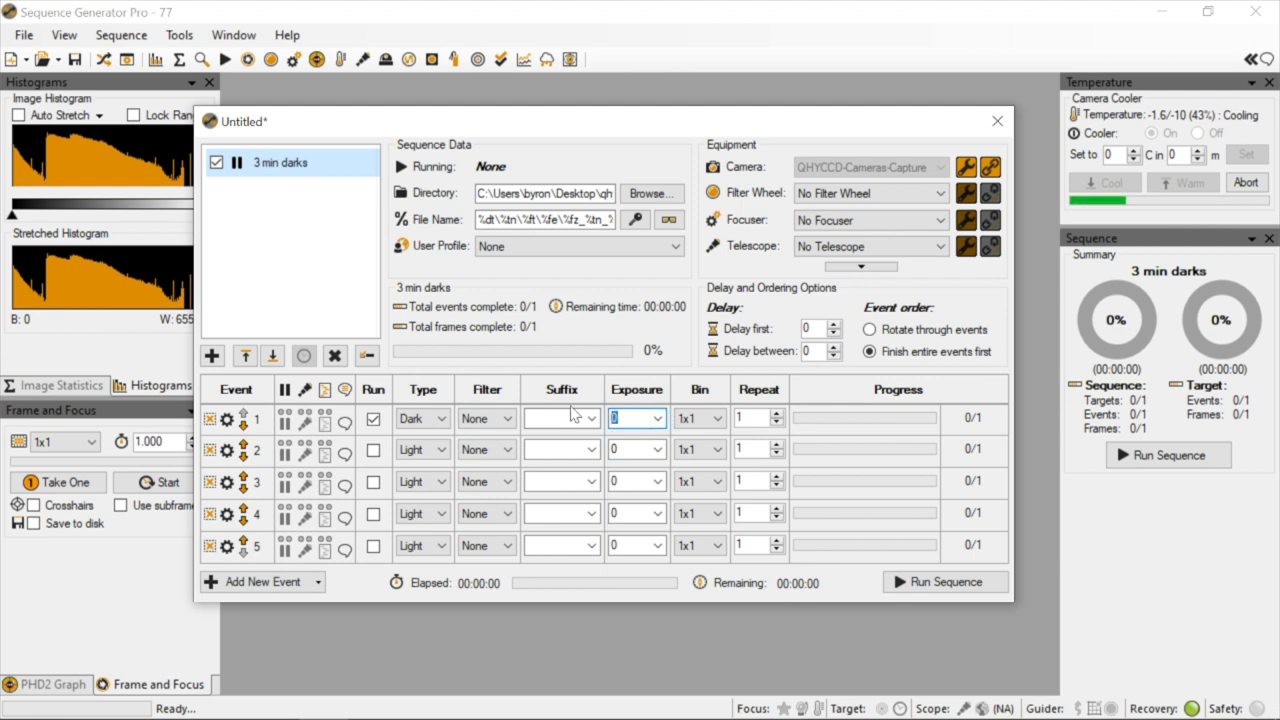
text(180)
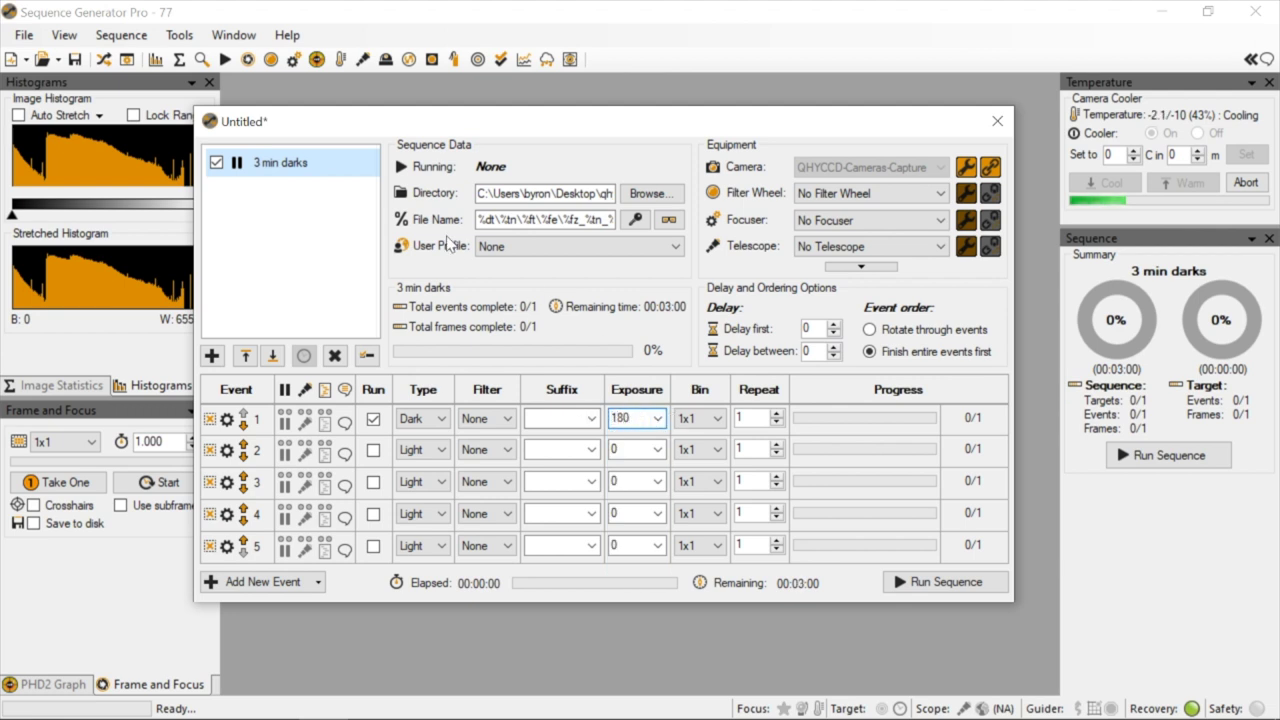
key(Tab)
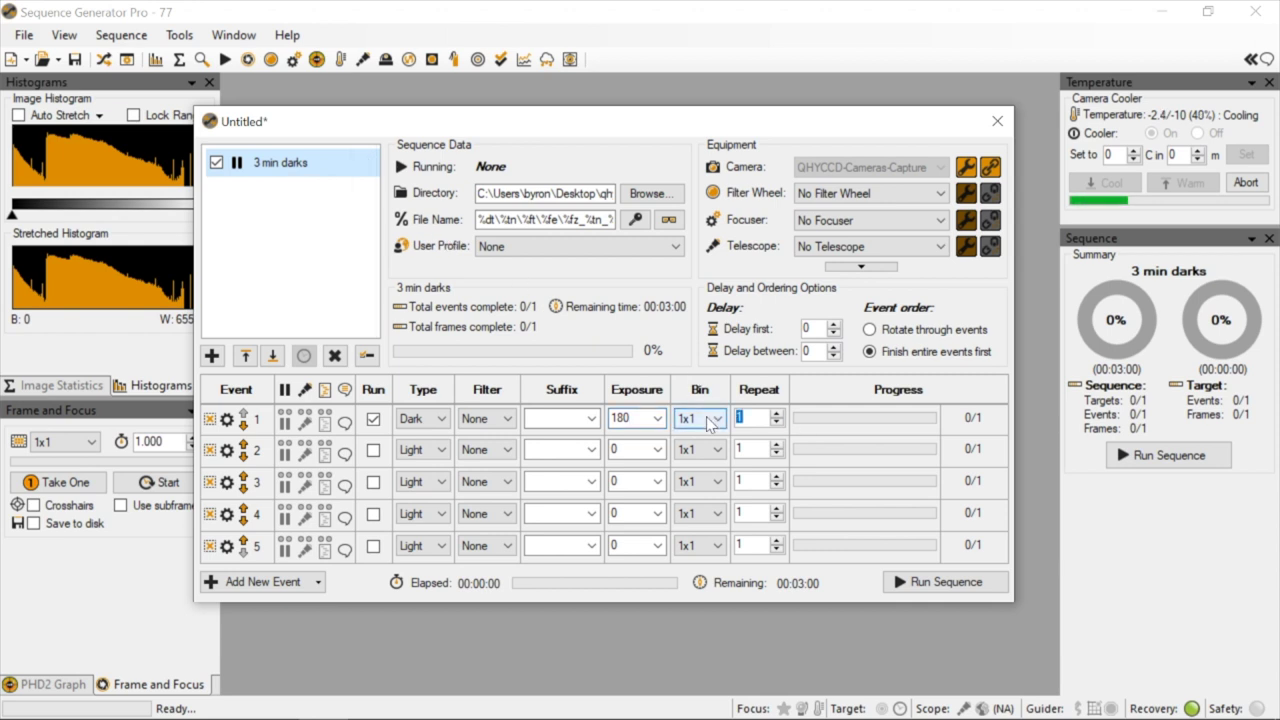
text(25)
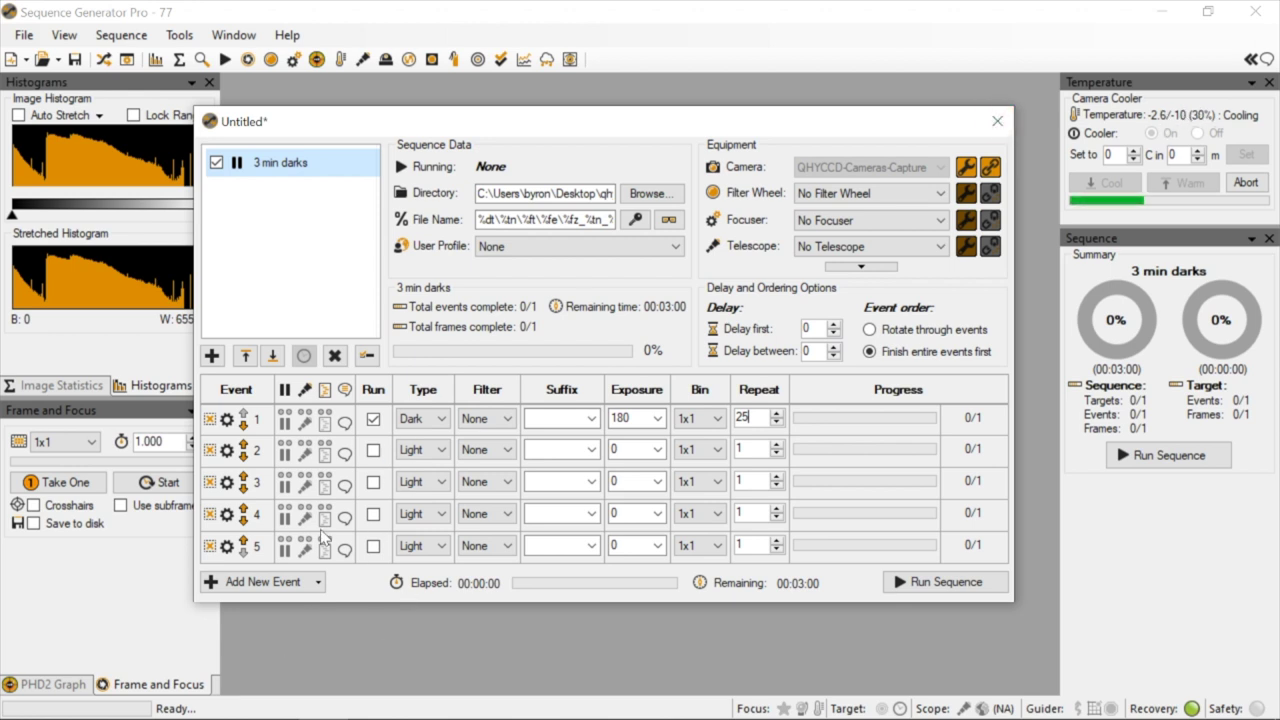
Enable event 2 as a Bias frame and go to its repeat count of 50
click(373, 452)
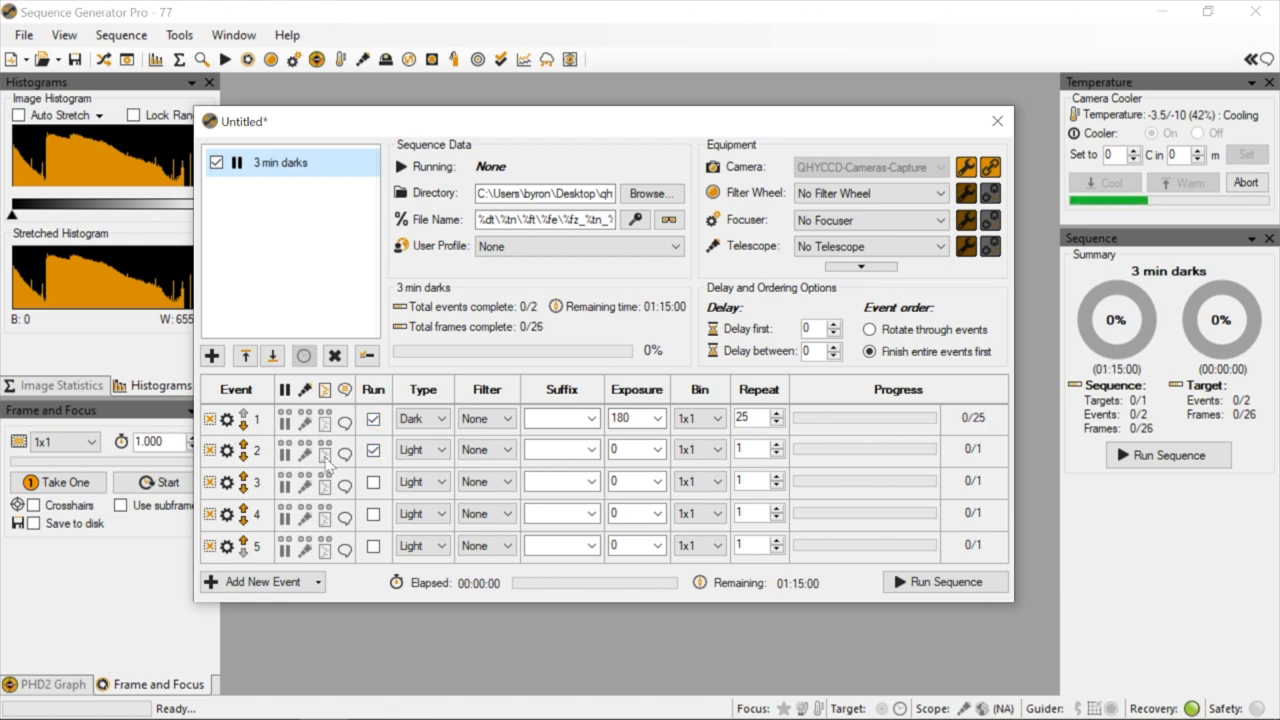
click(428, 450)
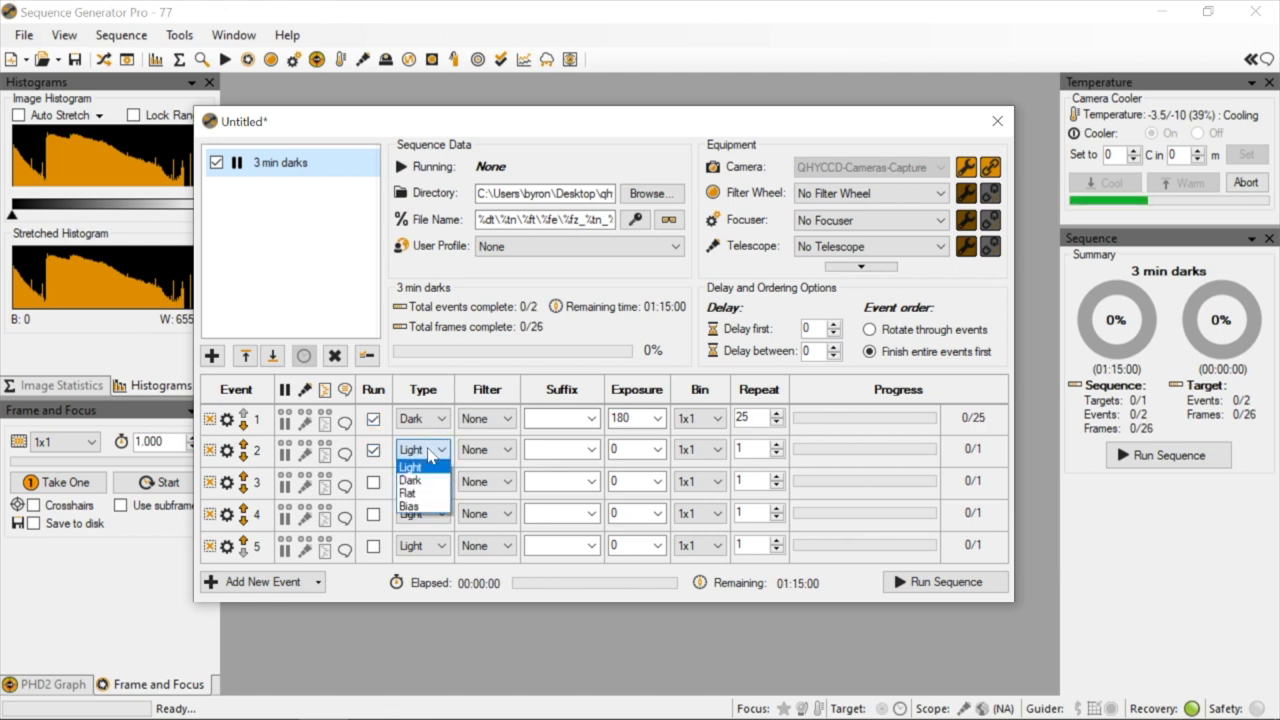
click(410, 506)
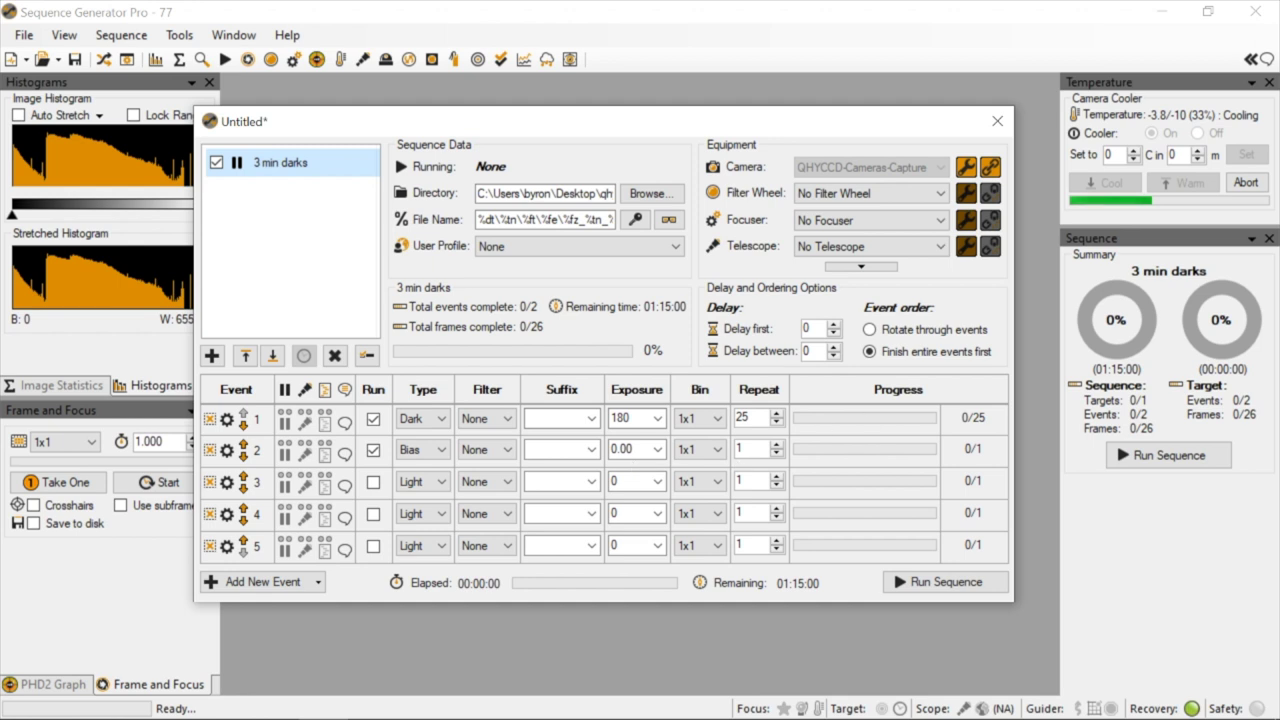
click(726, 450)
click(1140, 168)
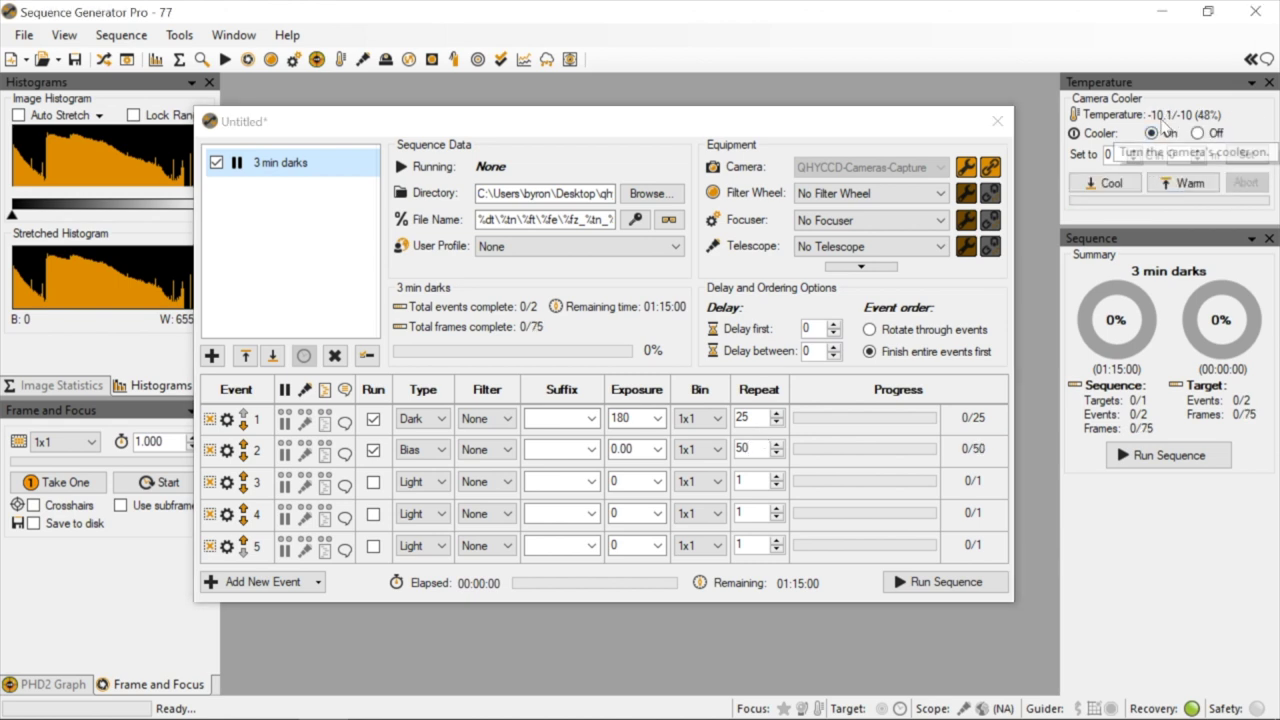
mouse_move(1175, 120)
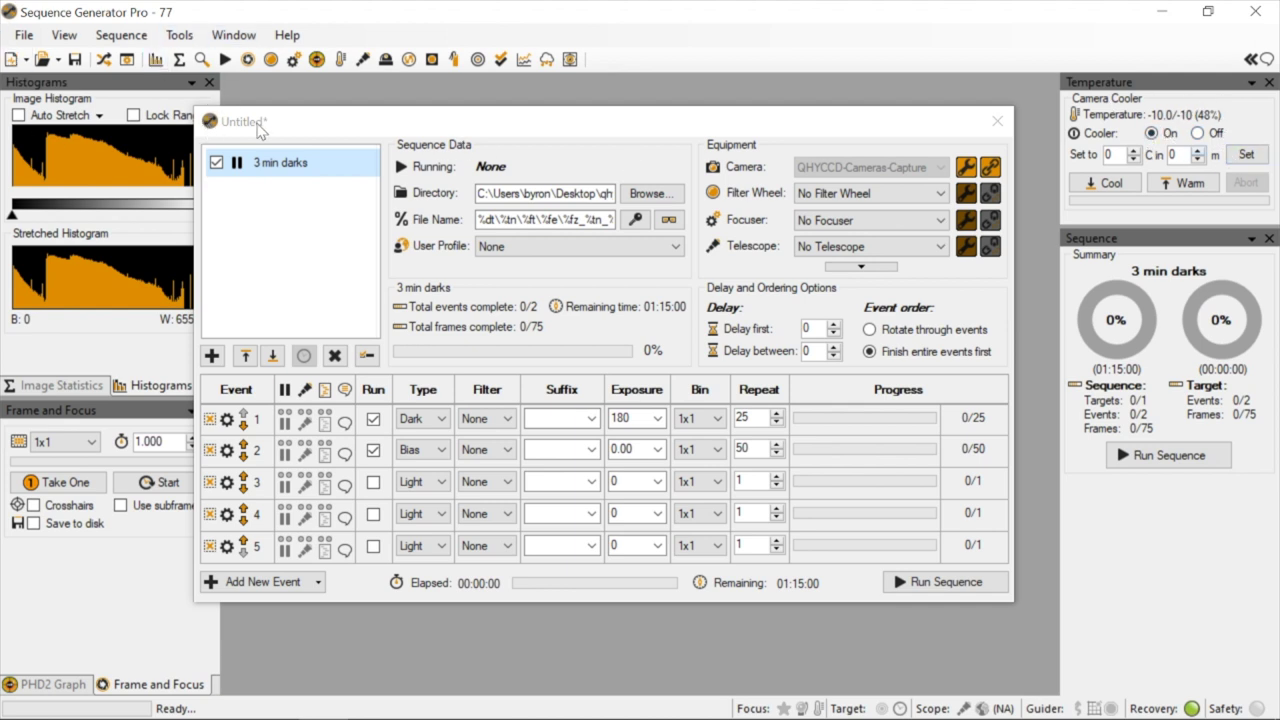
Save the sequence under the new file name '3 min darks 168c.sgf'
click(23, 35)
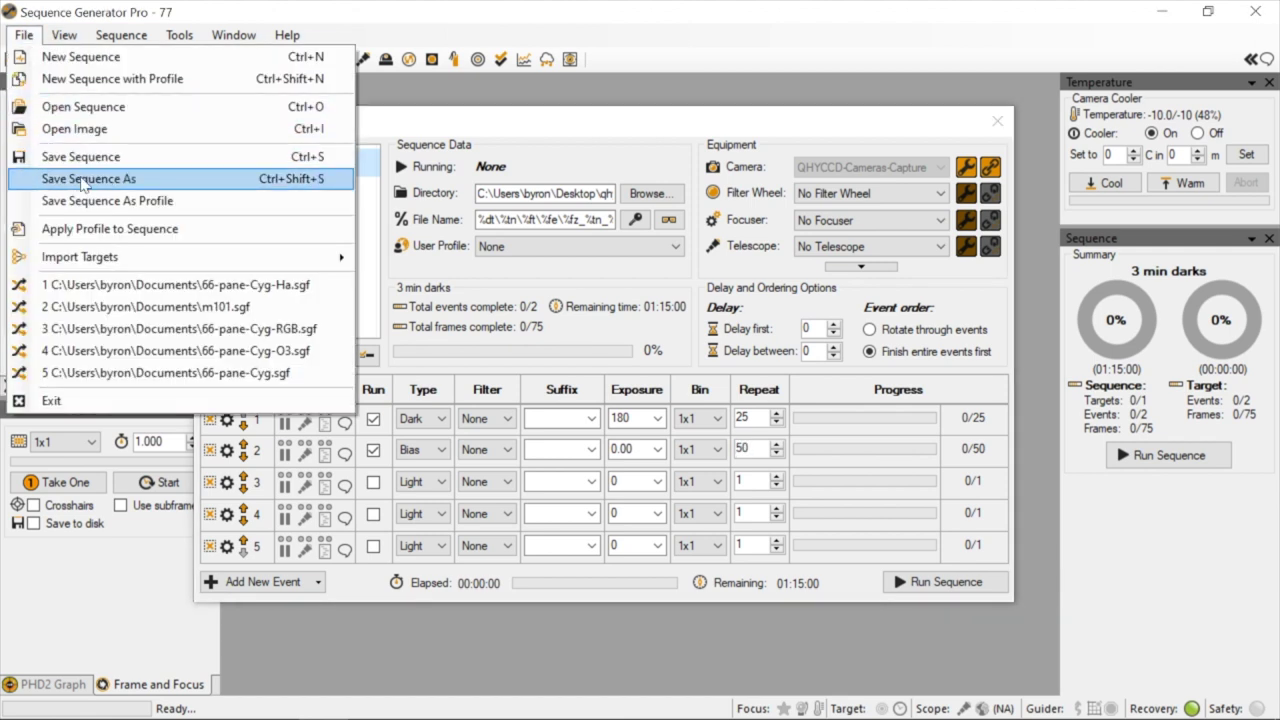
click(94, 165)
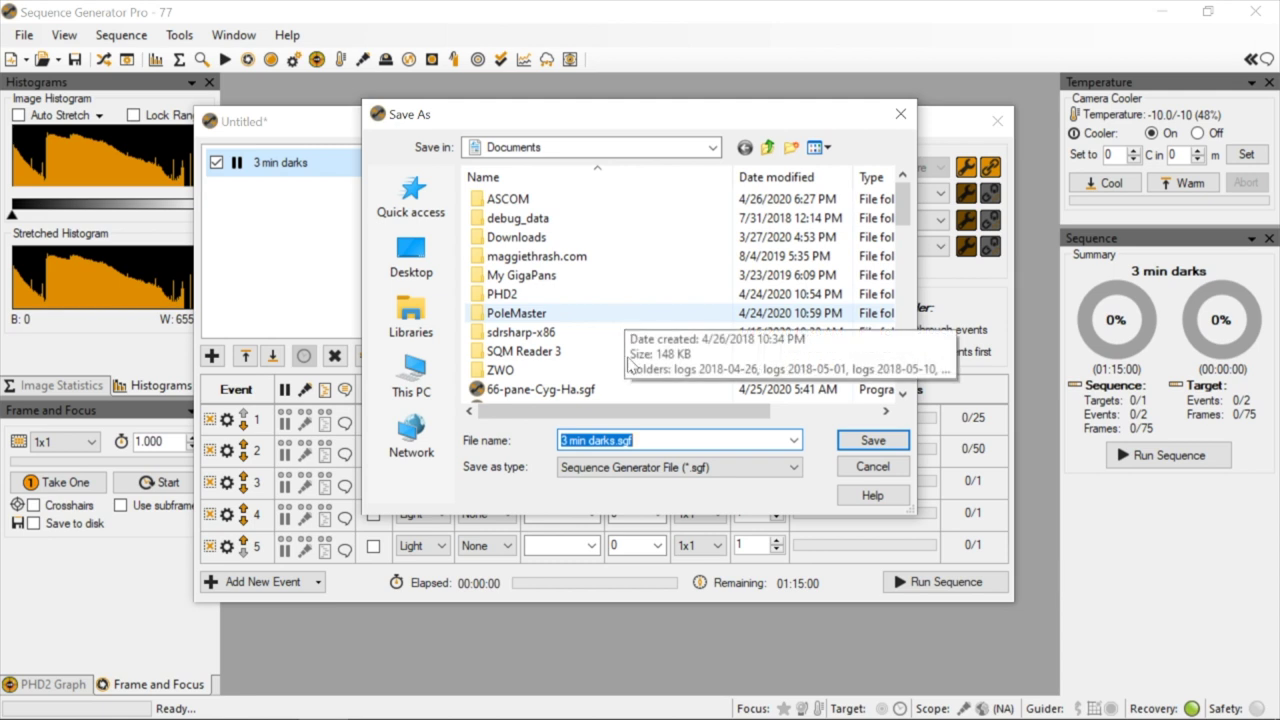
key(Right)
text(168c)
click(871, 450)
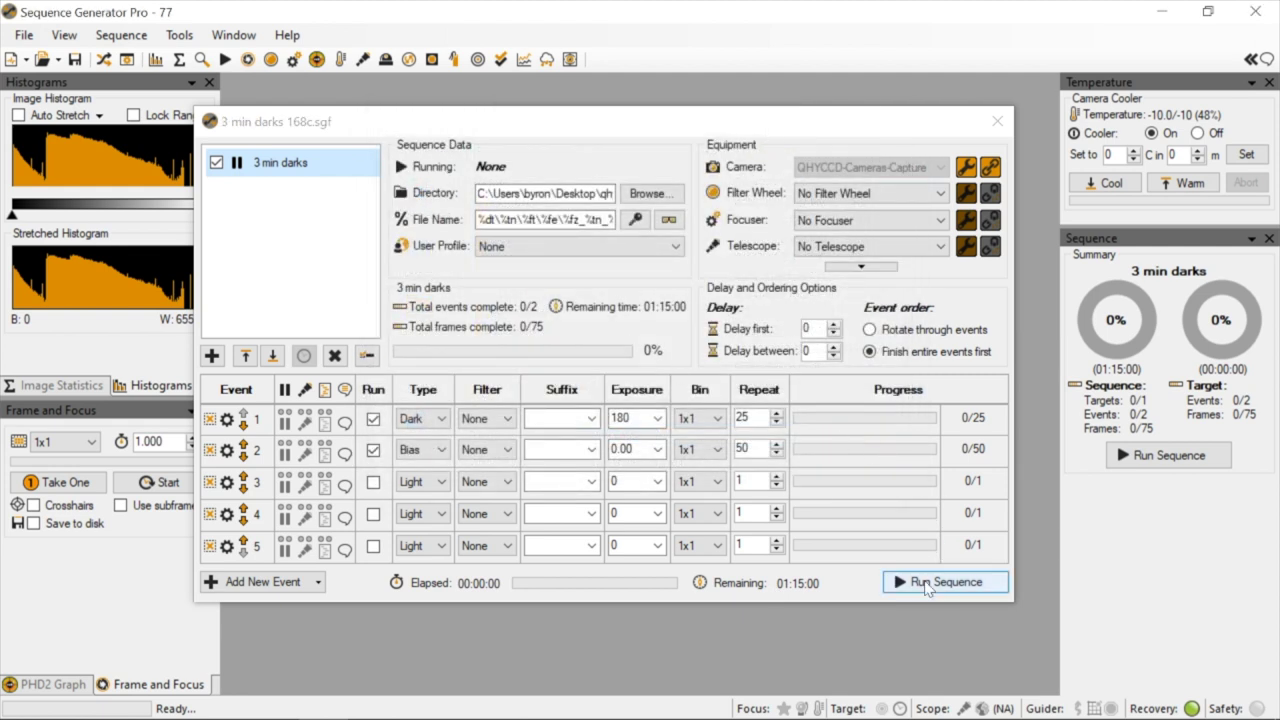
Start the 3 min darks capture and move the sequence window down to reveal the latest frame
click(927, 589)
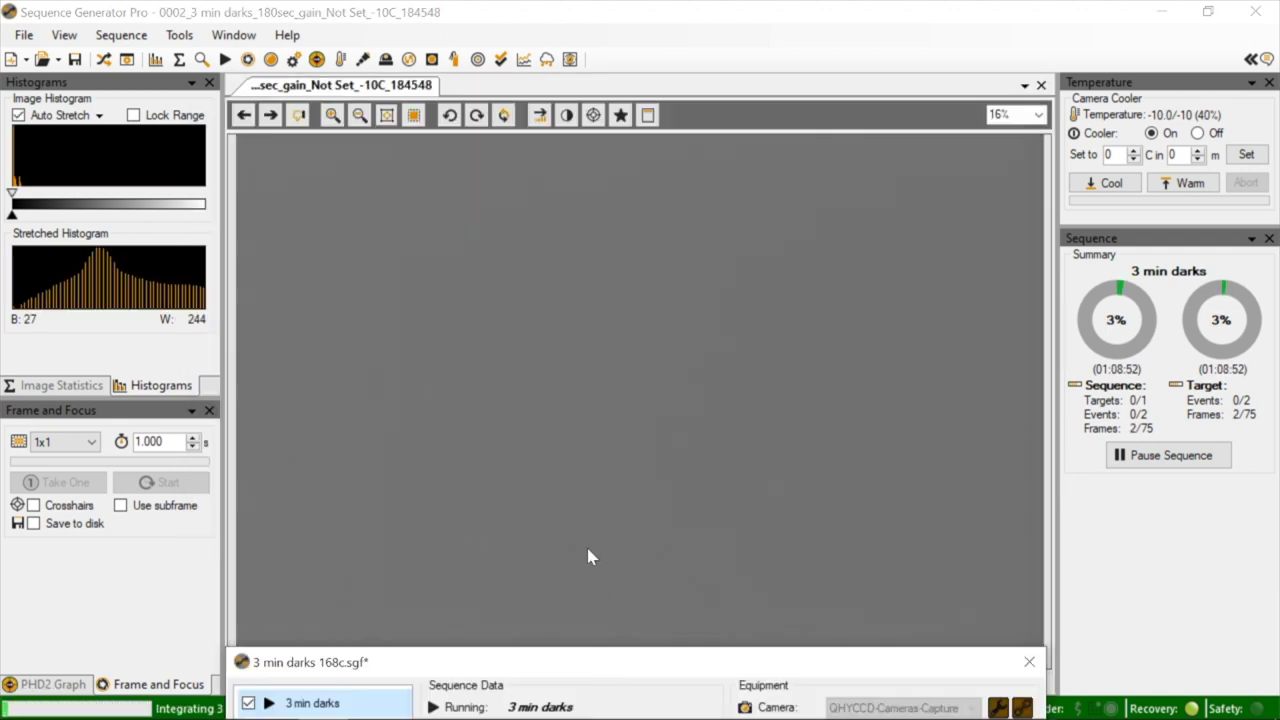
mouse_move(630, 671)
mouse_down()
mouse_move(663, 243)
mouse_move(643, 207)
mouse_move(632, 688)
mouse_up()
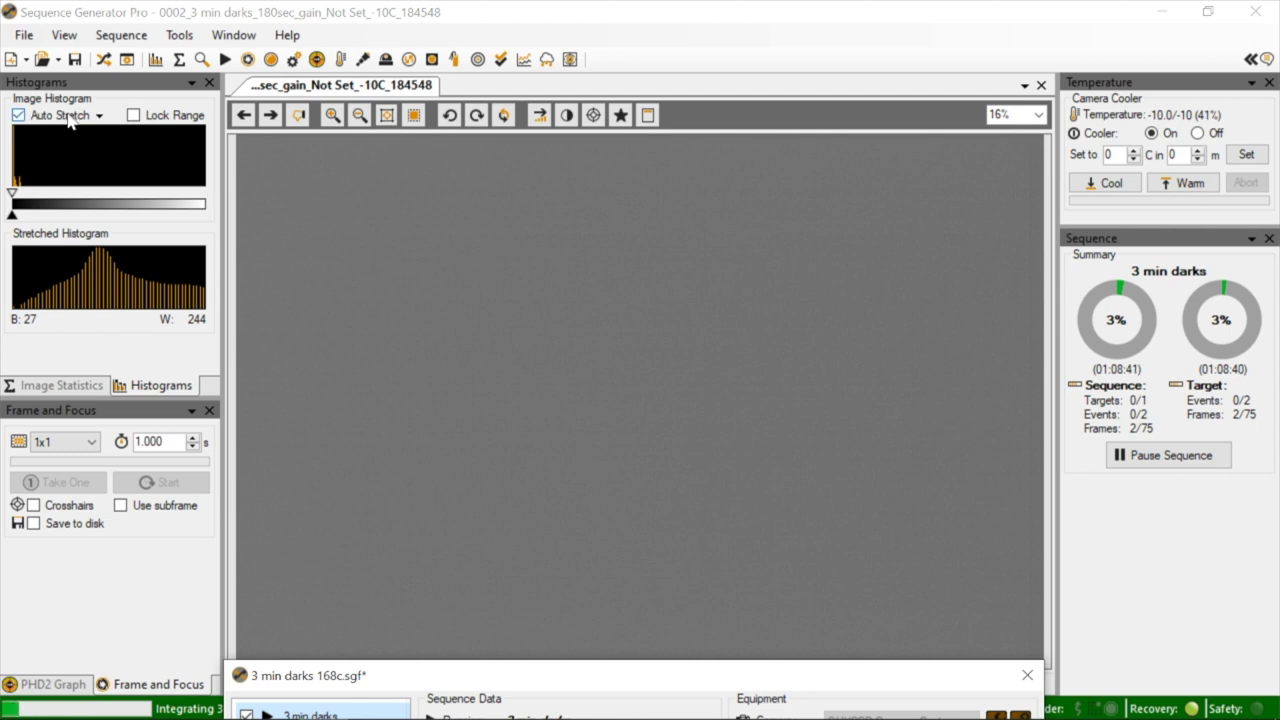
Keep the High auto-stretch and zoom the dark frame in to 150%
click(99, 115)
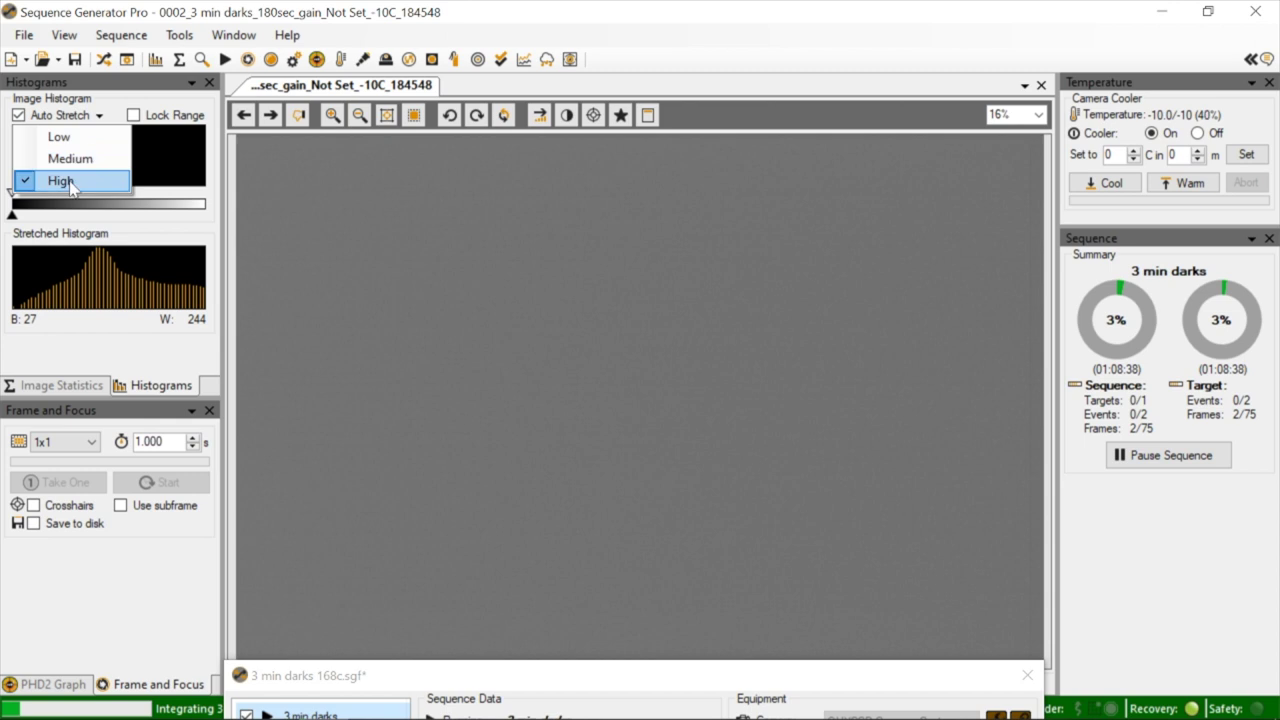
click(80, 115)
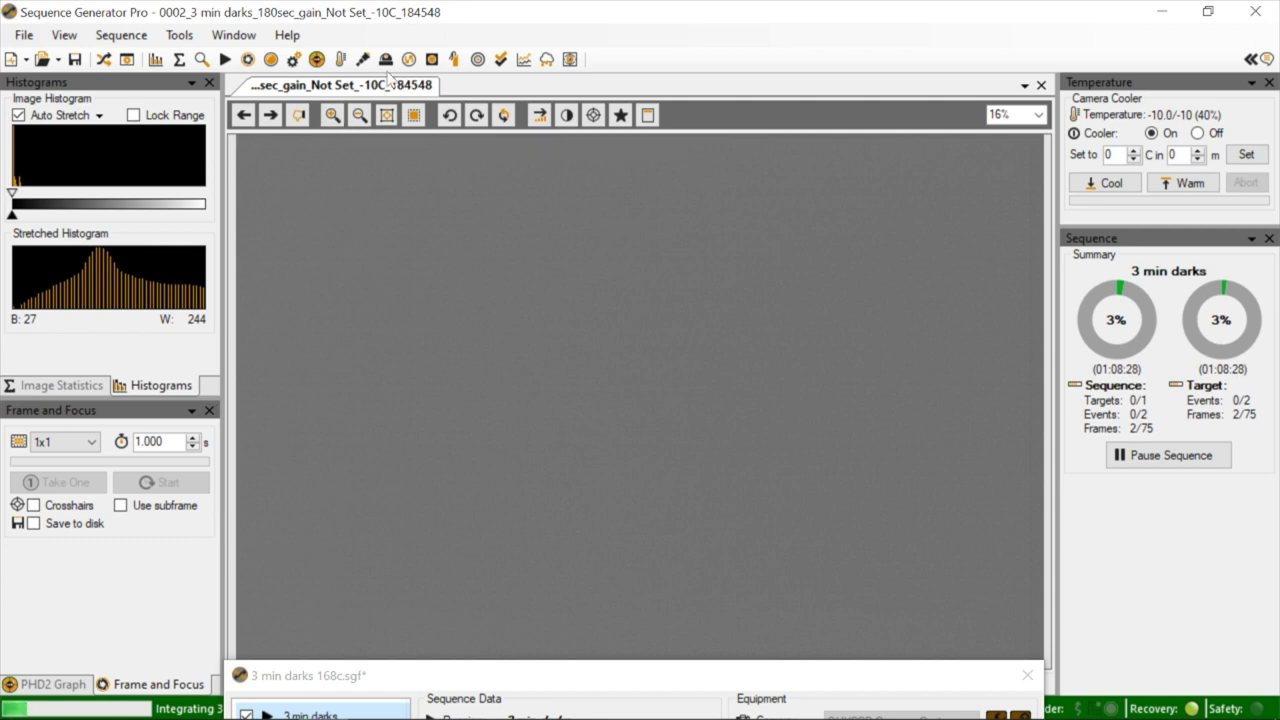
click(340, 119)
click(340, 119)
click(340, 119)
click(340, 119)
click(340, 119)
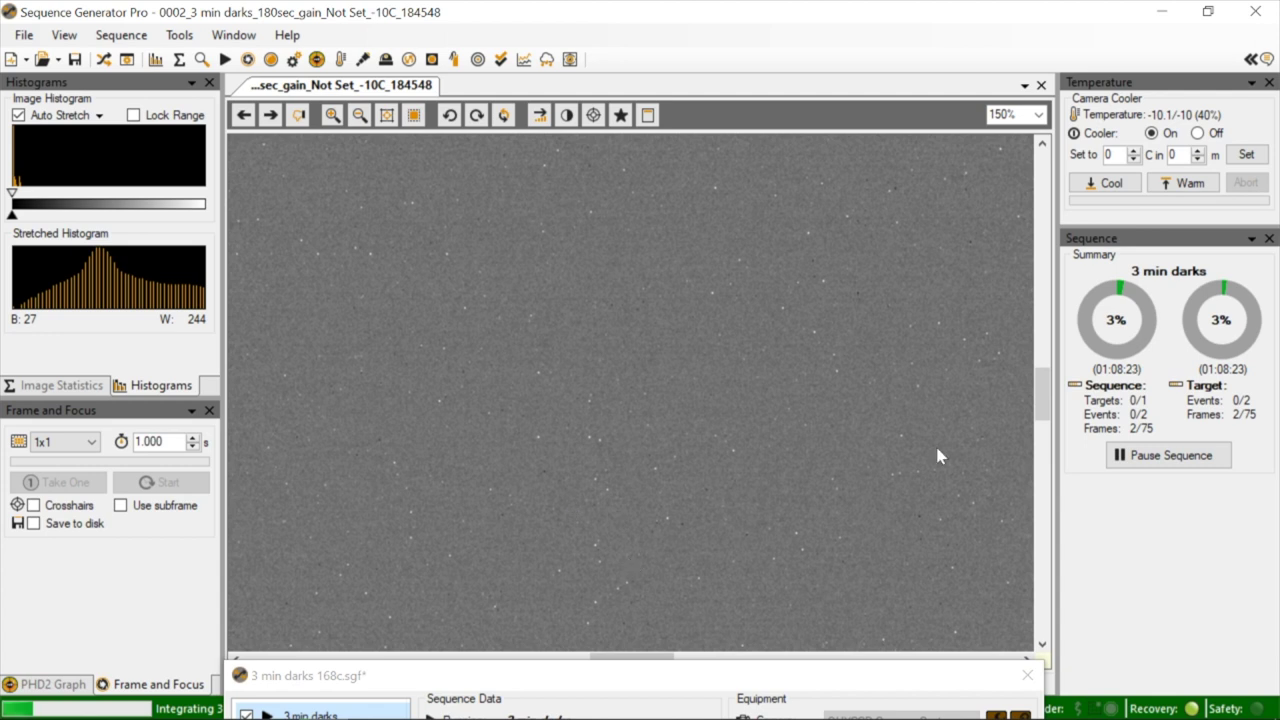
Scroll across the magnified frame, then zoom to fit the whole frame at 16%
drag(1041, 413, 1037, 283)
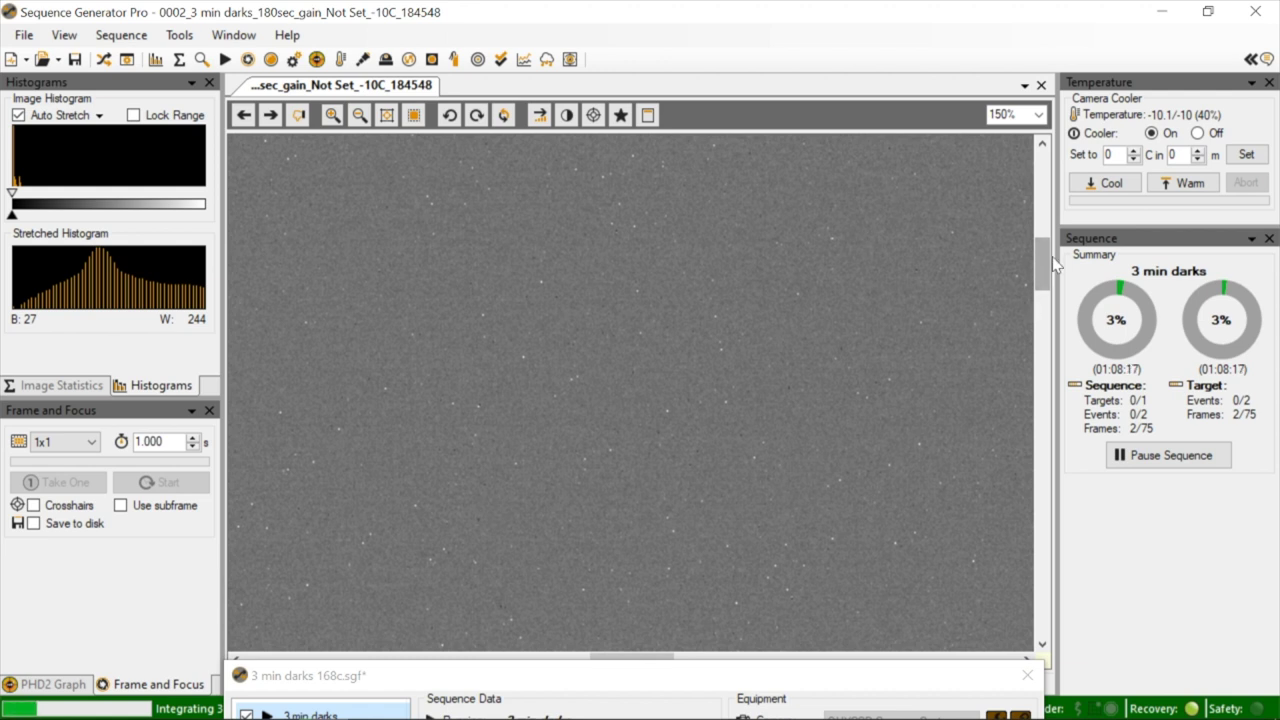
drag(1038, 252, 1040, 374)
click(387, 115)
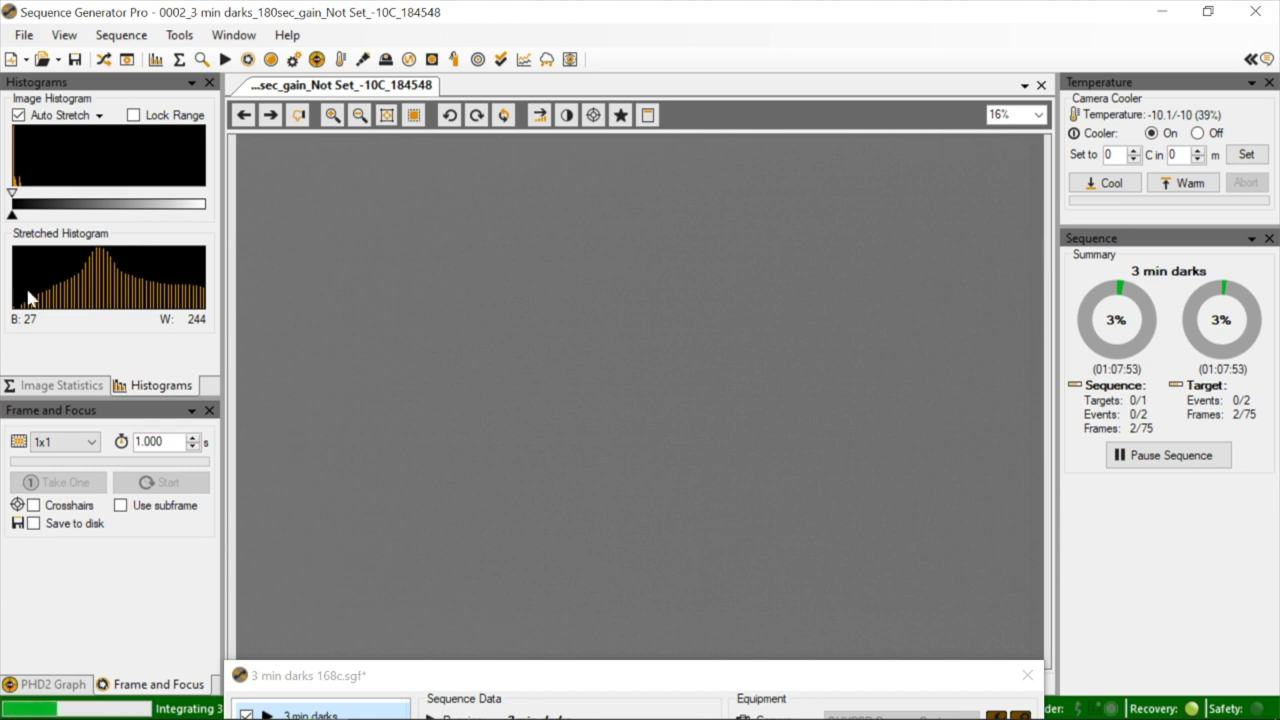
View the dark frame's Image Statistics, return to Histograms, and raise the sequence window to mid-screen
click(56, 387)
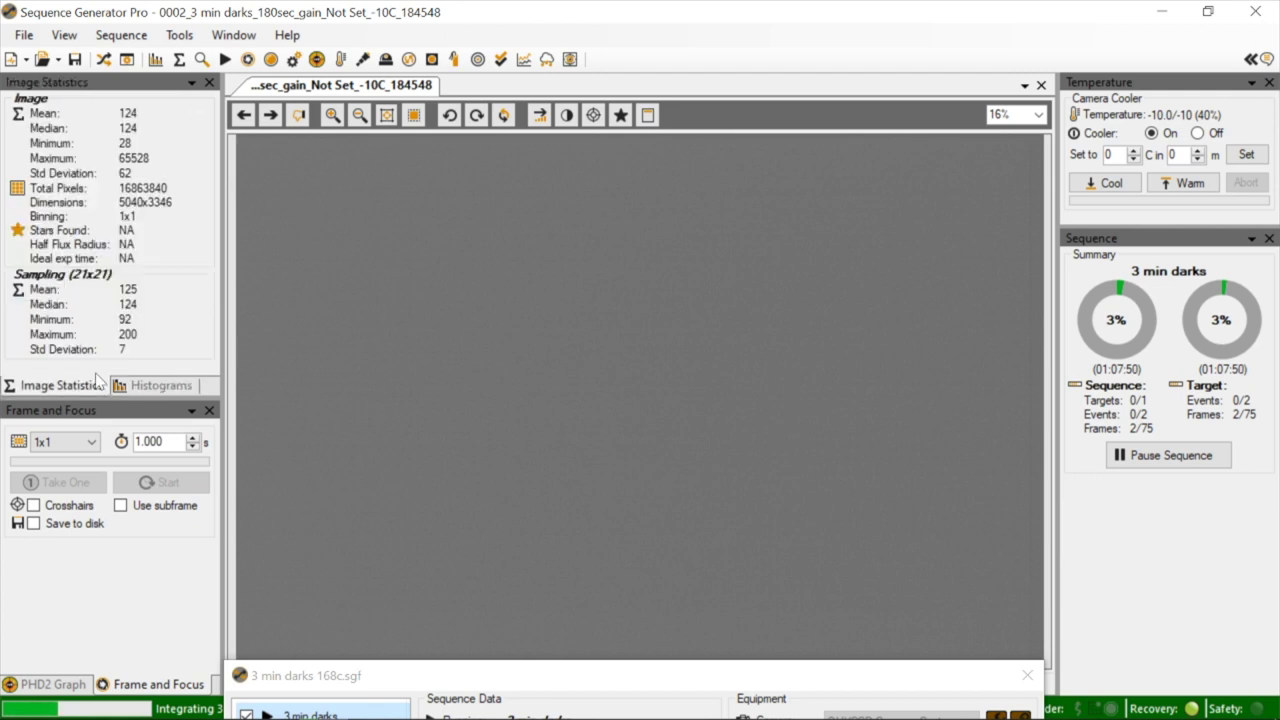
click(155, 388)
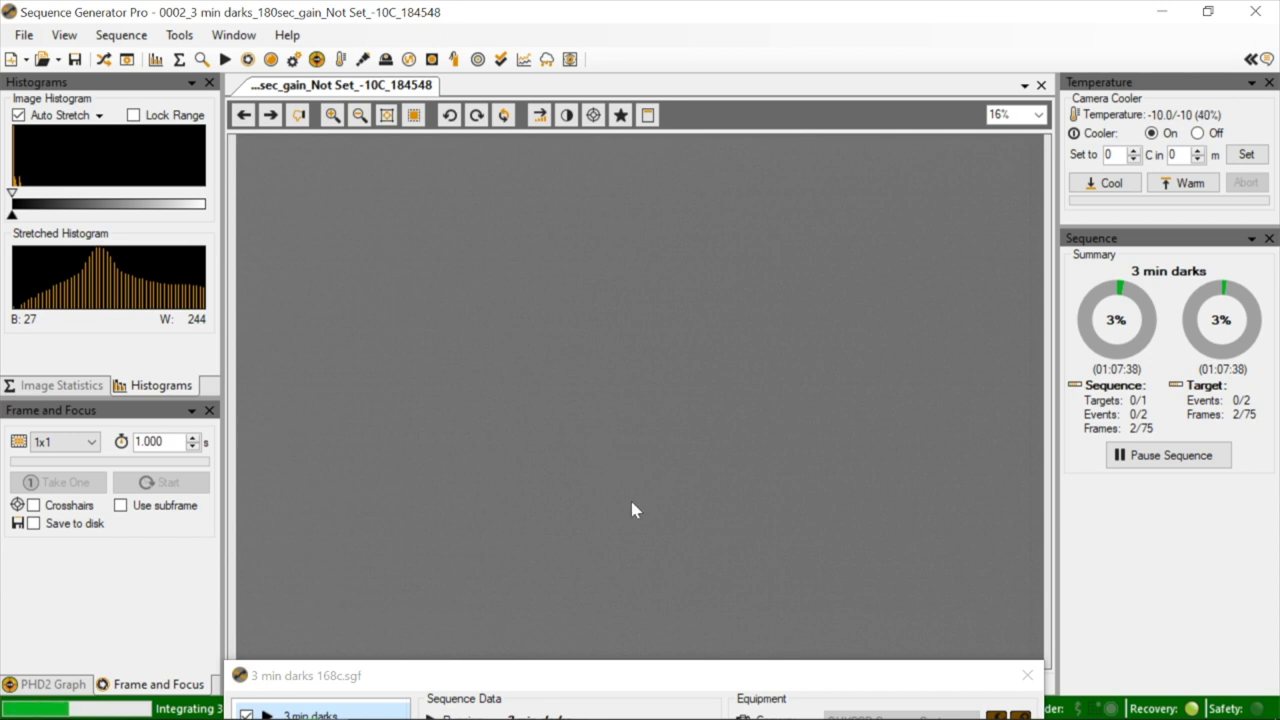
drag(623, 677, 625, 162)
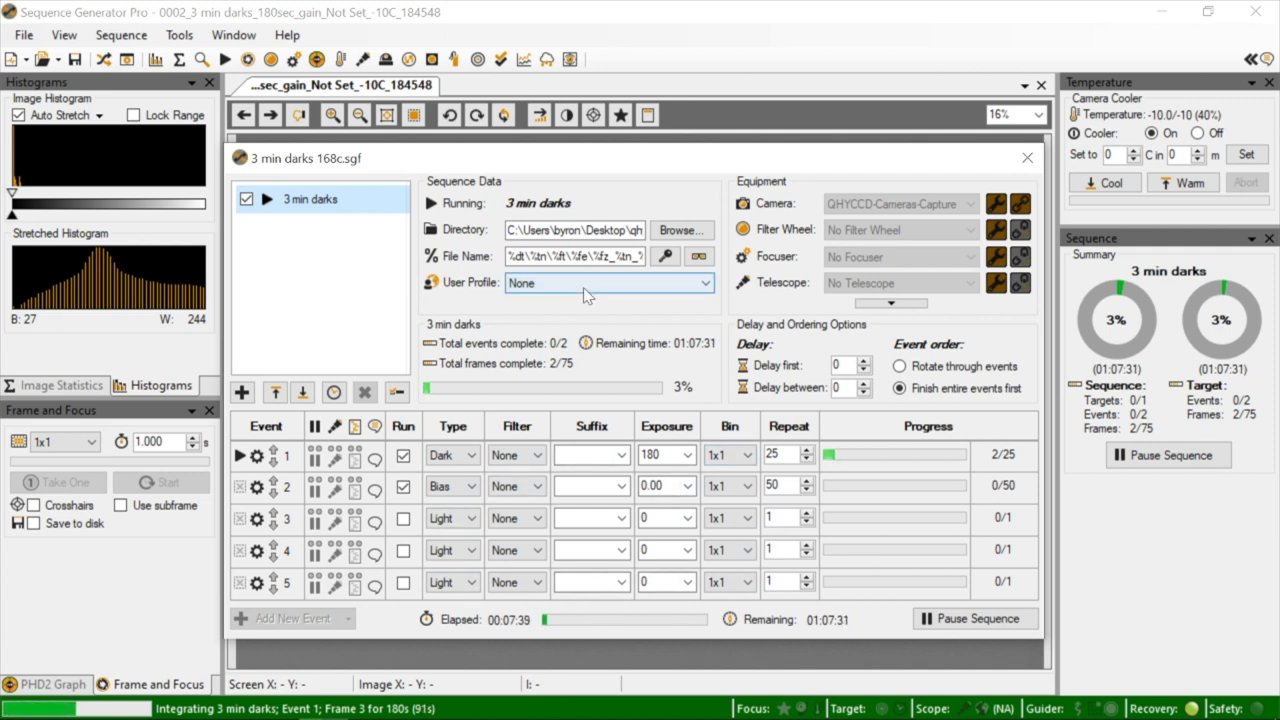
Move the white-point slider right so the dark frame shows black, with the sequence window moved aside and back
drag(633, 160, 603, 660)
mouse_move(12, 193)
mouse_down()
mouse_move(45, 198)
mouse_move(18, 196)
mouse_move(29, 197)
mouse_up()
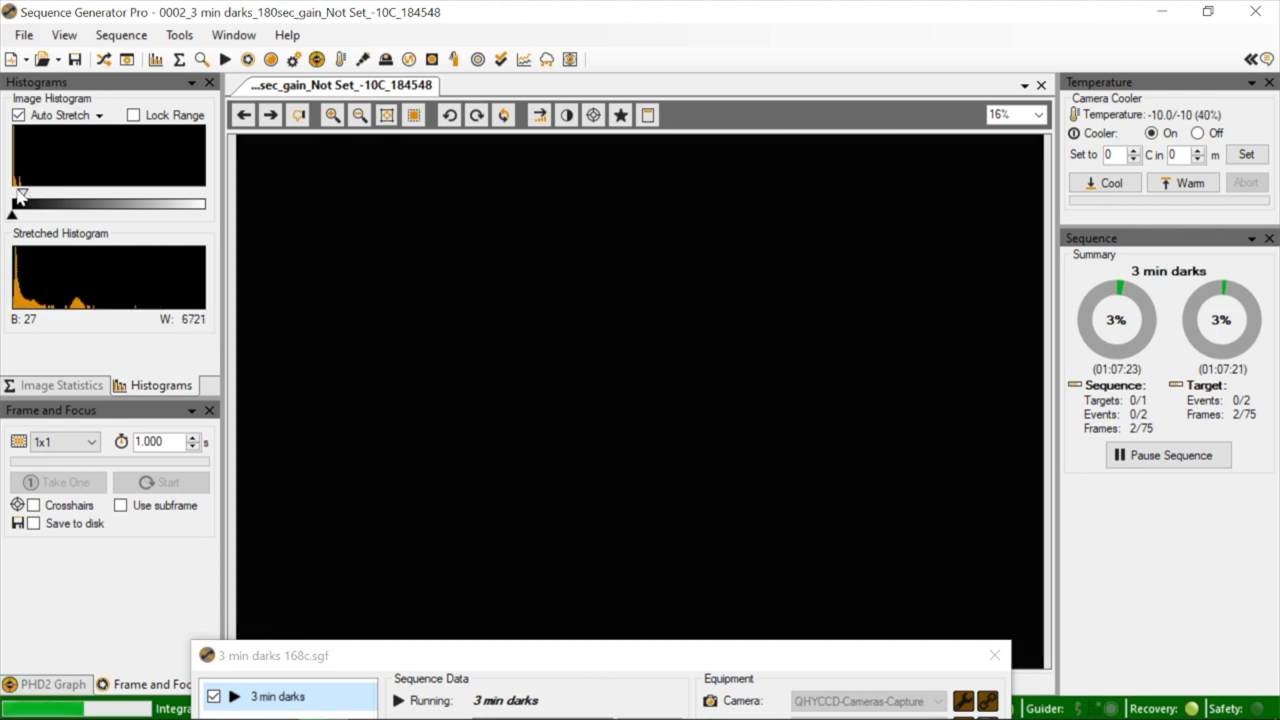
drag(20, 196, 35, 198)
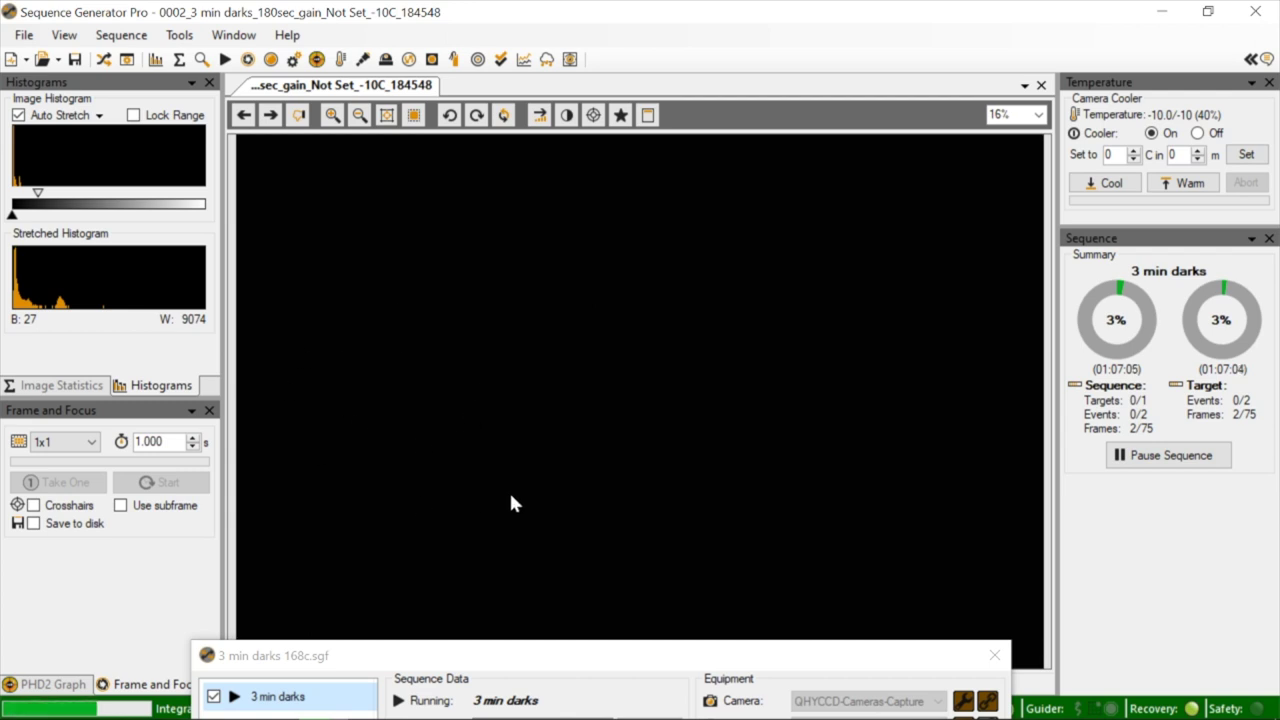
drag(533, 660, 544, 196)
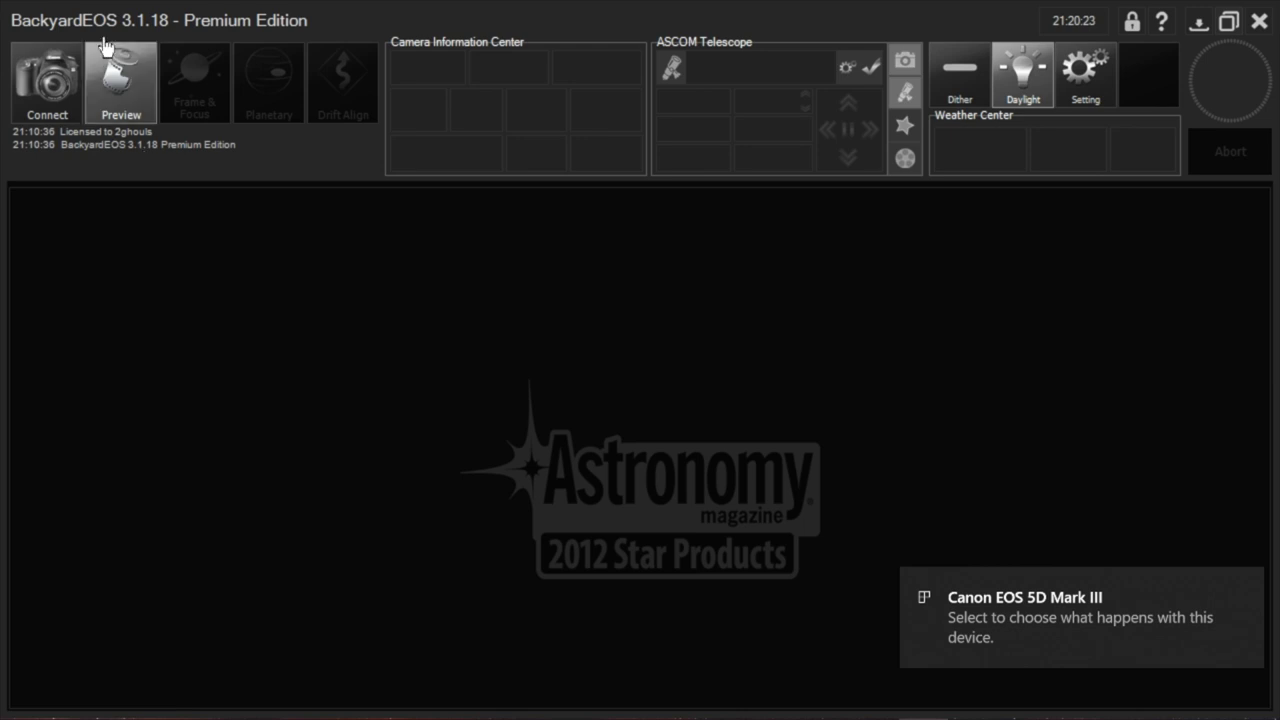
Connect BackyardEOS to the Canon EOS 5D Mark III using the Canon driver
click(28, 68)
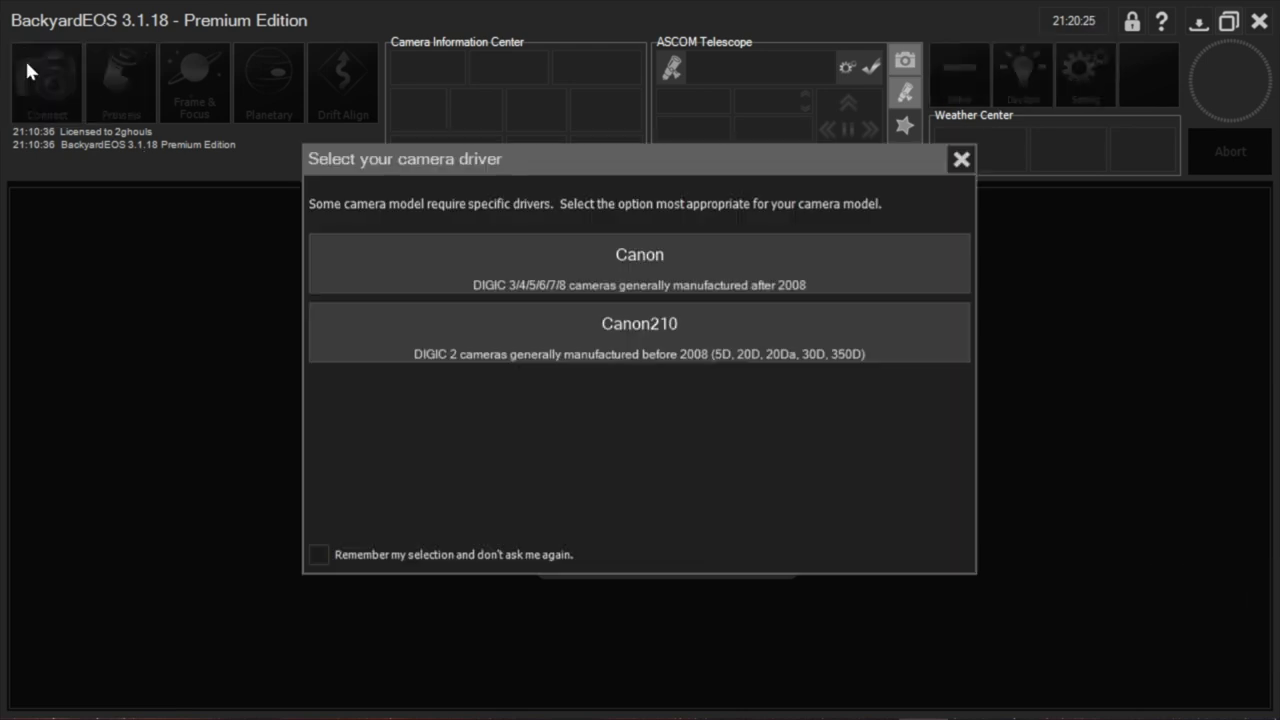
click(472, 259)
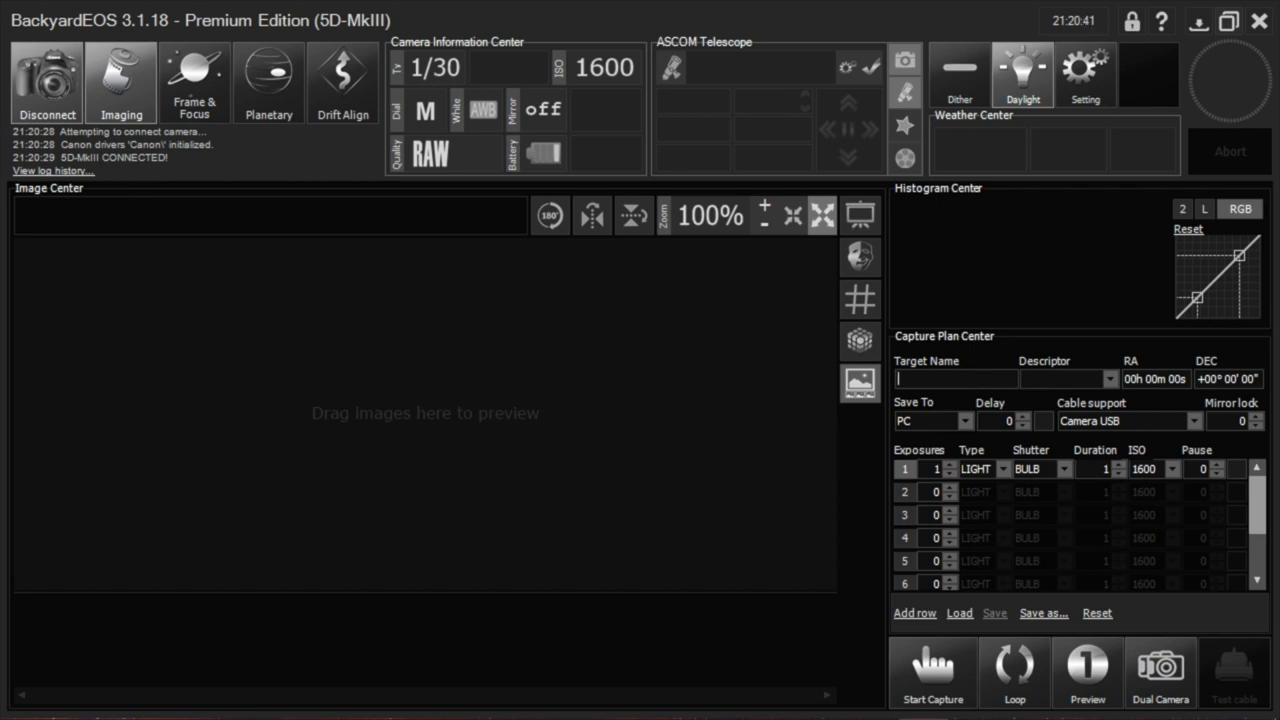
Name the plan '90s darks' and set row 1 to 100 DARK BULB exposures of 90 s
click(898, 379)
text(90s darks)
click(936, 469)
text(100)
click(1000, 468)
click(976, 521)
click(1065, 468)
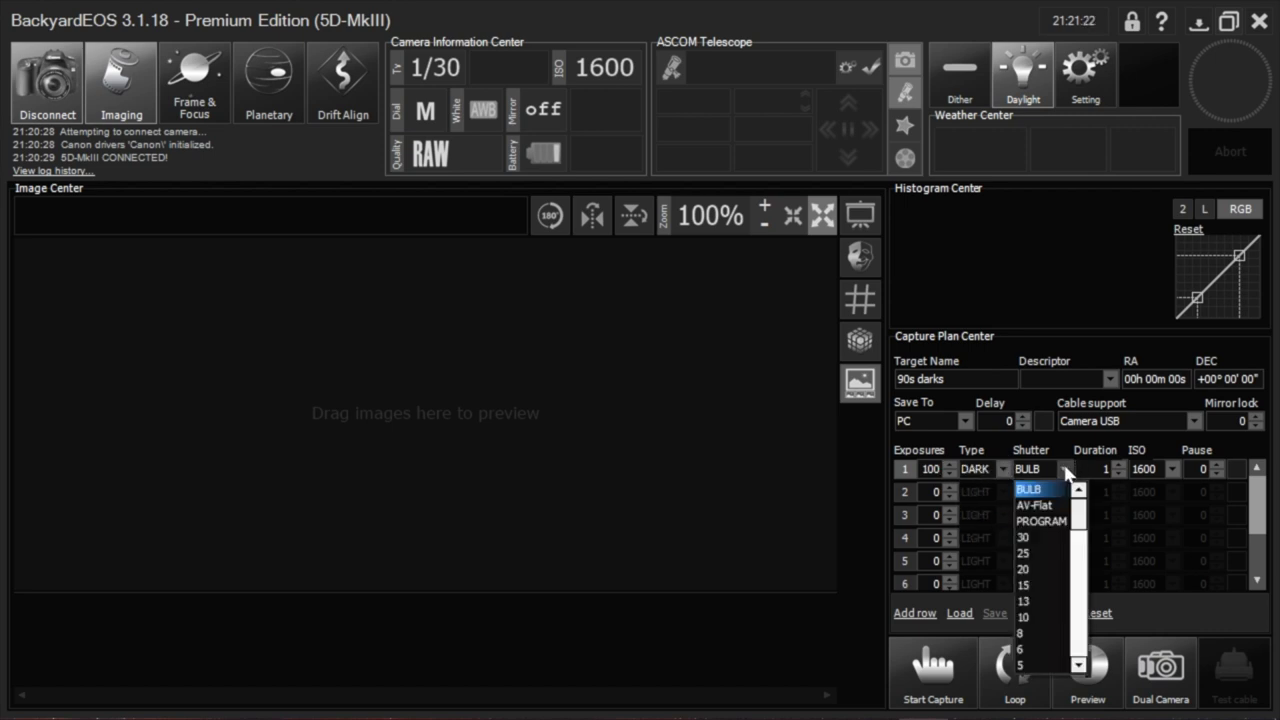
click(1066, 470)
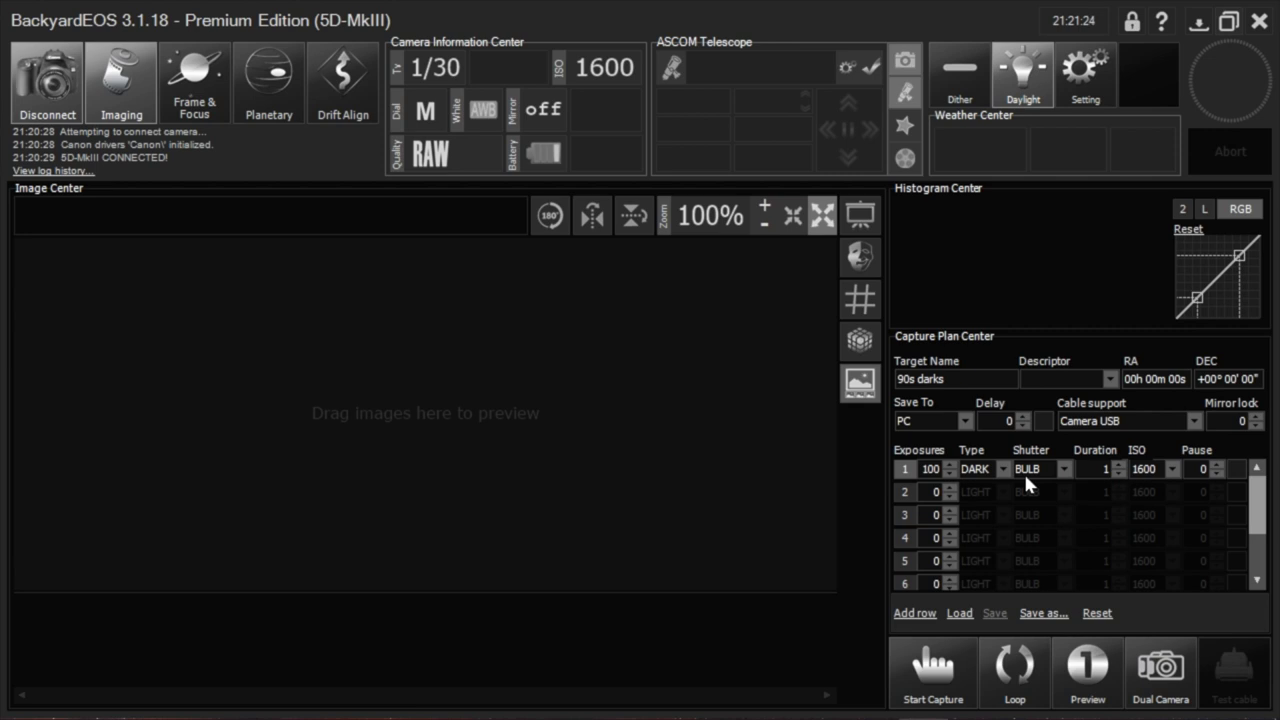
click(1104, 468)
text(90)
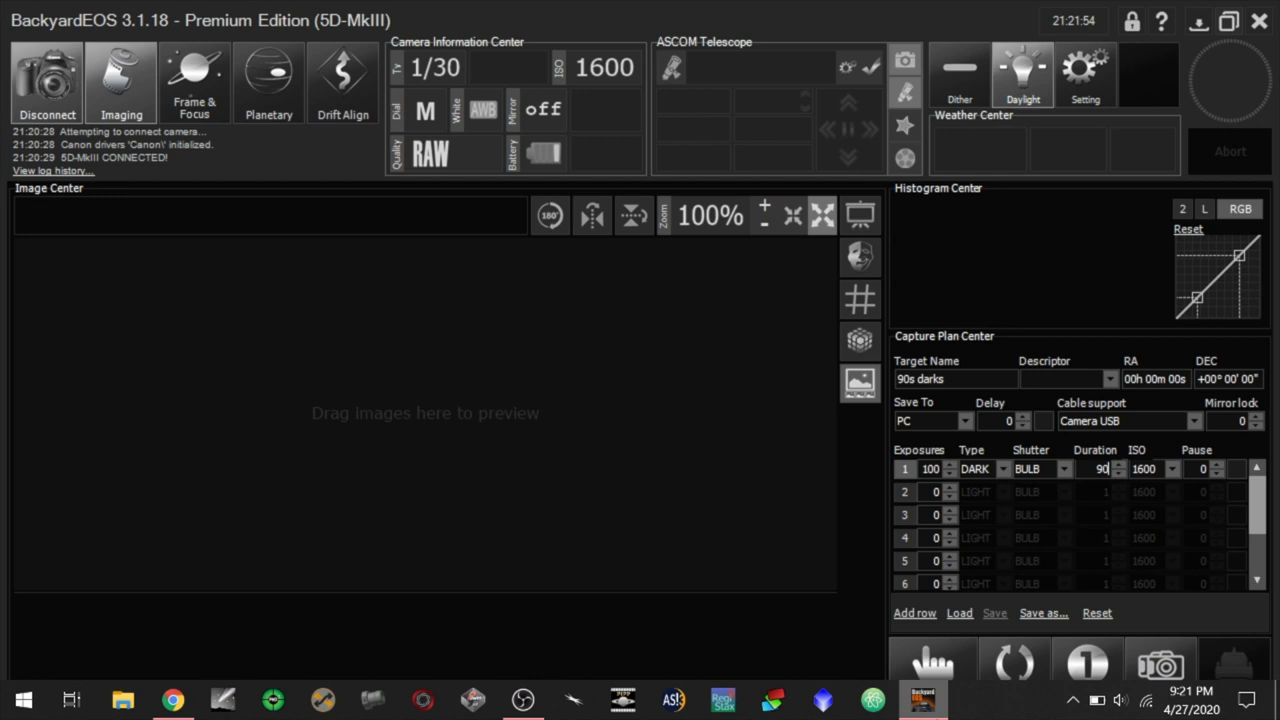
mouse_move(922, 700)
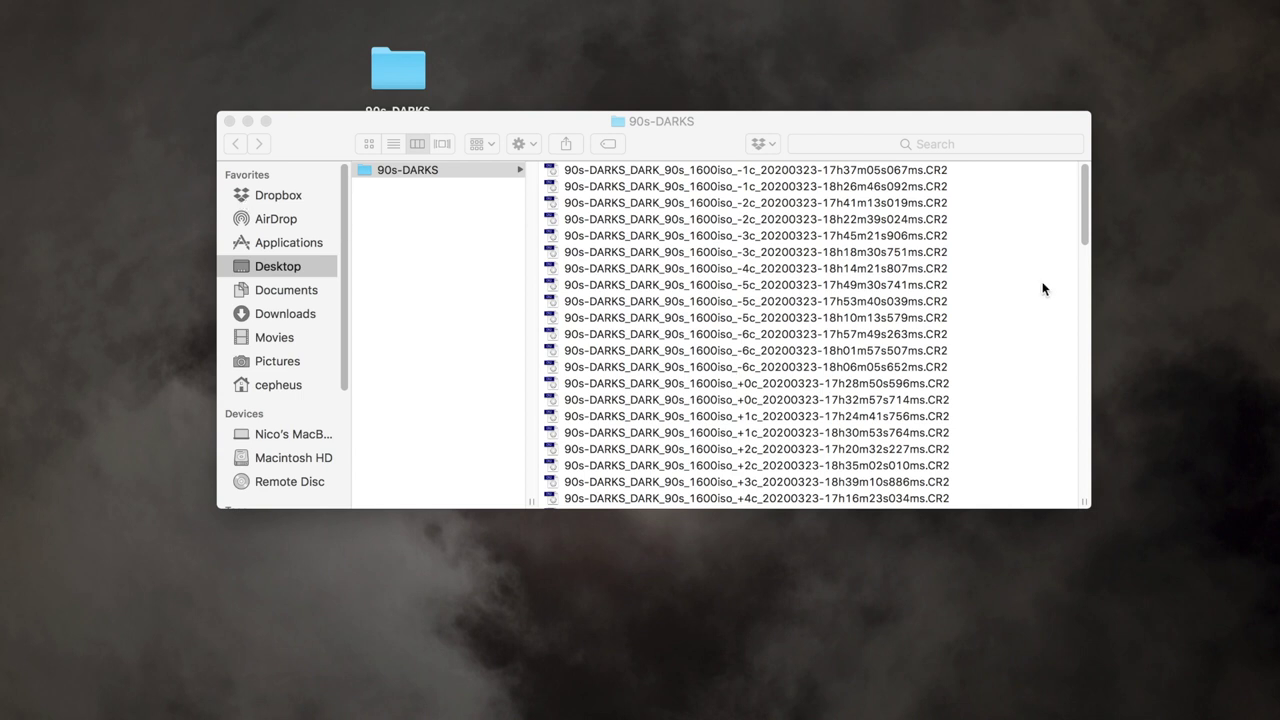
scroll(1046, 286, down, 15)
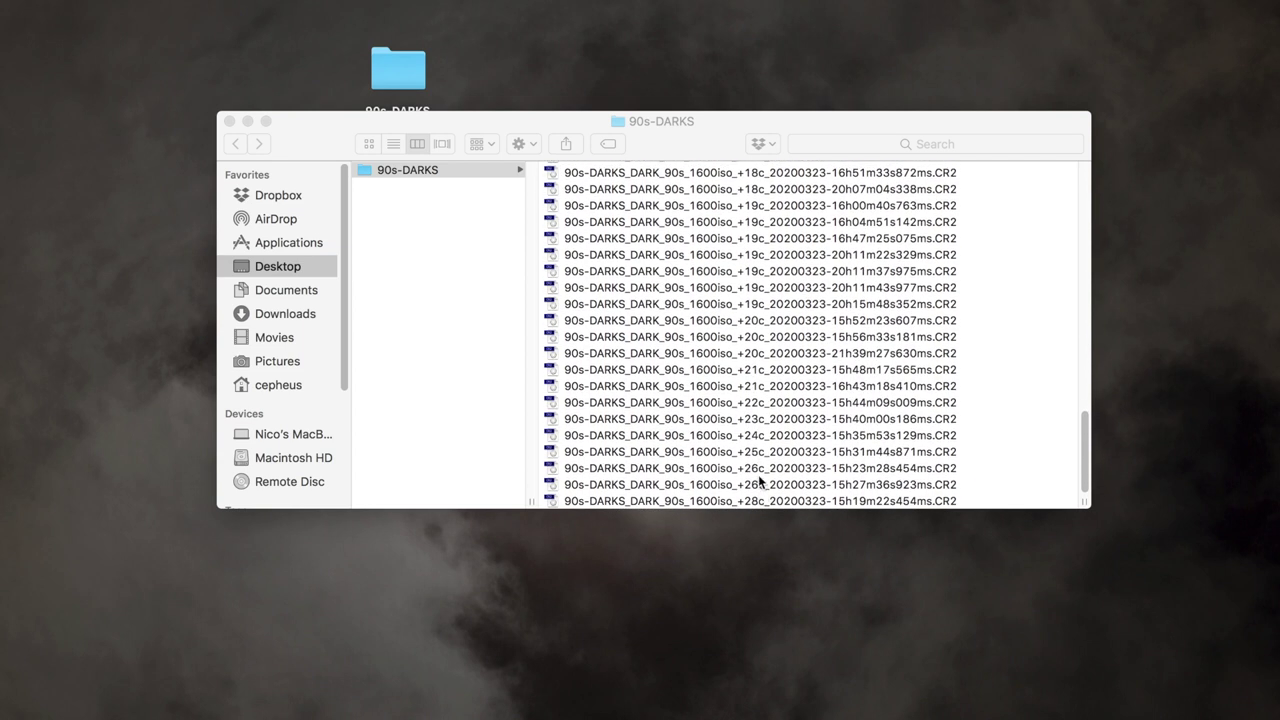
scroll(760, 490, up, 5)
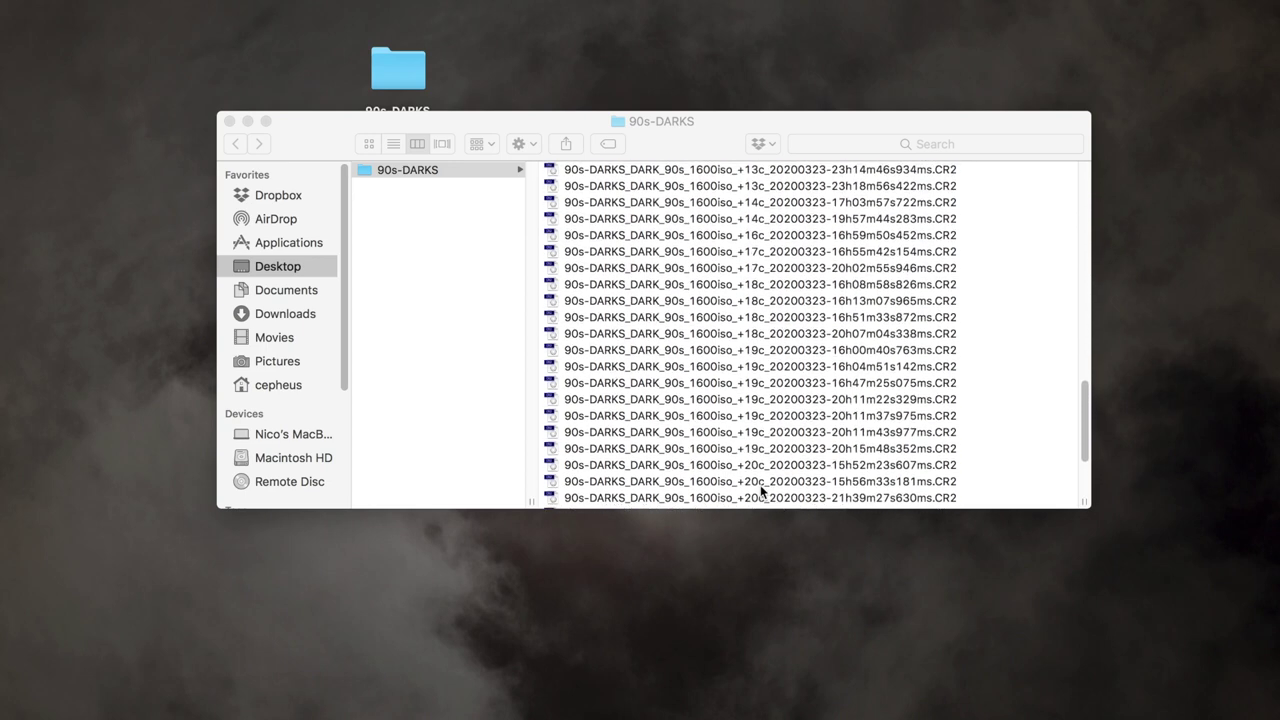
scroll(760, 490, up, 8)
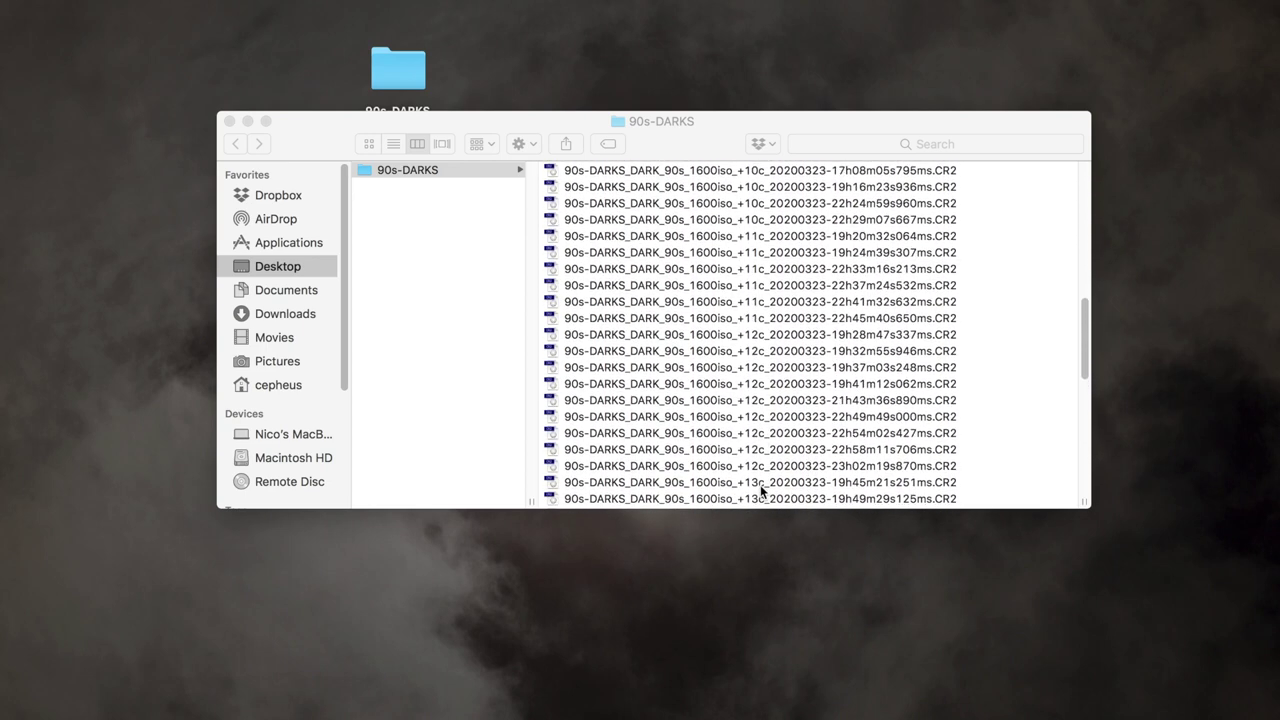
scroll(760, 490, up, 7)
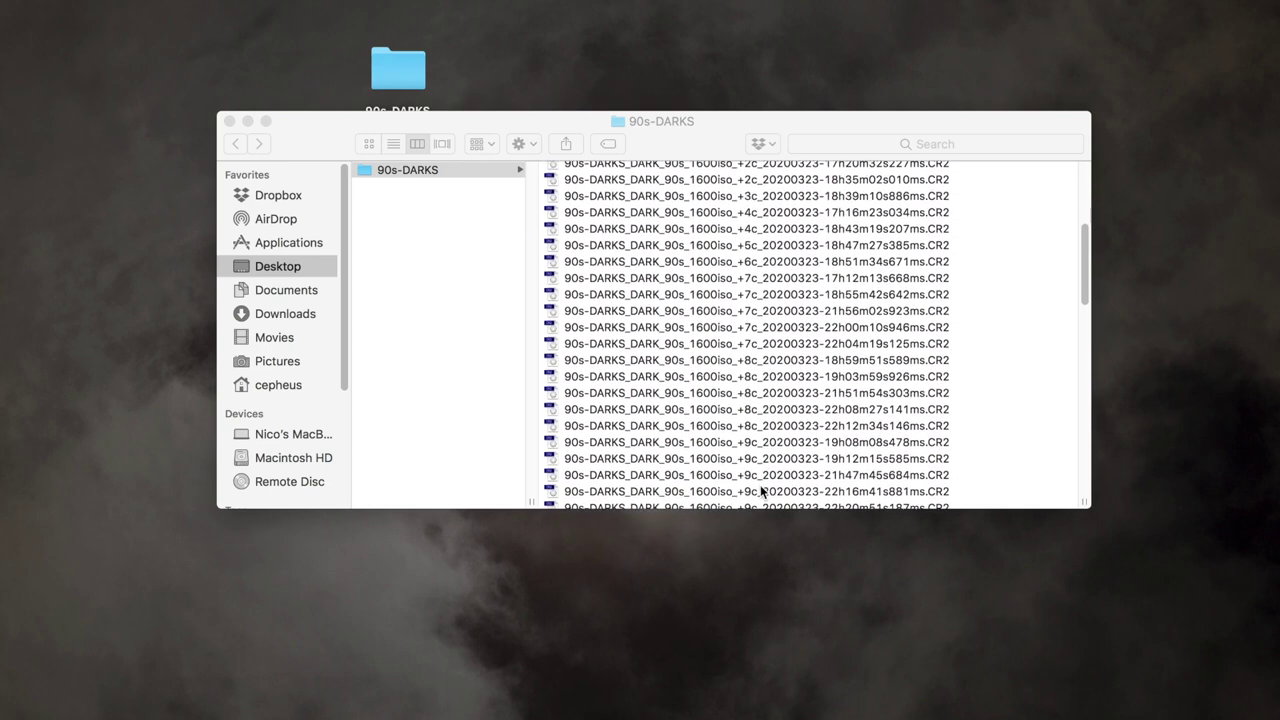
scroll(760, 490, up, 5)
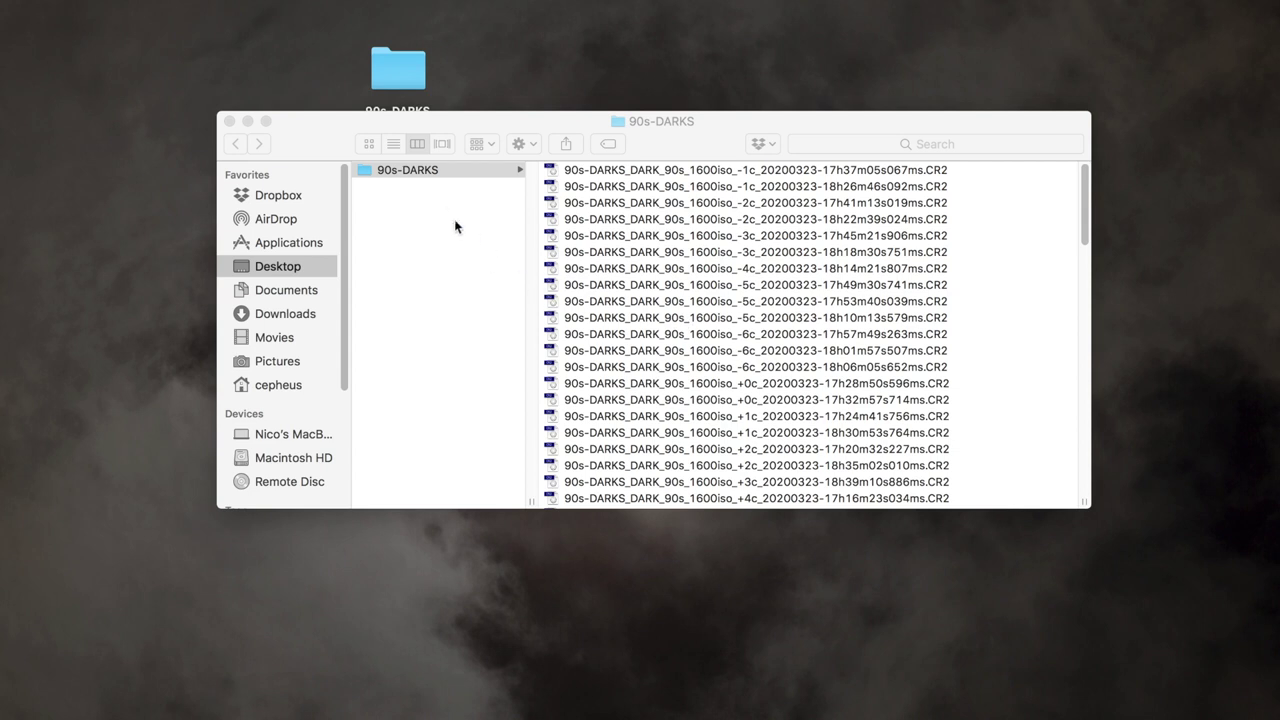
Add a subfolder named -5to0C inside 90s-DARKS, then select the first -1c dark frame
click(394, 167)
key(Return)
click(498, 175)
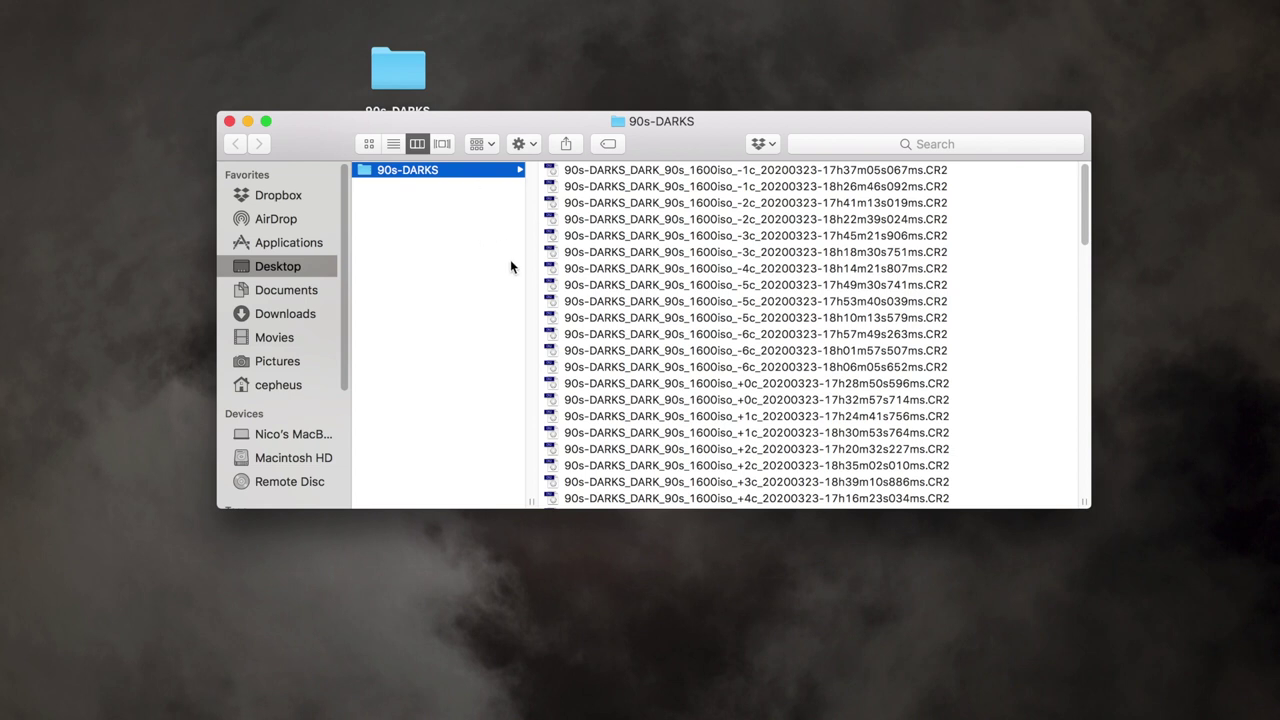
key(super+shift+n)
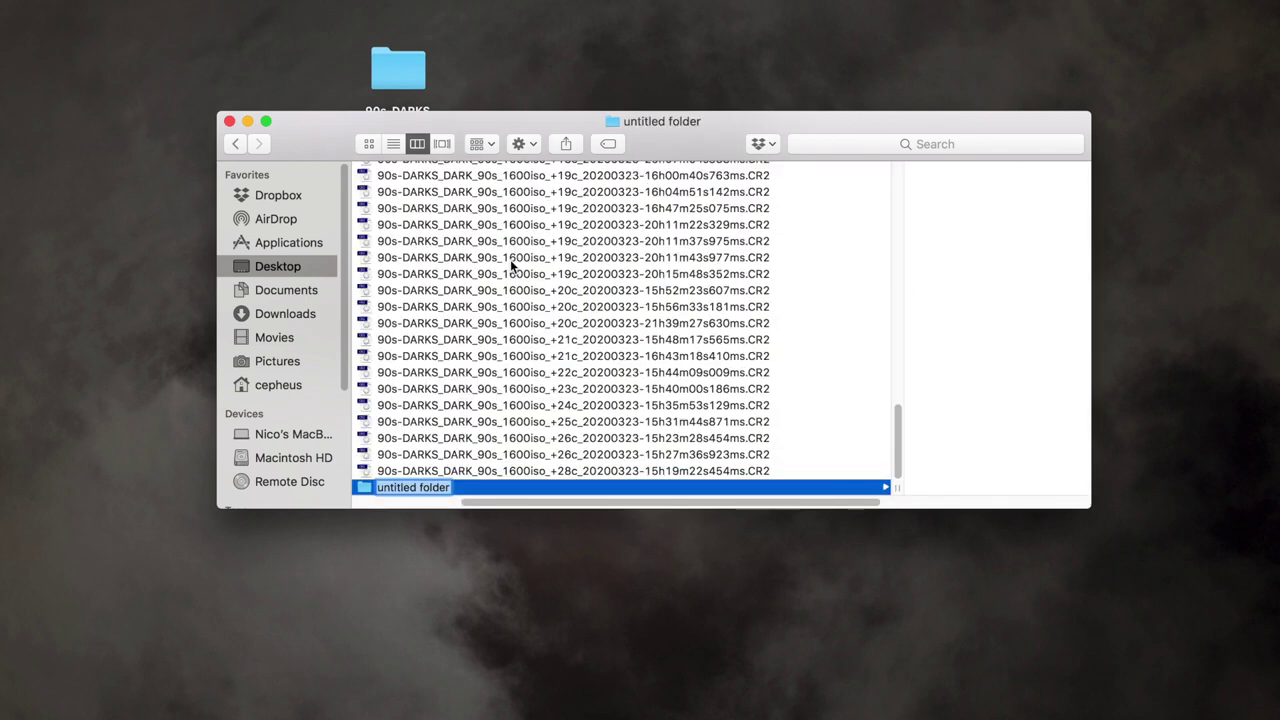
key(BackSpace)
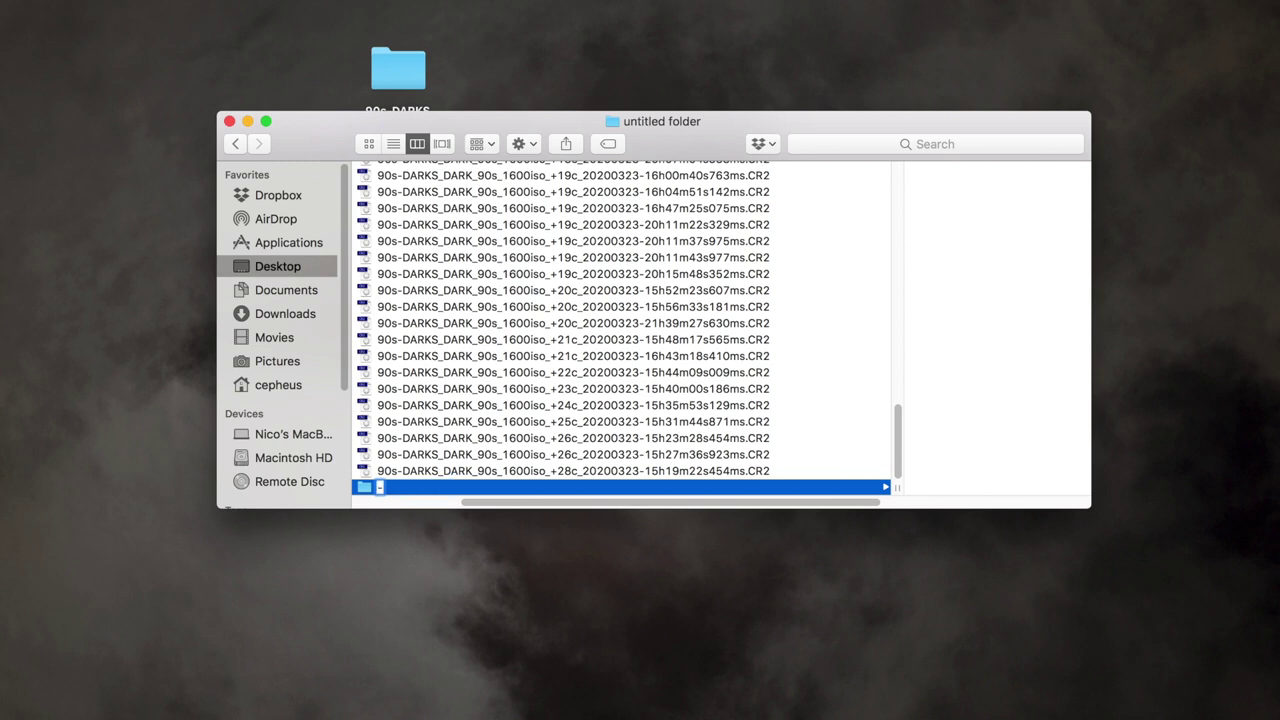
text(-5to0C)
click(446, 486)
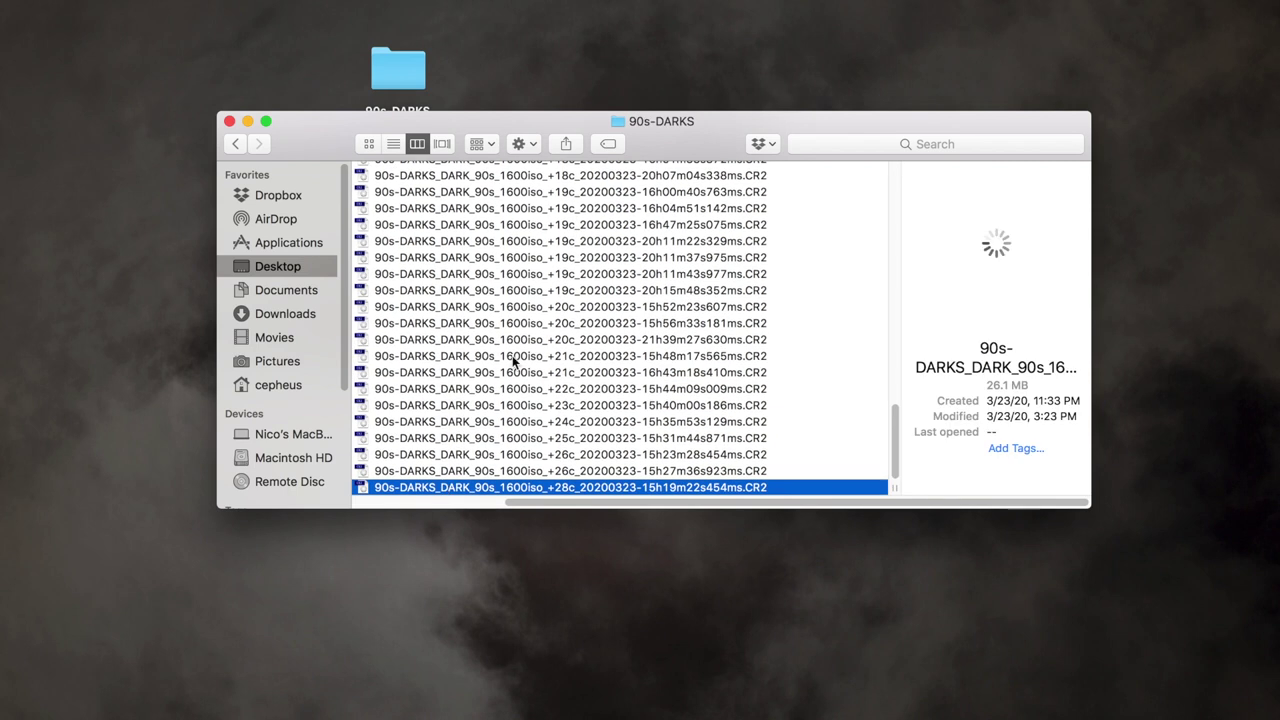
scroll(511, 362, up, 15)
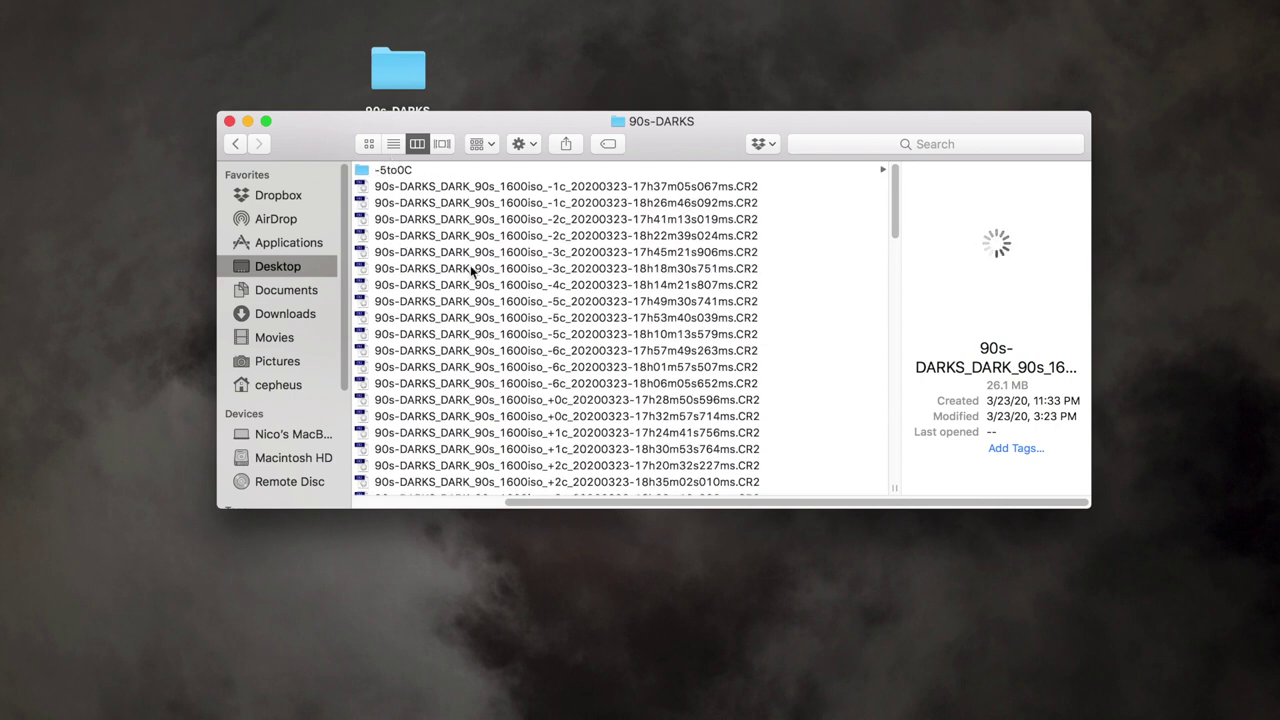
click(436, 189)
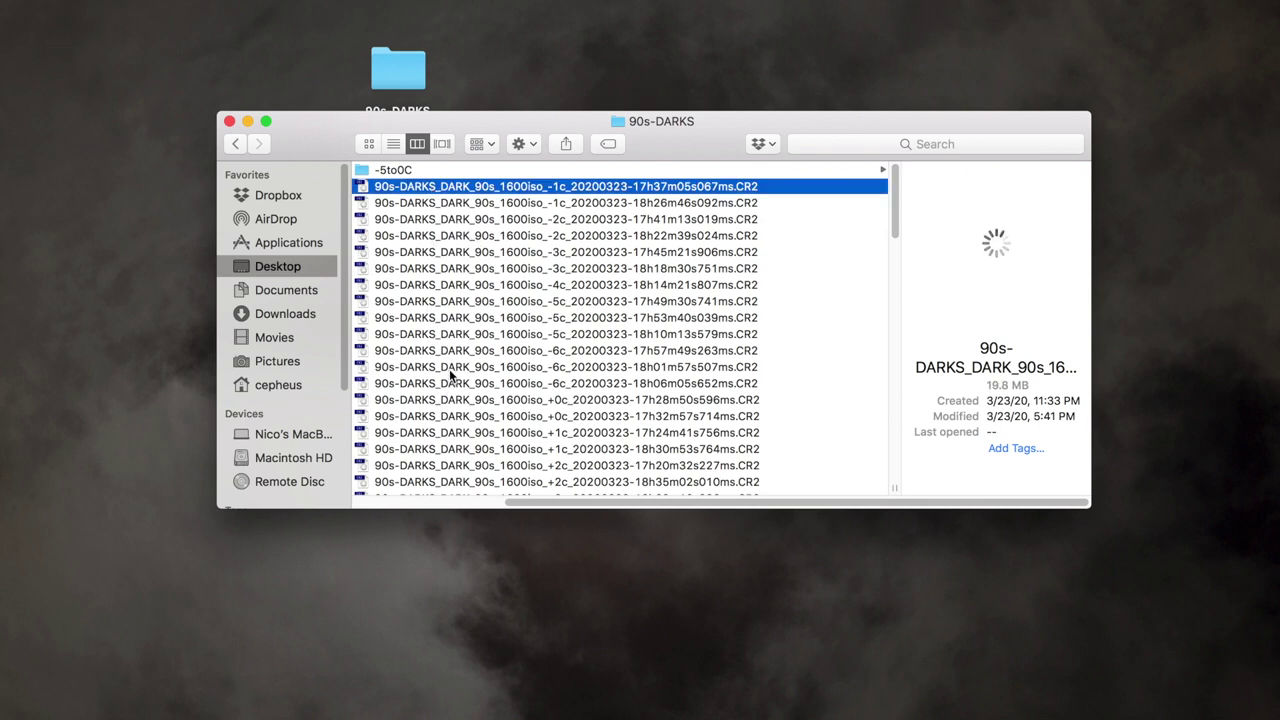
Move the ten -1c to -5c darks and the two +0c darks into -5to0C
shift+click(457, 334)
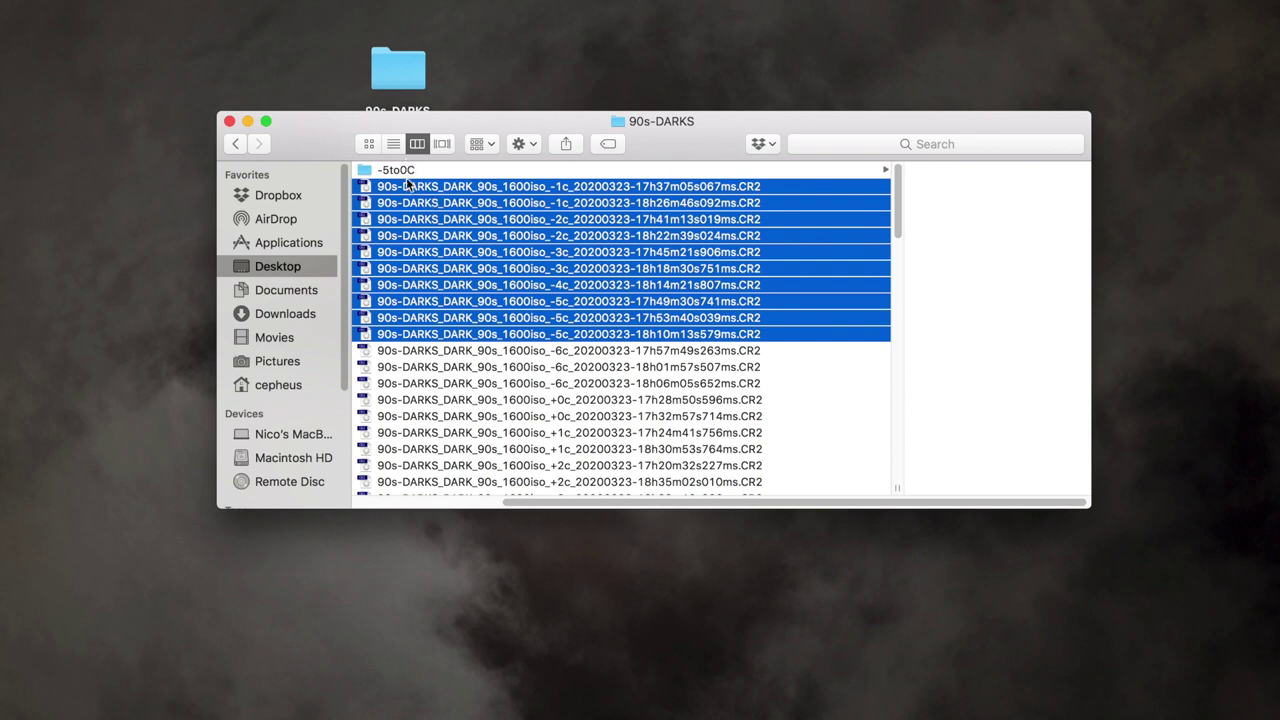
drag(407, 186, 395, 176)
click(459, 238)
shift+click(451, 256)
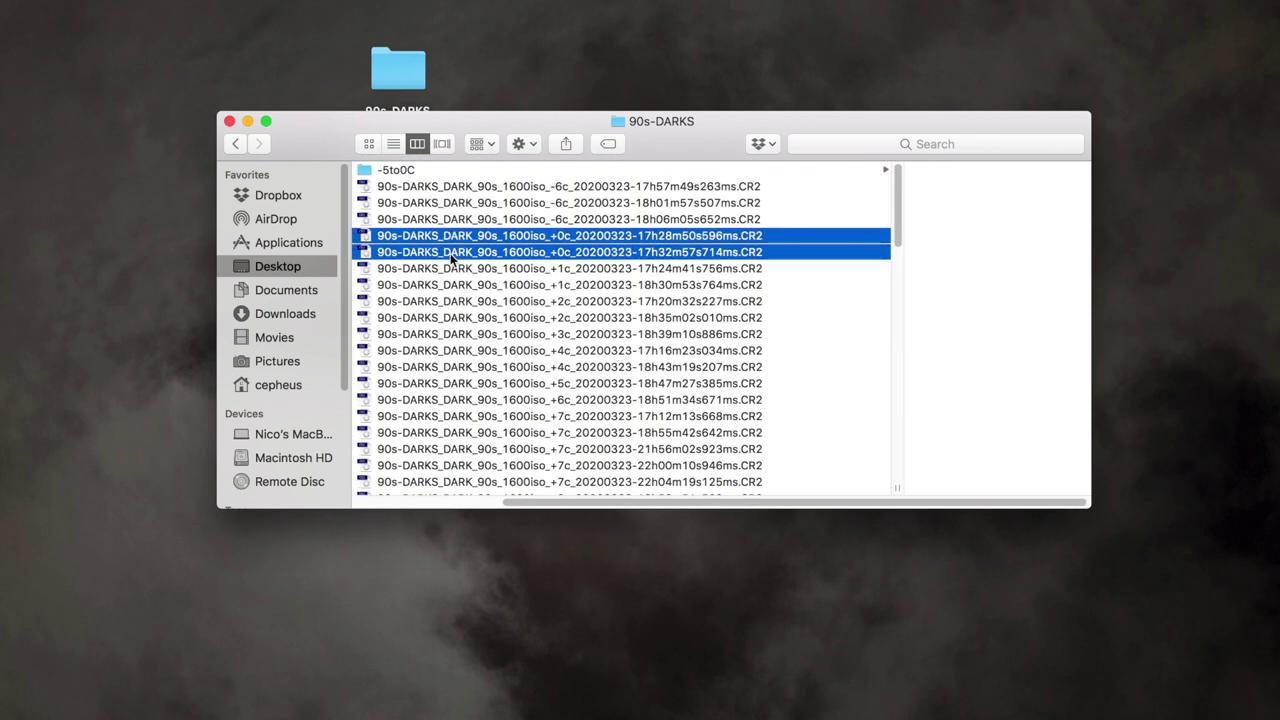
drag(446, 240, 398, 176)
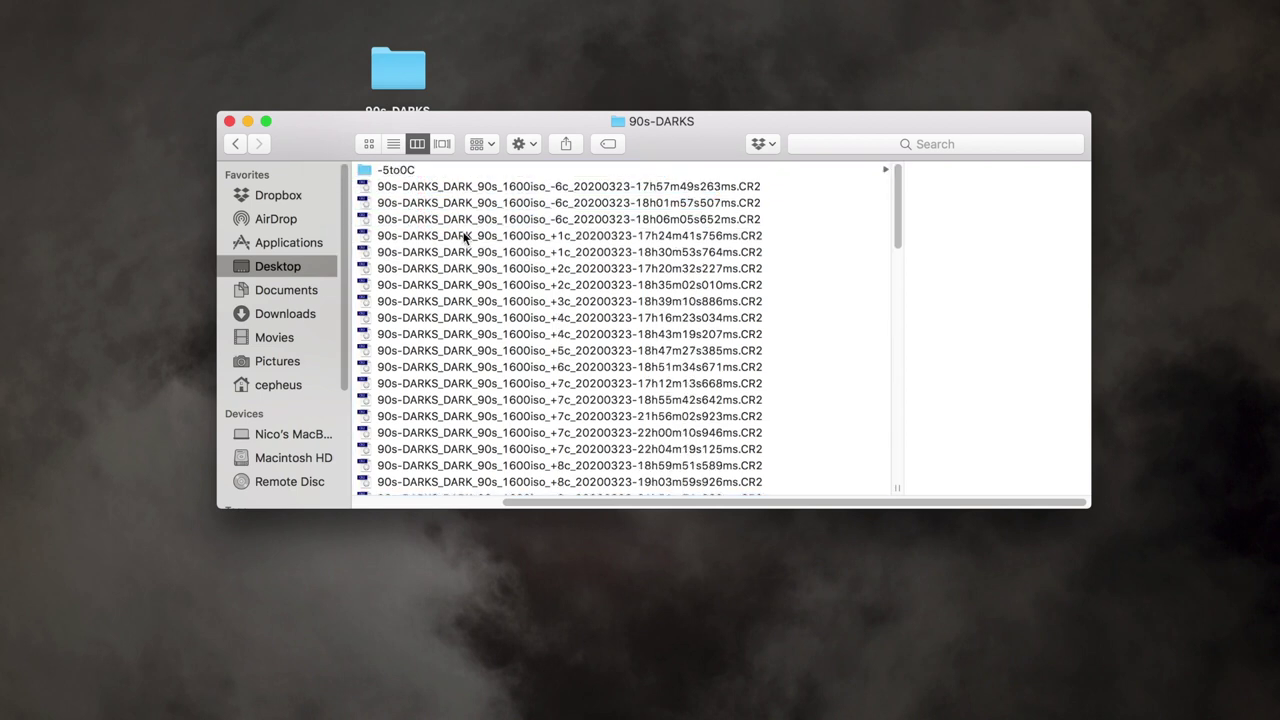
Move the three -6c dark frames into -5to0C as well
click(471, 187)
shift+click(469, 219)
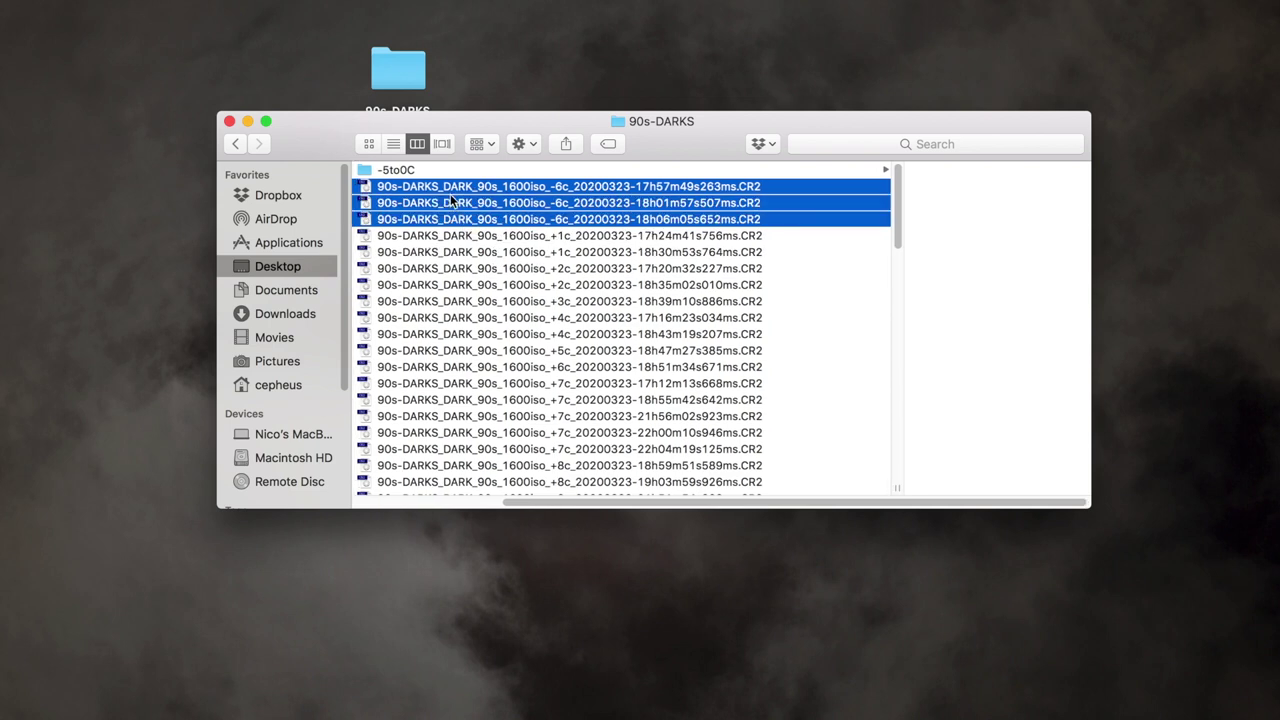
drag(455, 204, 390, 175)
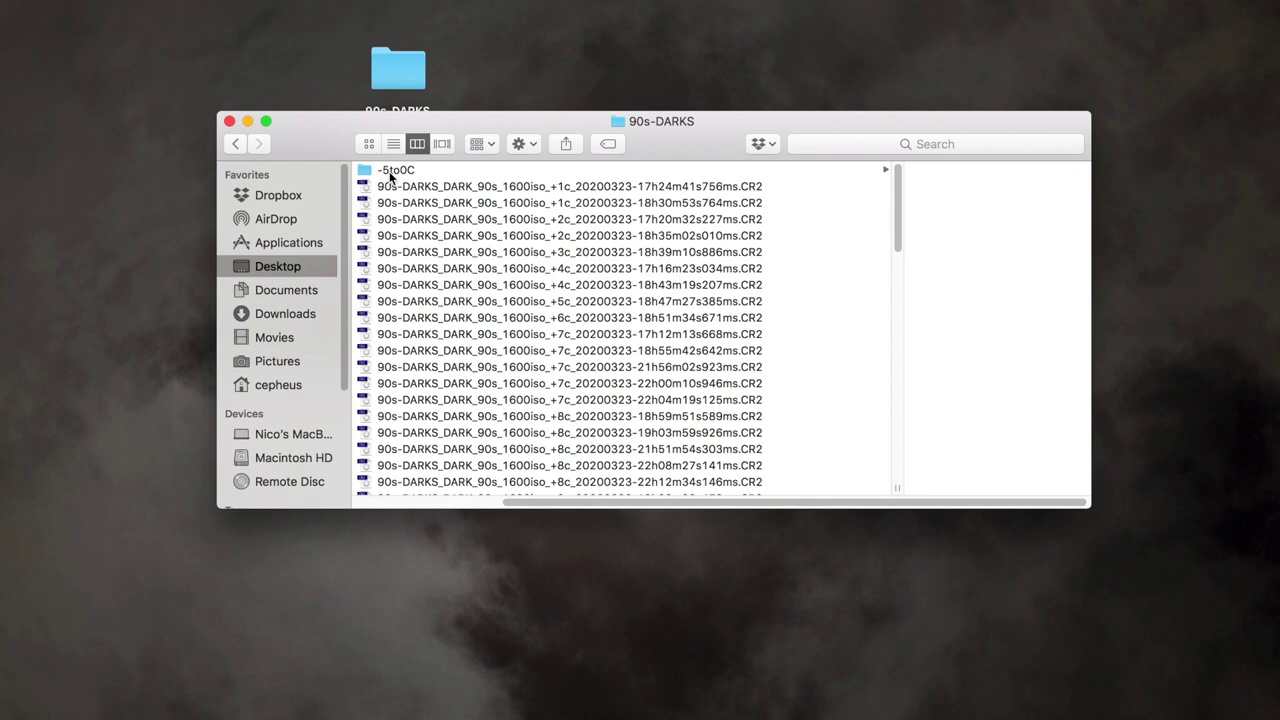
scroll(389, 171, left, 5)
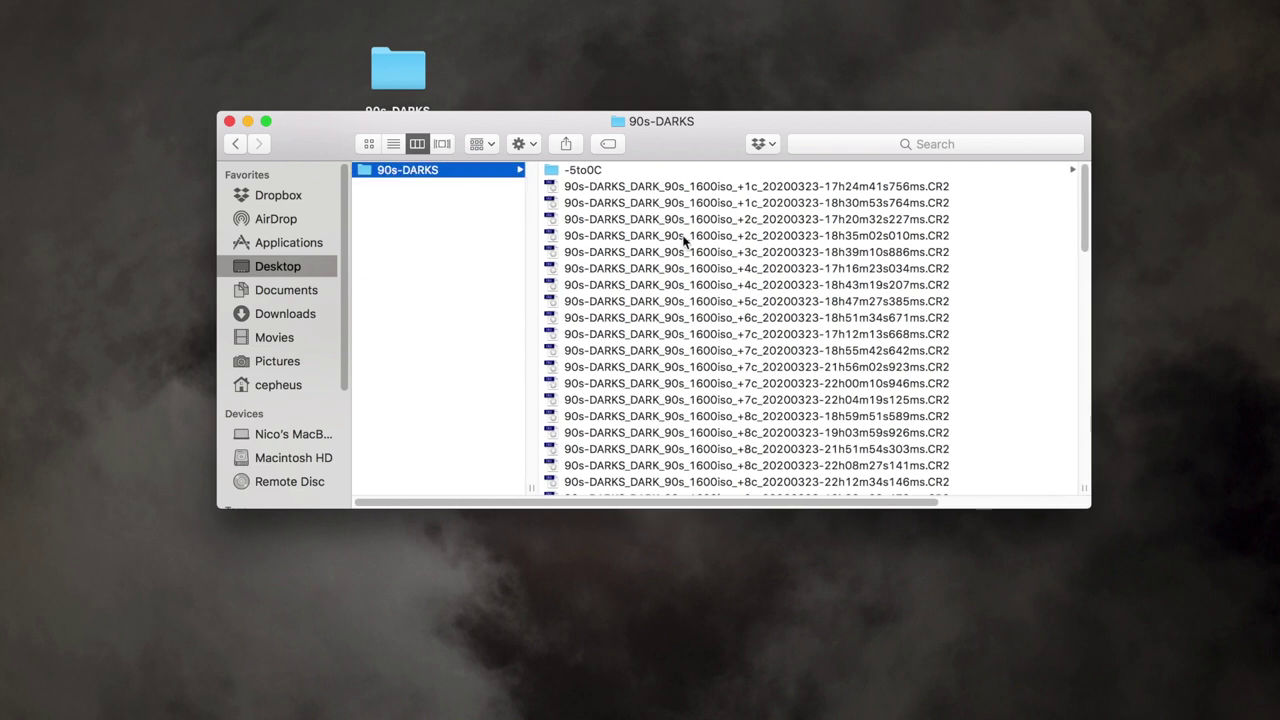
Make a second new folder in 90s-DARKS named +1to+5C
key(super+shift+n)
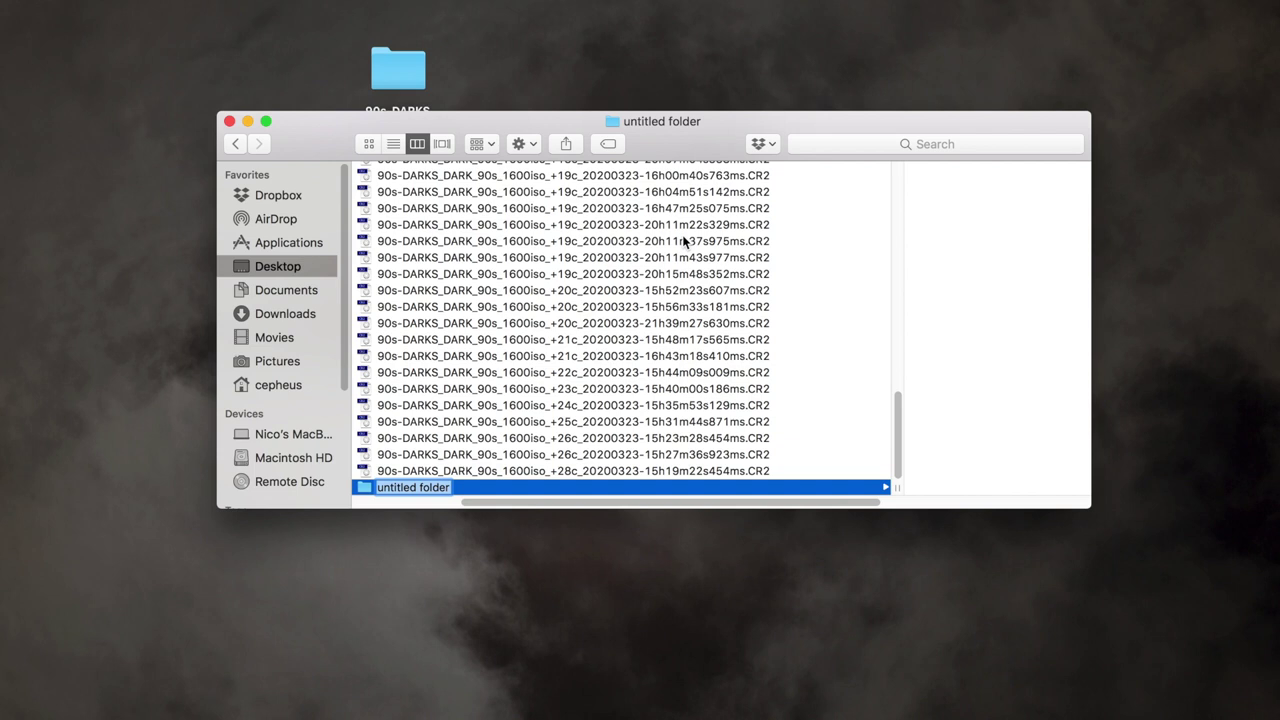
text(+)
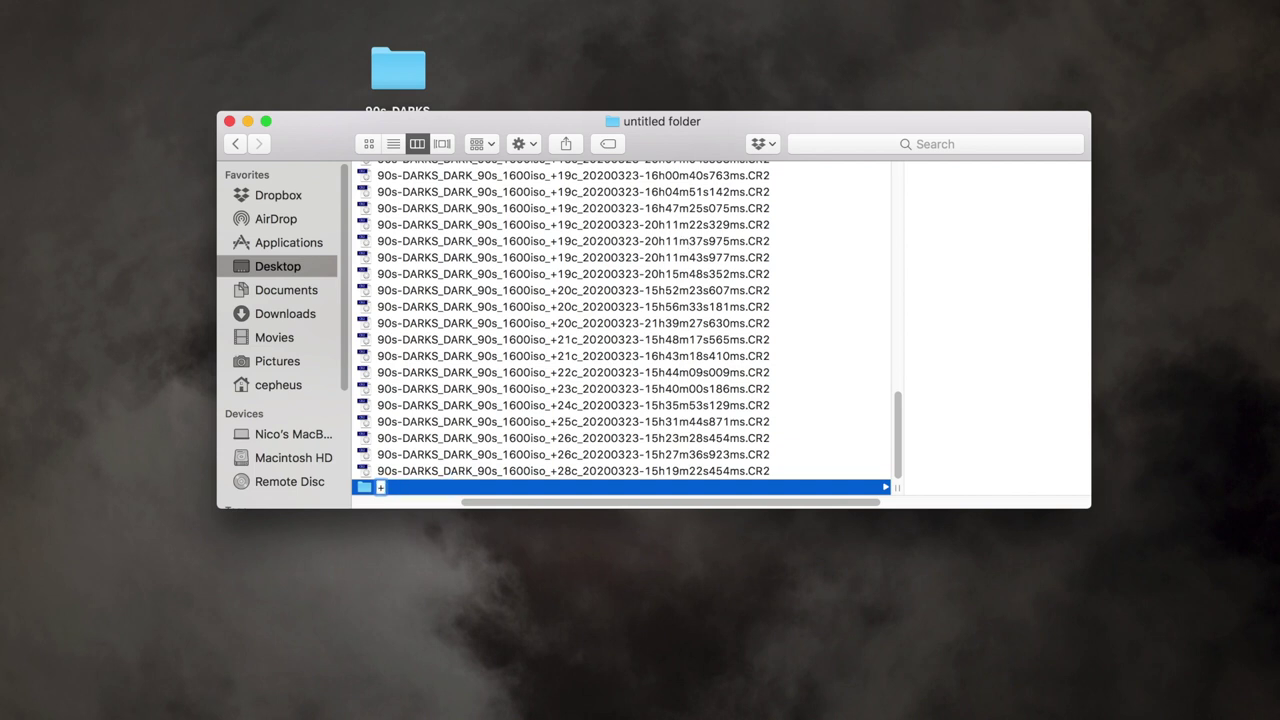
text(1to+5C)
key(Return)
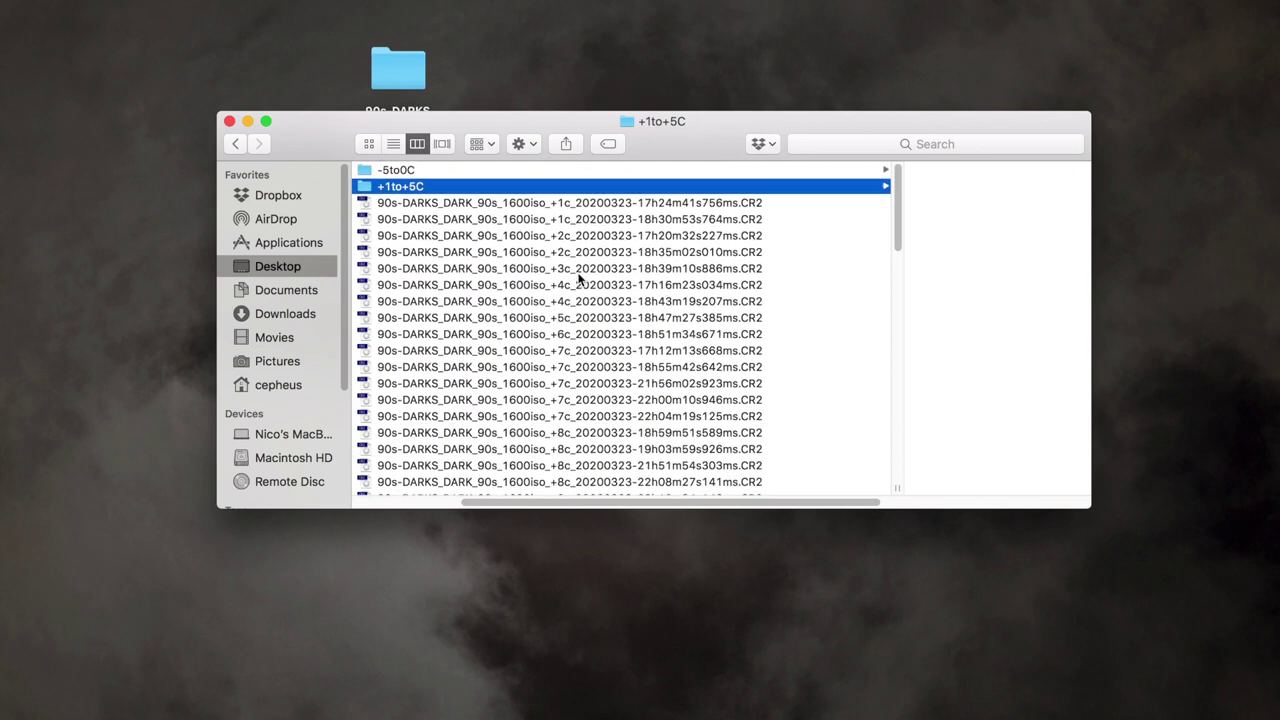
Select the eight +1c through +5c CR2 darks and move them into +1to+5C
click(412, 204)
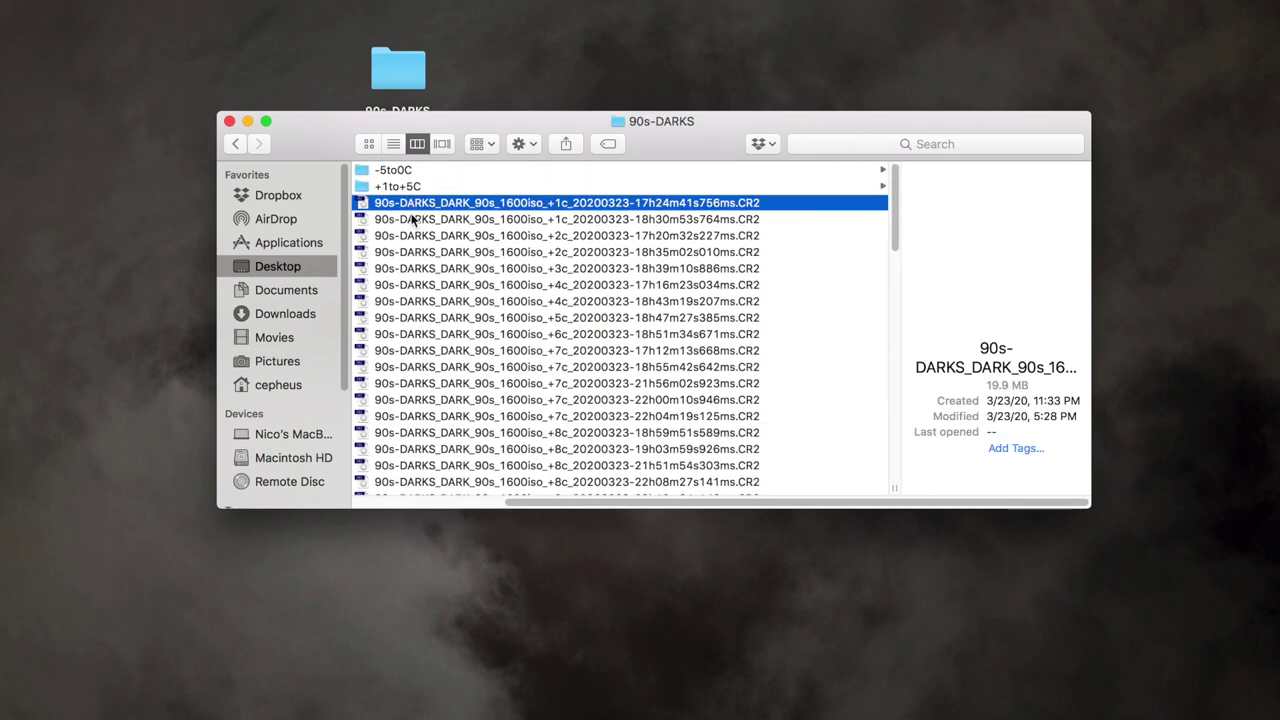
shift+click(461, 318)
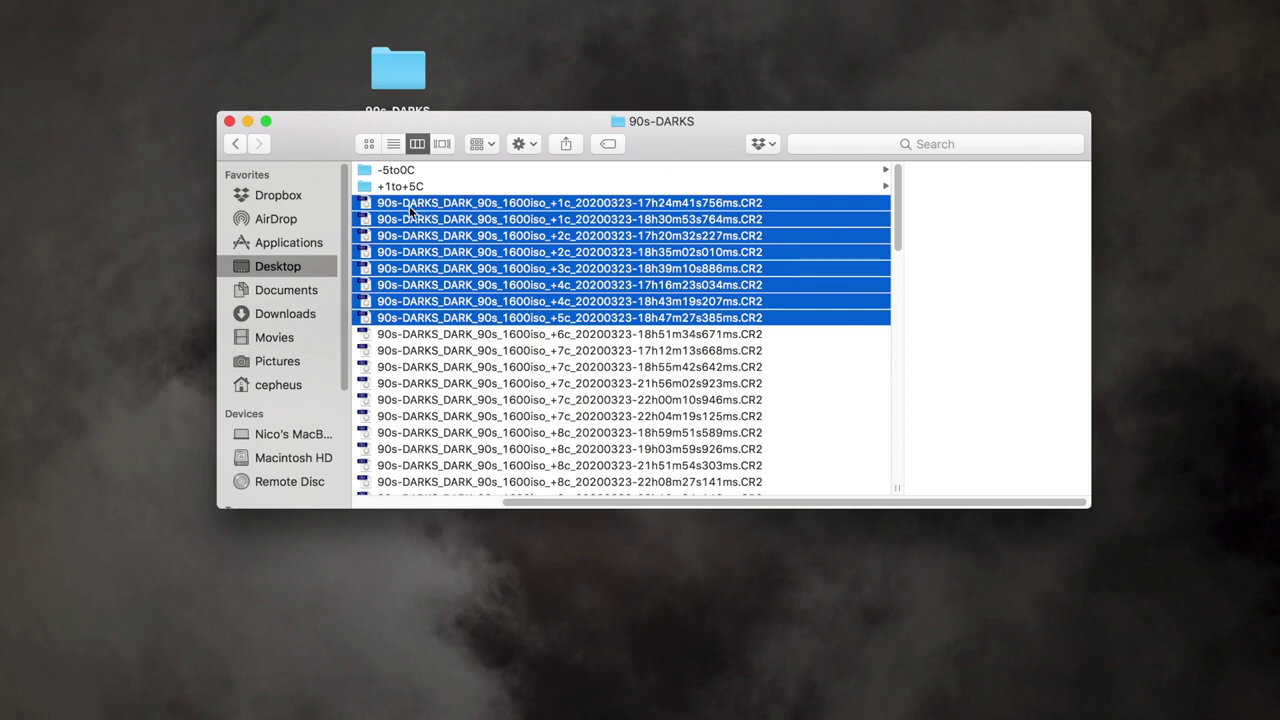
drag(403, 205, 400, 190)
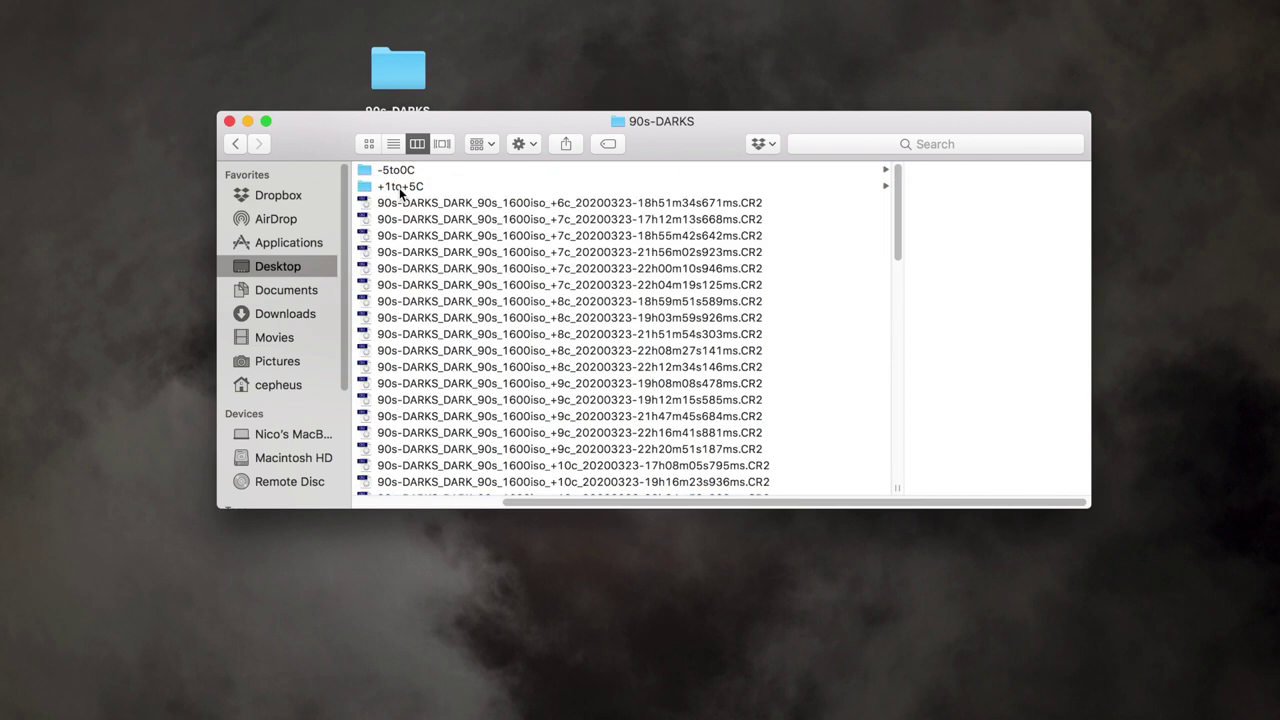
scroll(521, 383, down, 15)
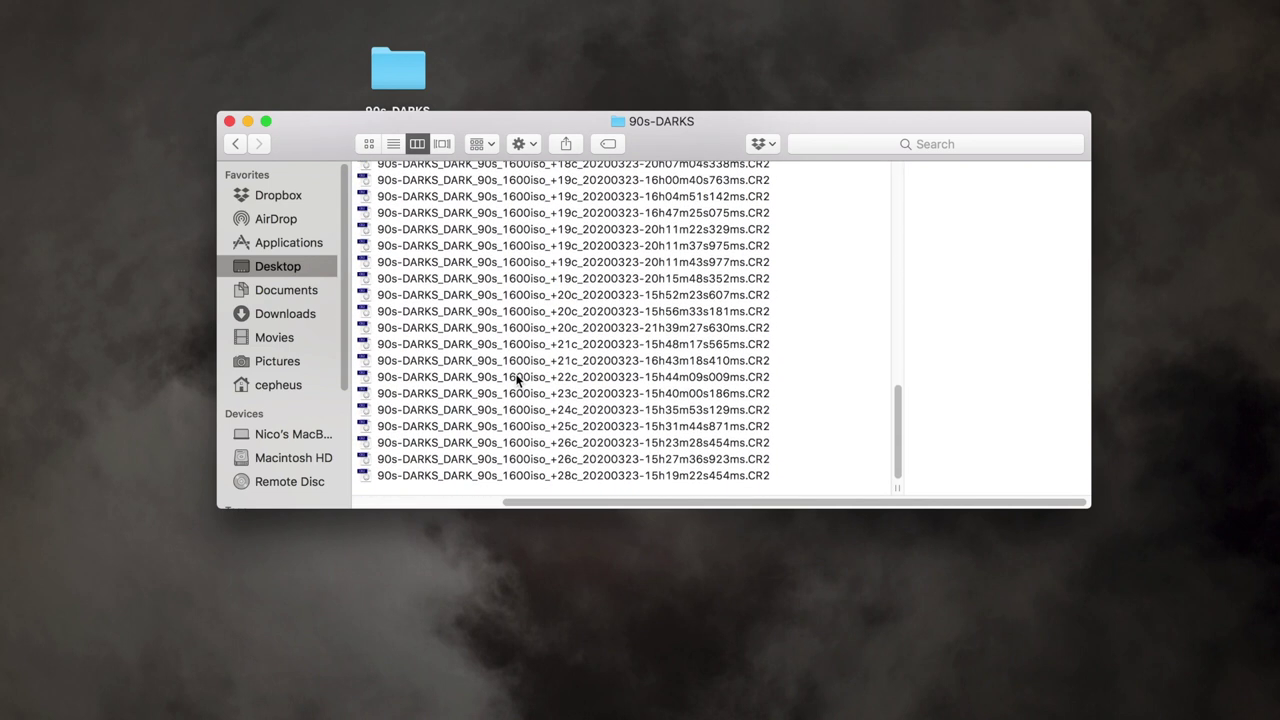
scroll(517, 380, up, 15)
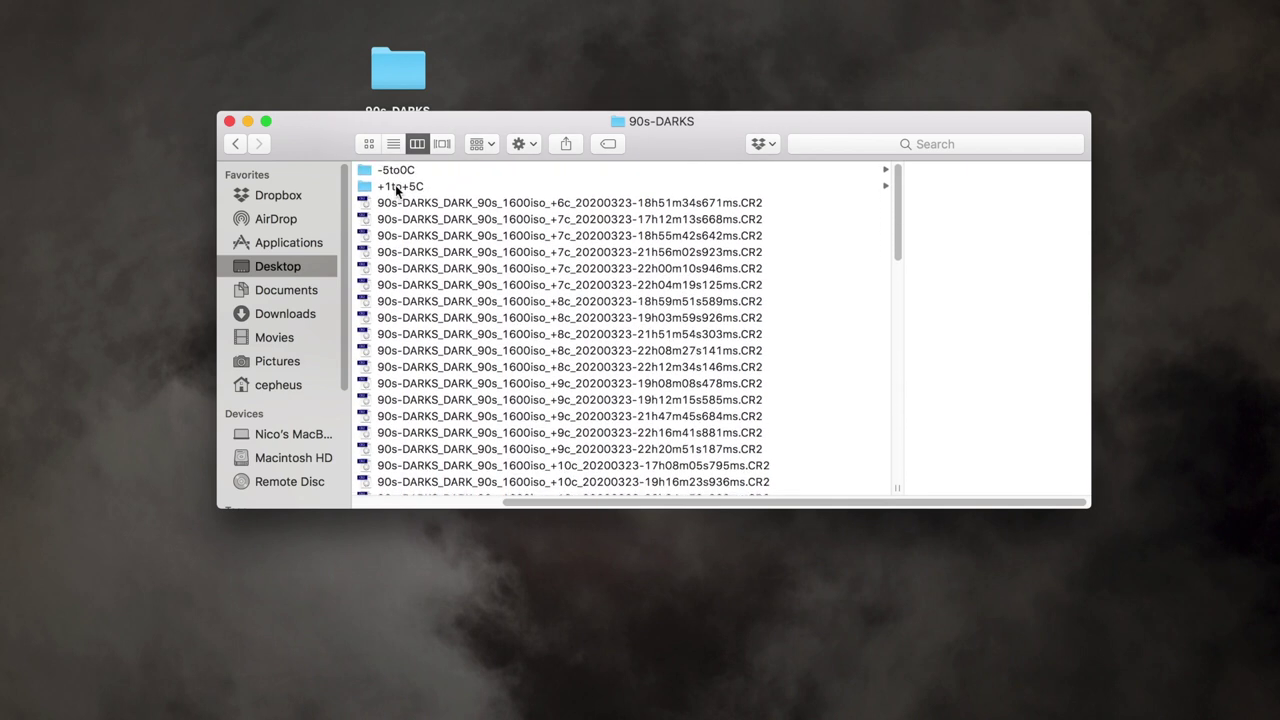
Browse the dark frames in the -5to0C folder, check +1to+5C, then return to -5to0C
click(397, 170)
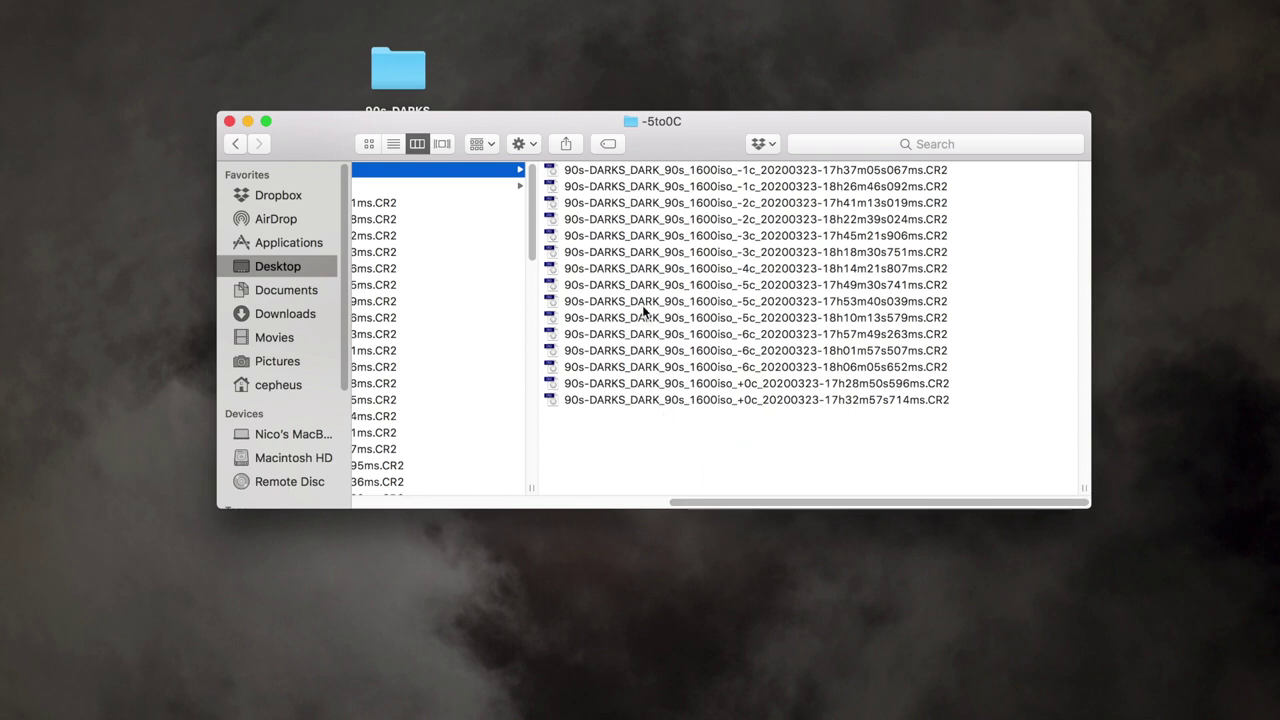
scroll(411, 203, left, 10)
scroll(389, 183, left, 2)
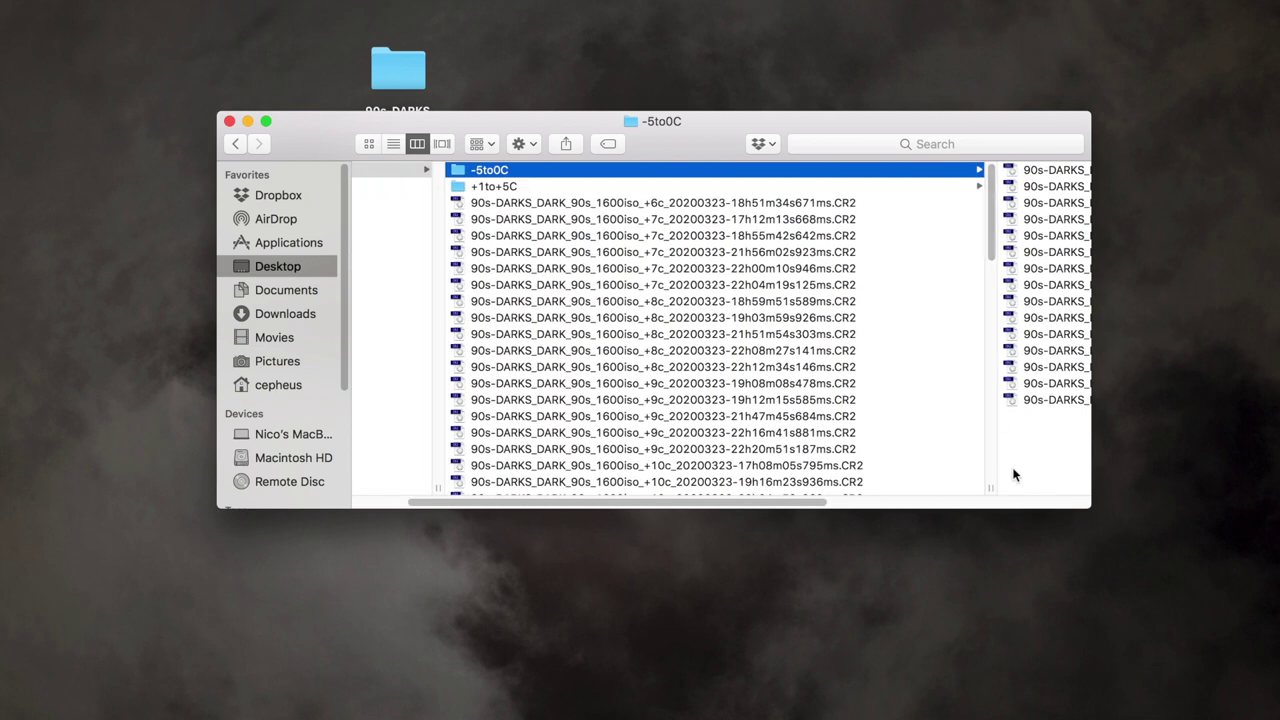
click(532, 187)
click(425, 170)
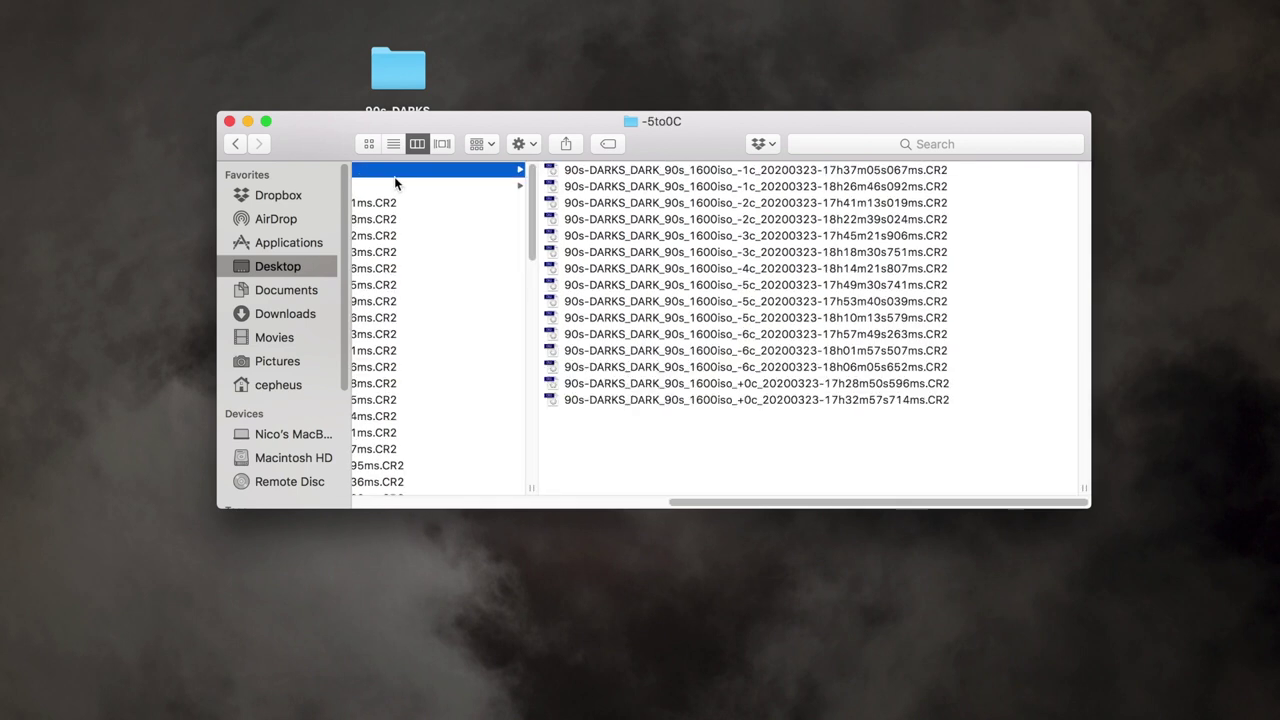
scroll(520, 233, left, 5)
scroll(513, 232, left, 5)
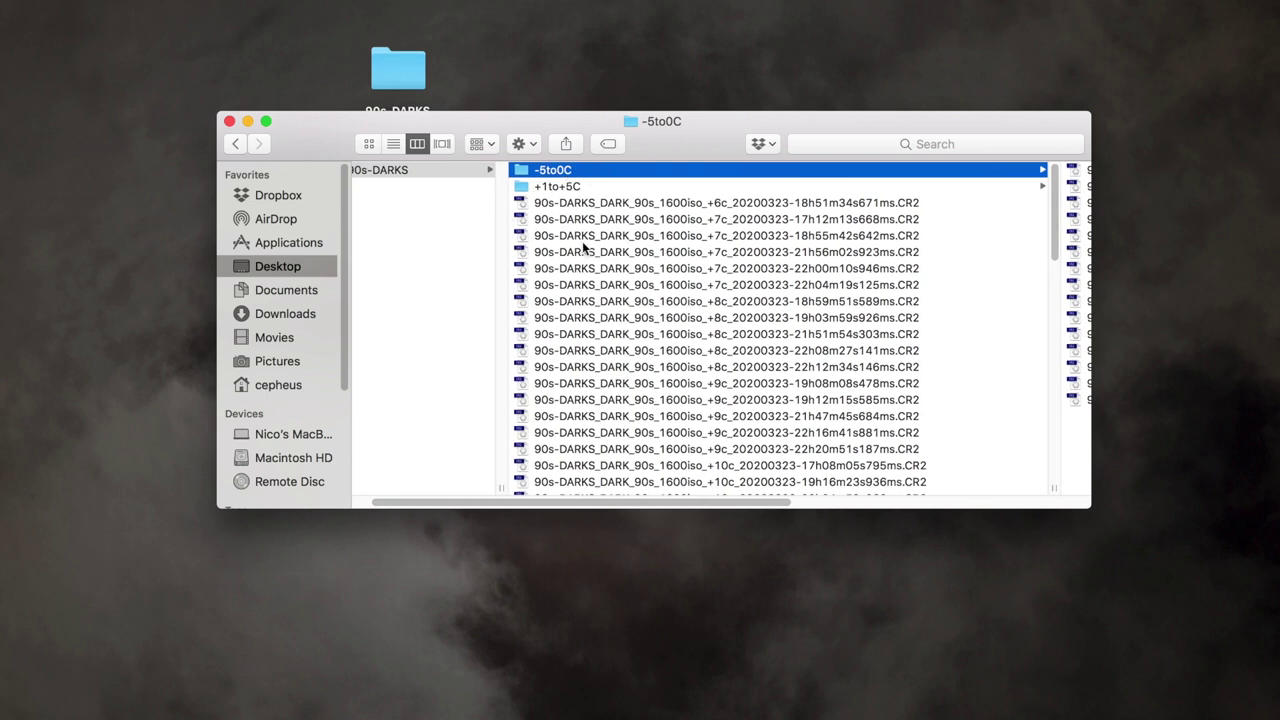
scroll(585, 248, left, 3)
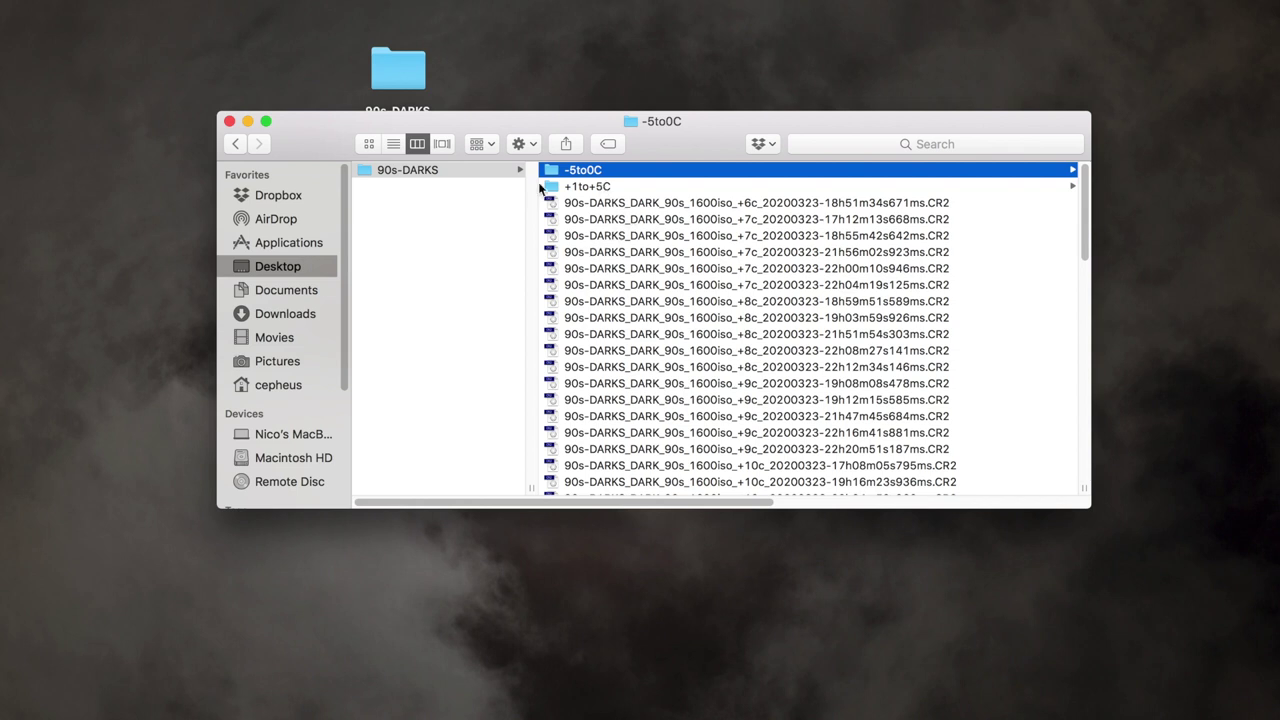
scroll(446, 184, left, 1)
Append _ISO1600 to the 90s-DARKS folder name, making it 90s-DARKS_ISO1600
click(438, 172)
key(Return)
key(Right)
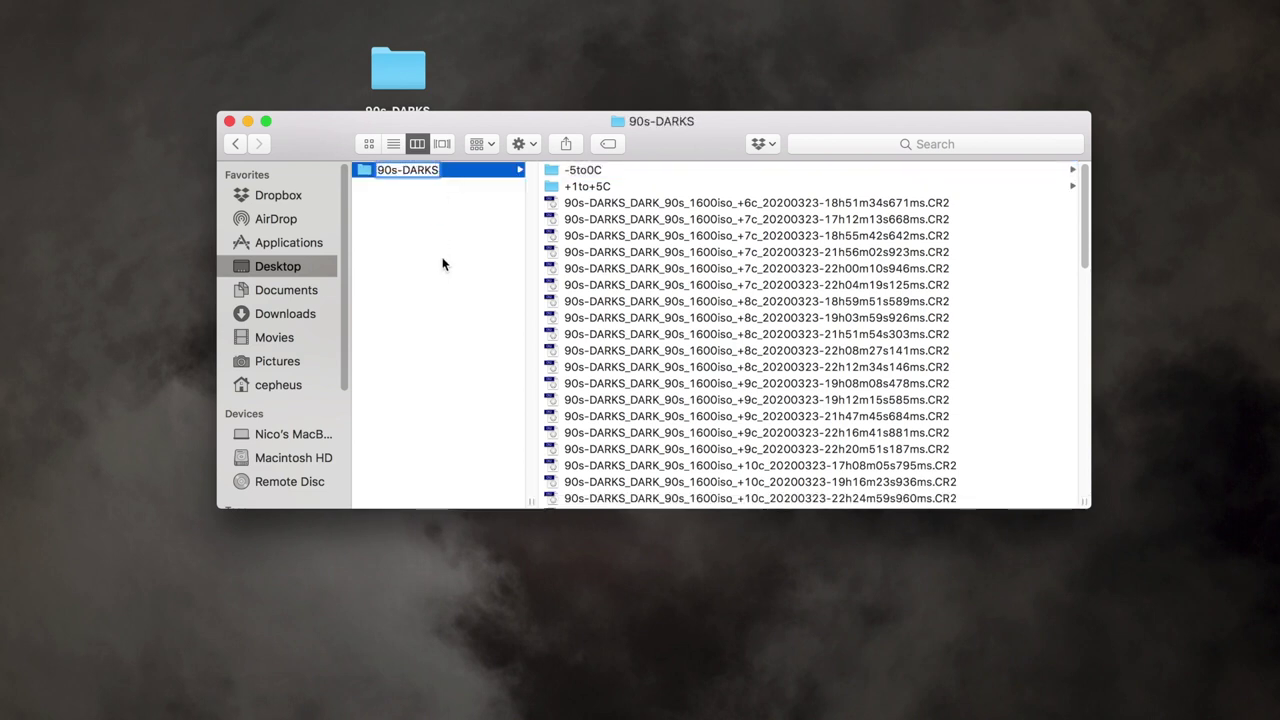
text(_ISO1600)
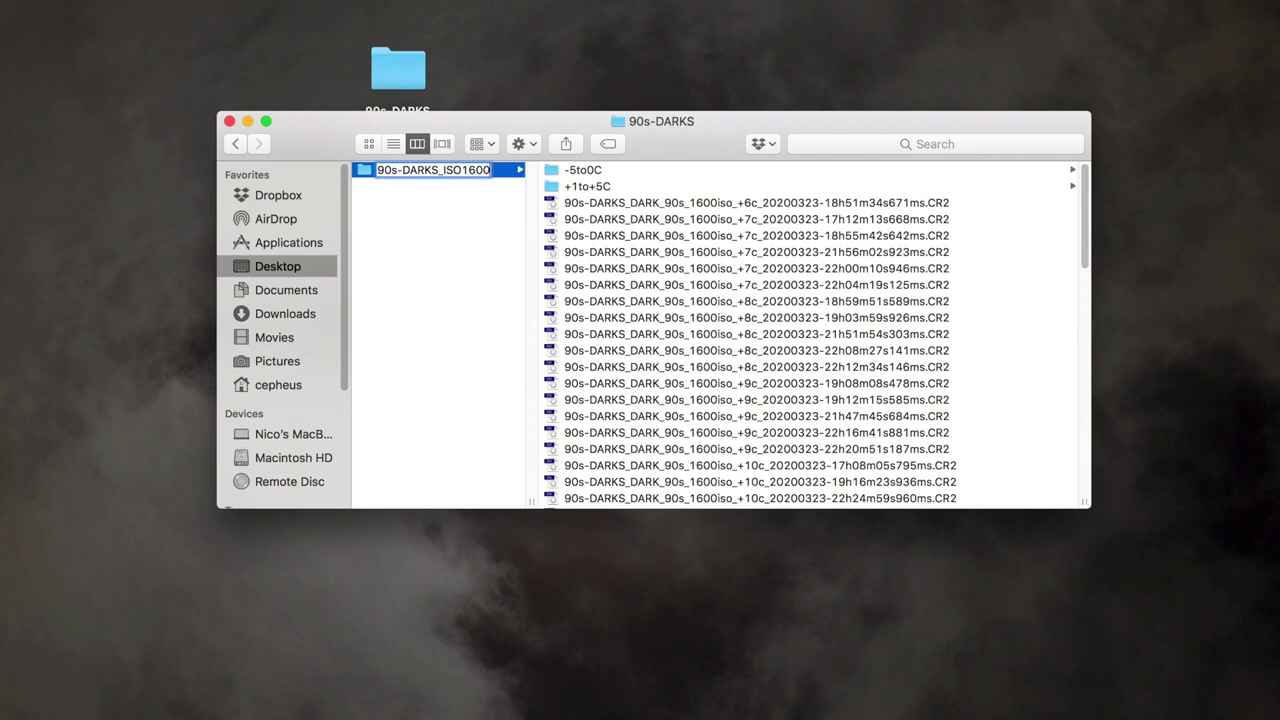
click(443, 264)
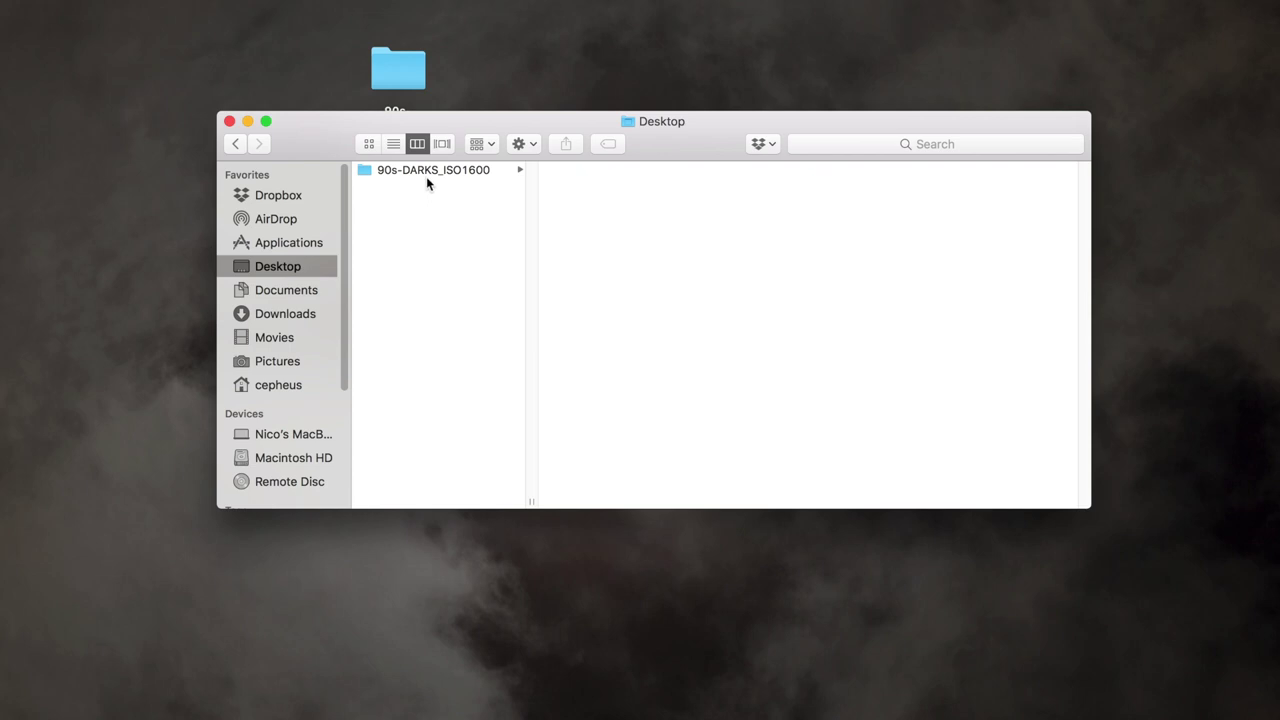
Inside 90s-DARKS_ISO1600, browse the -5to0C and +1to+5C subfolders' dark frames, ending on -5to0C
click(426, 176)
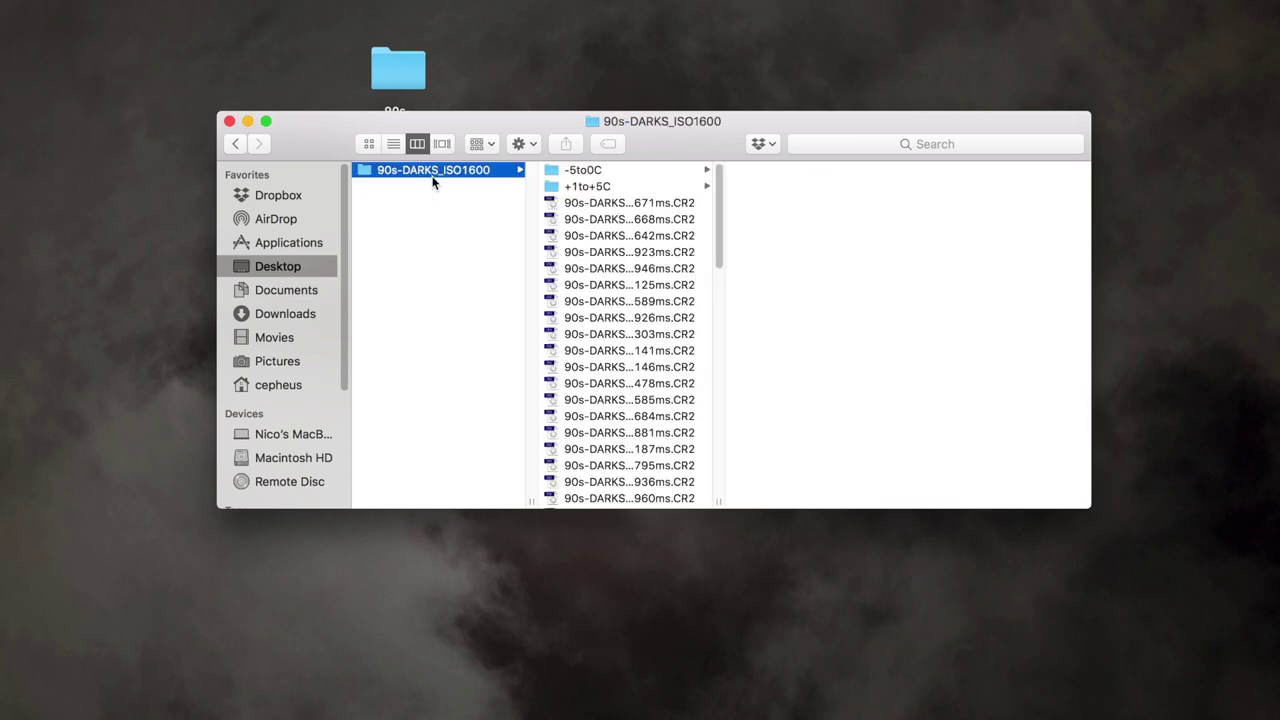
click(602, 172)
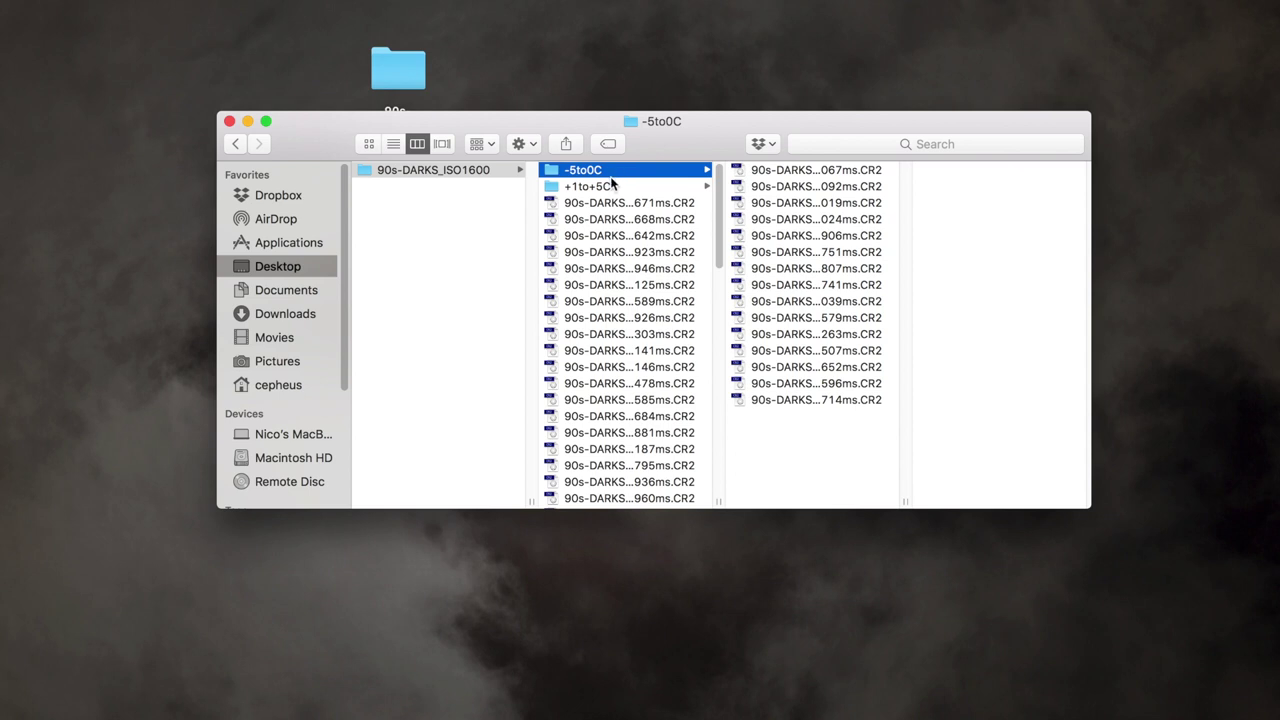
click(611, 187)
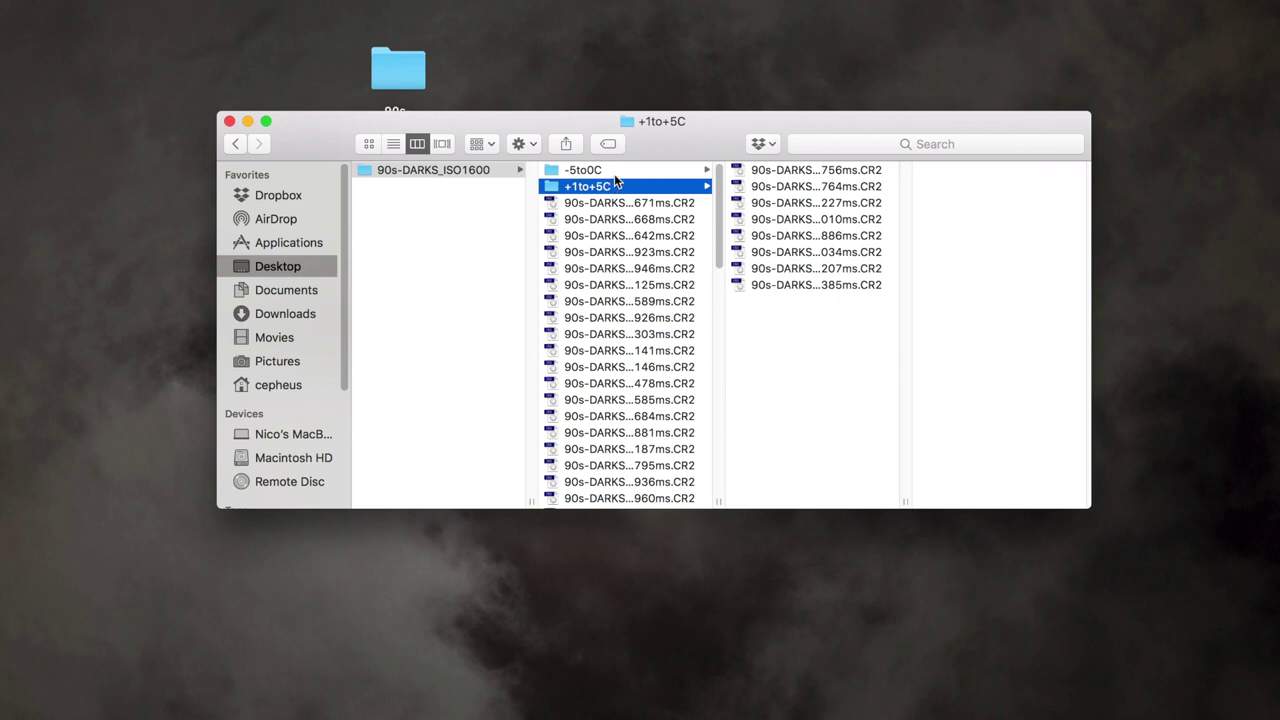
click(614, 171)
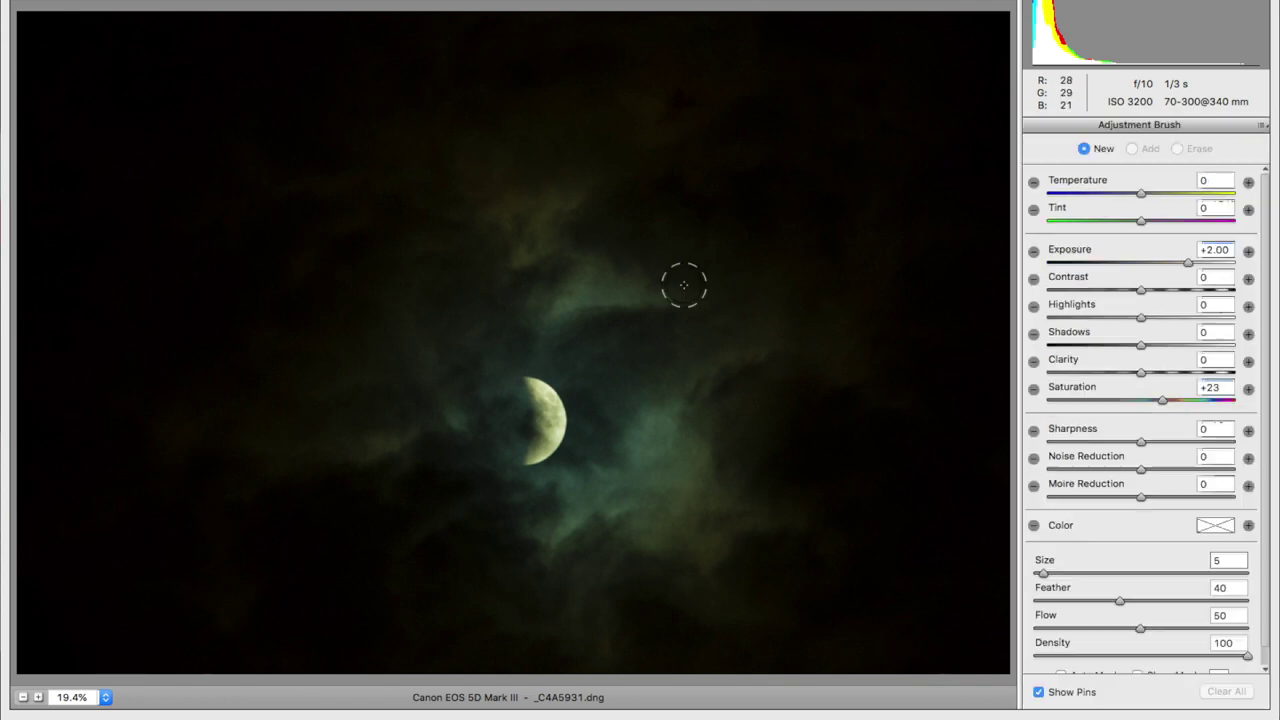
Enlarge the +2.00 exposure brush and paint it across the clouds on the left and lower photo
key(bracketright)
key(bracketright)
key(bracketright)
key(bracketright)
key(bracketright)
mouse_move(341, 199)
mouse_down()
mouse_move(86, 63)
mouse_move(477, 560)
mouse_move(64, 560)
mouse_up()
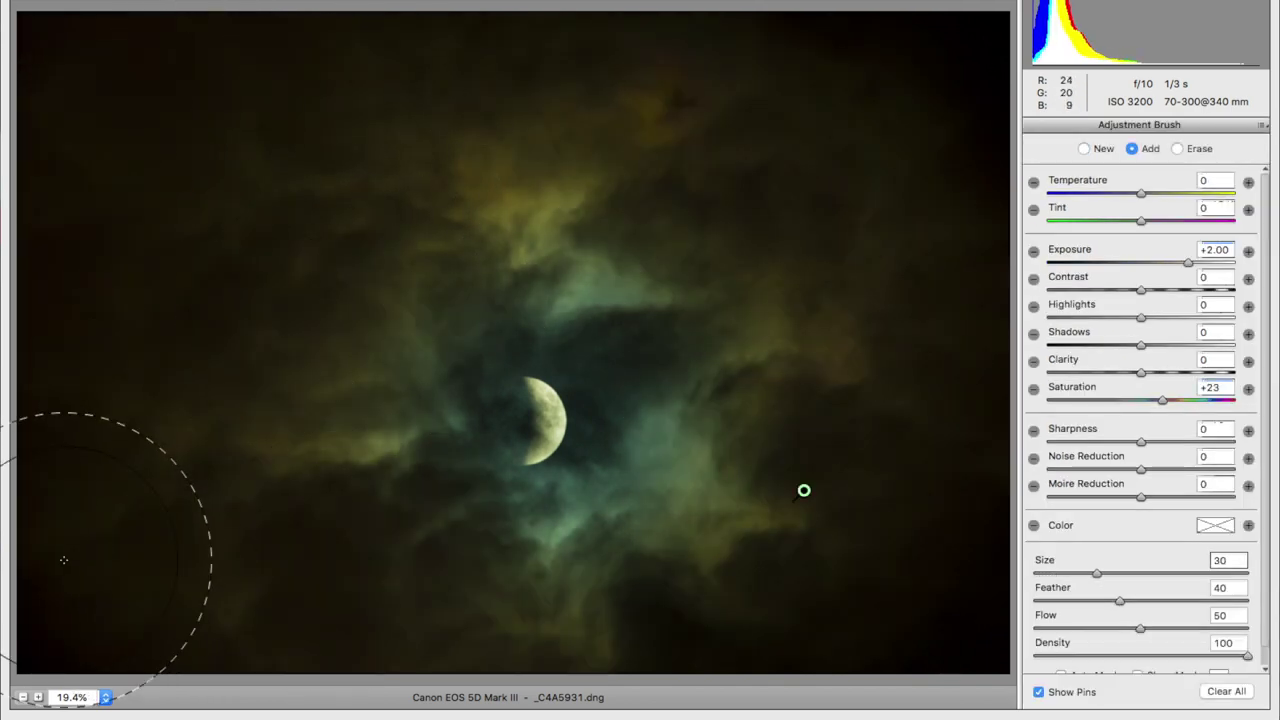